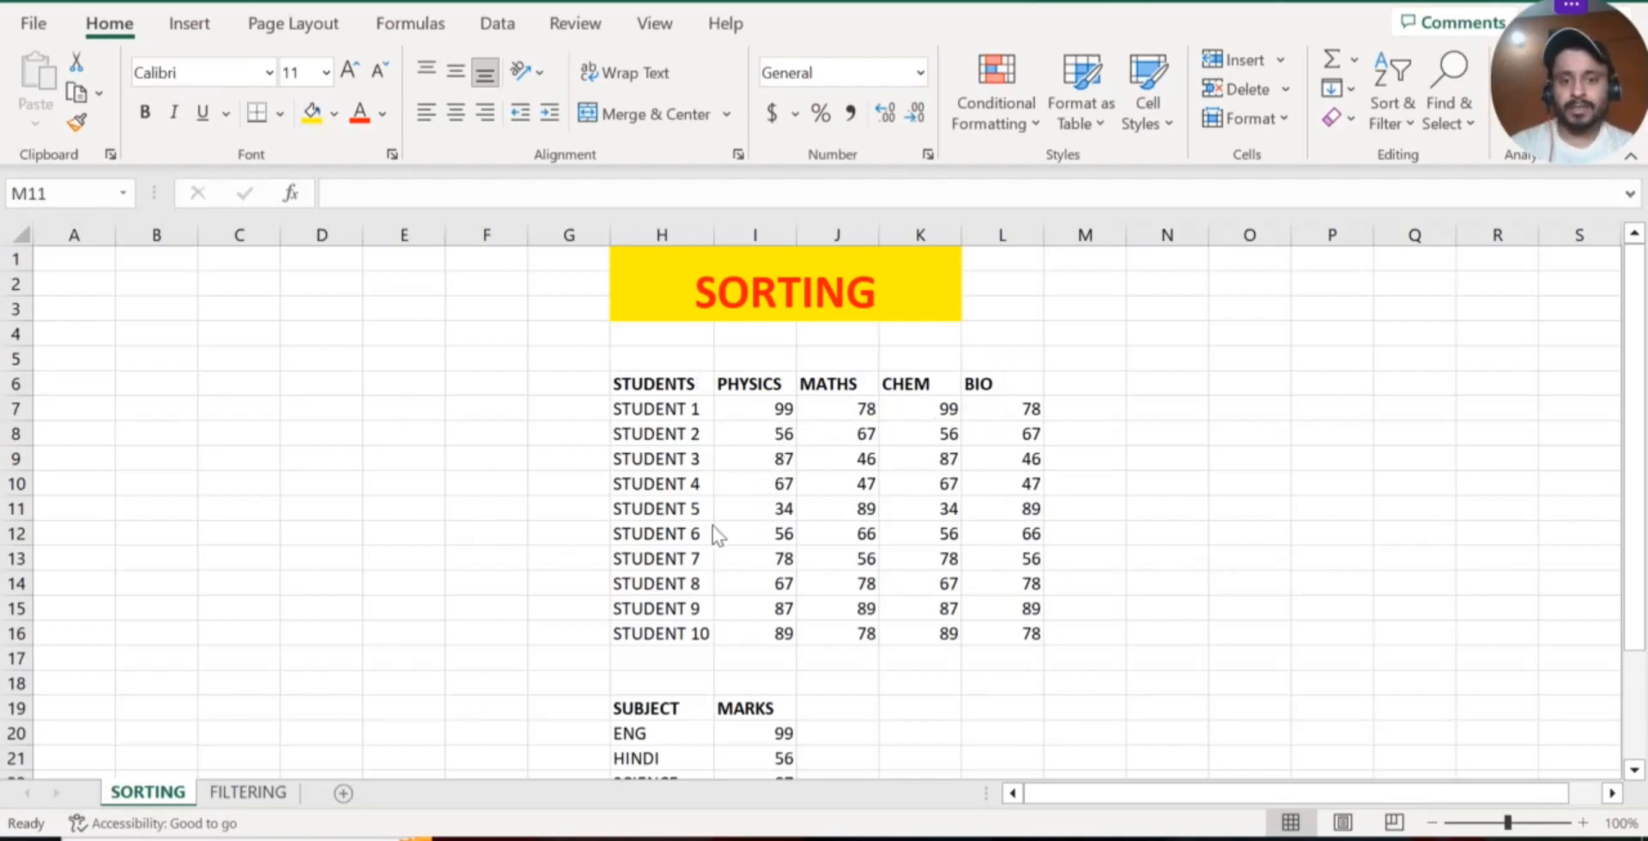
- Sort the students table by PHYSICS marks from smallest to largest, expanding the selection to the neighbouring columns
left_click(757, 383)
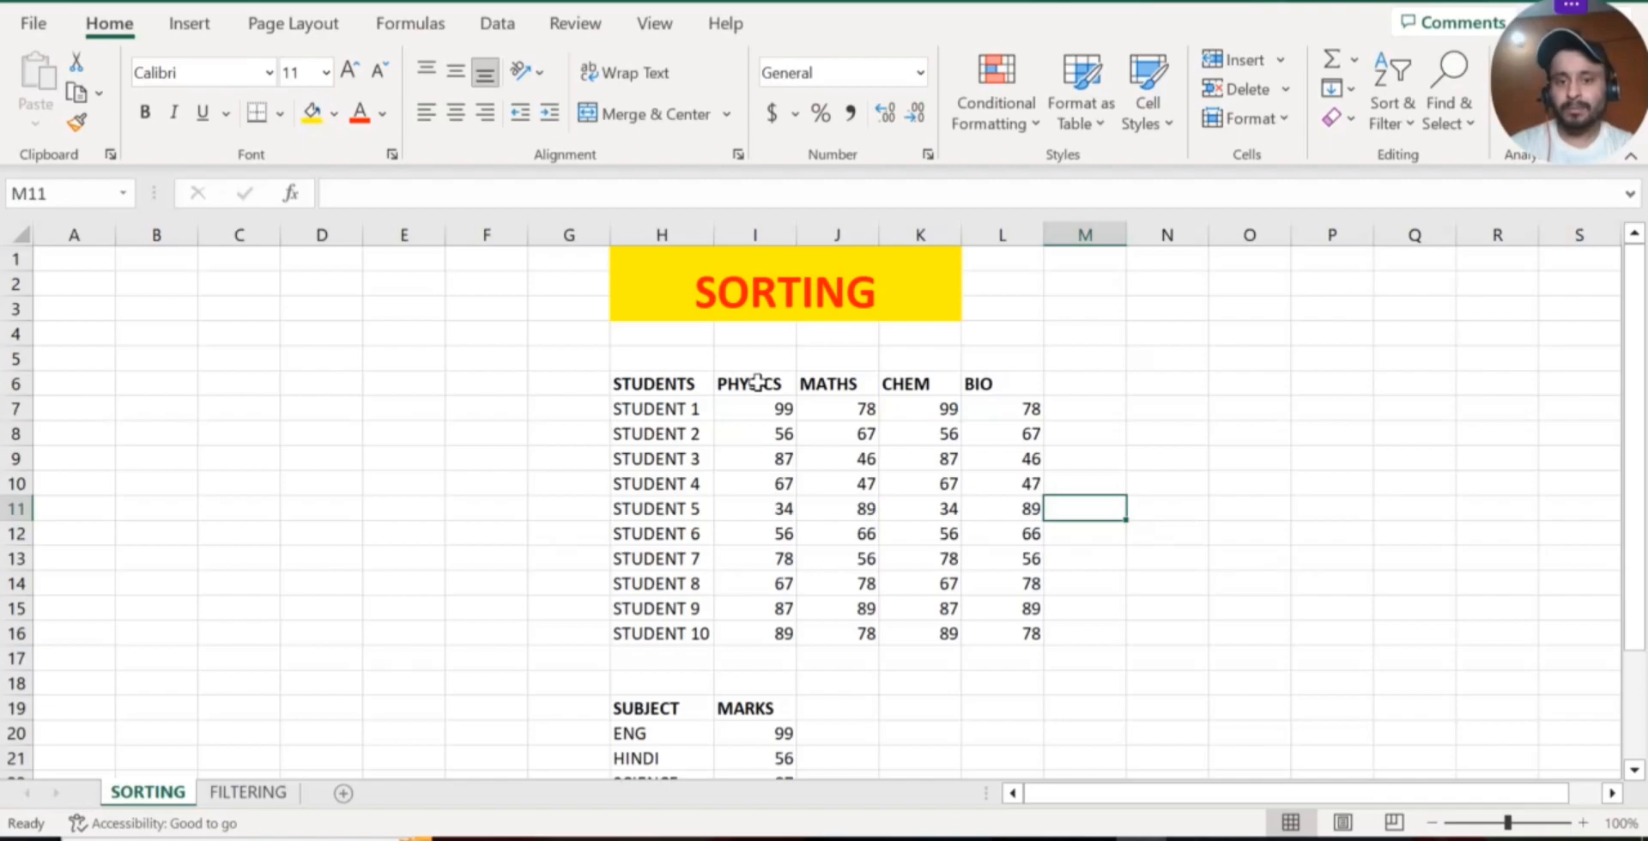
left_click_drag(757, 384, 758, 626)
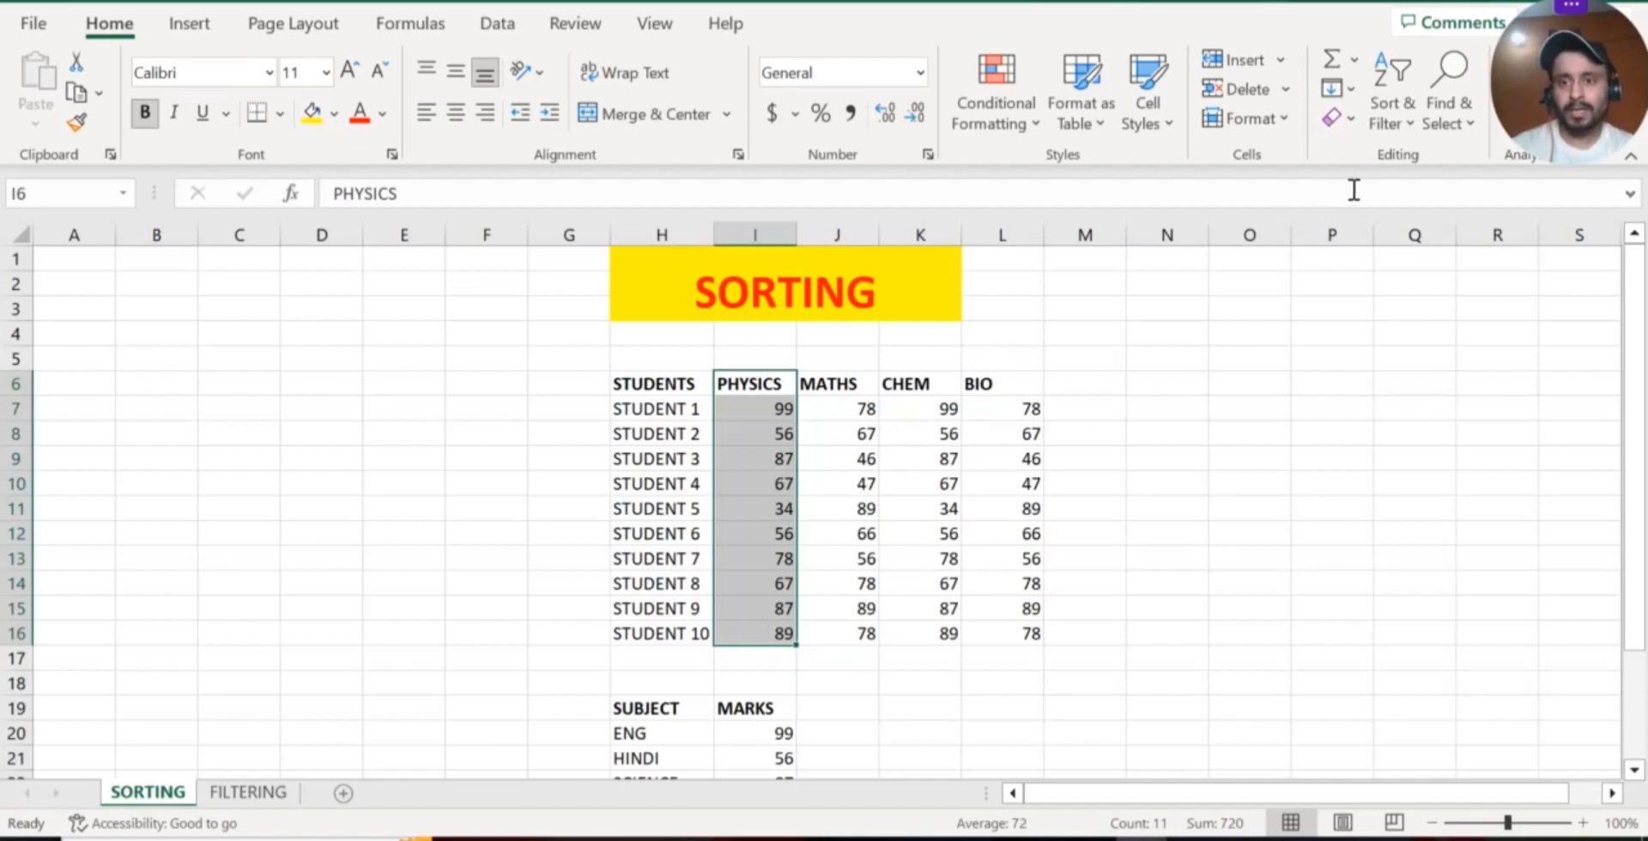
left_click(498, 29)
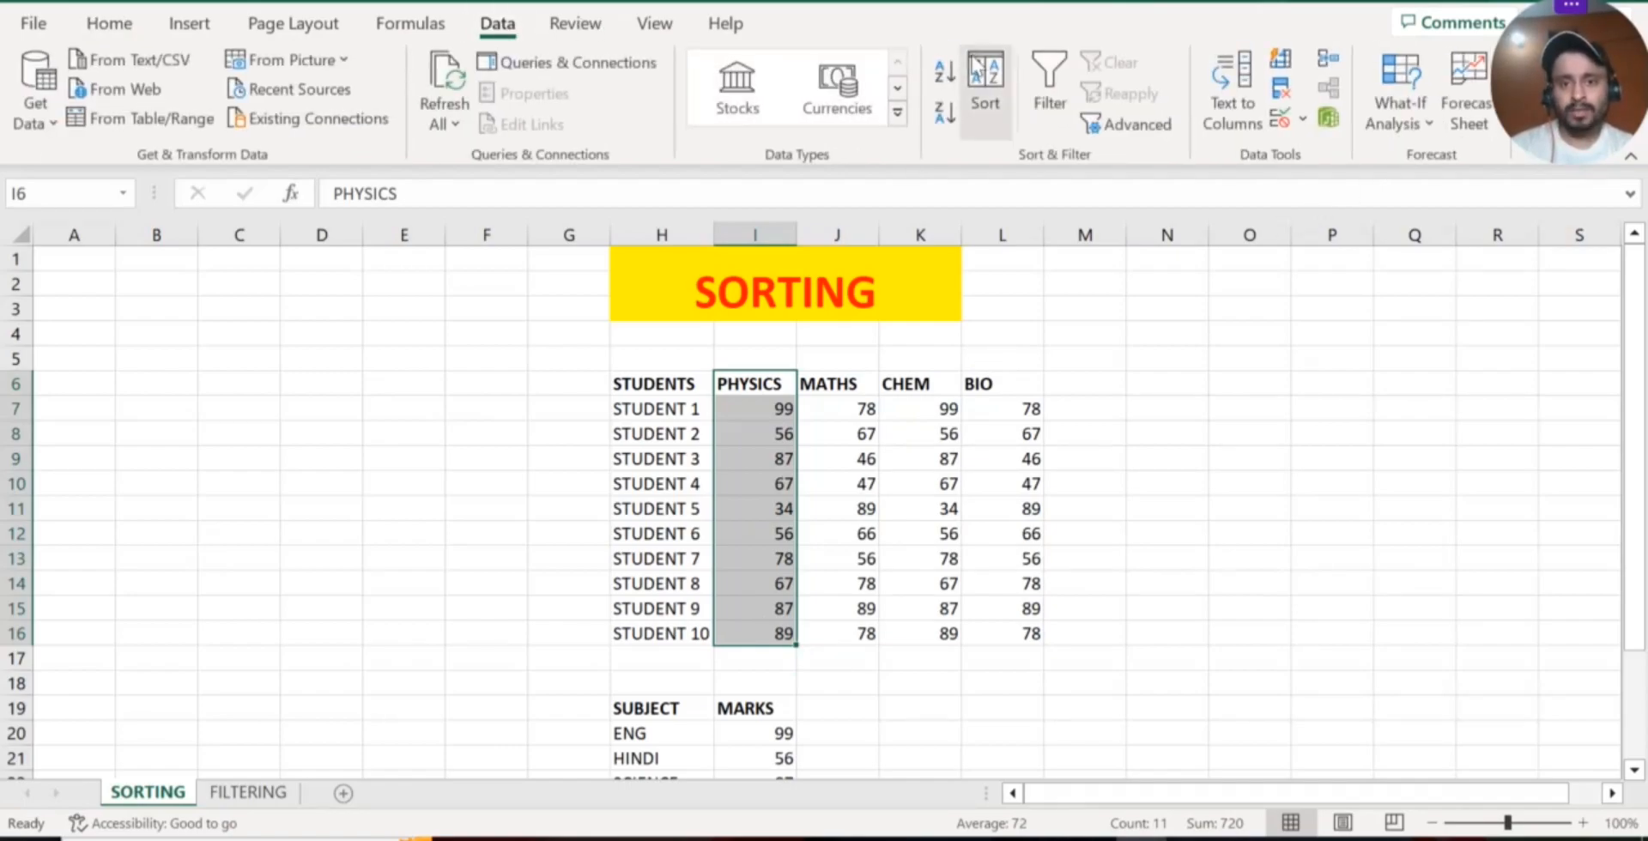
left_click(110, 24)
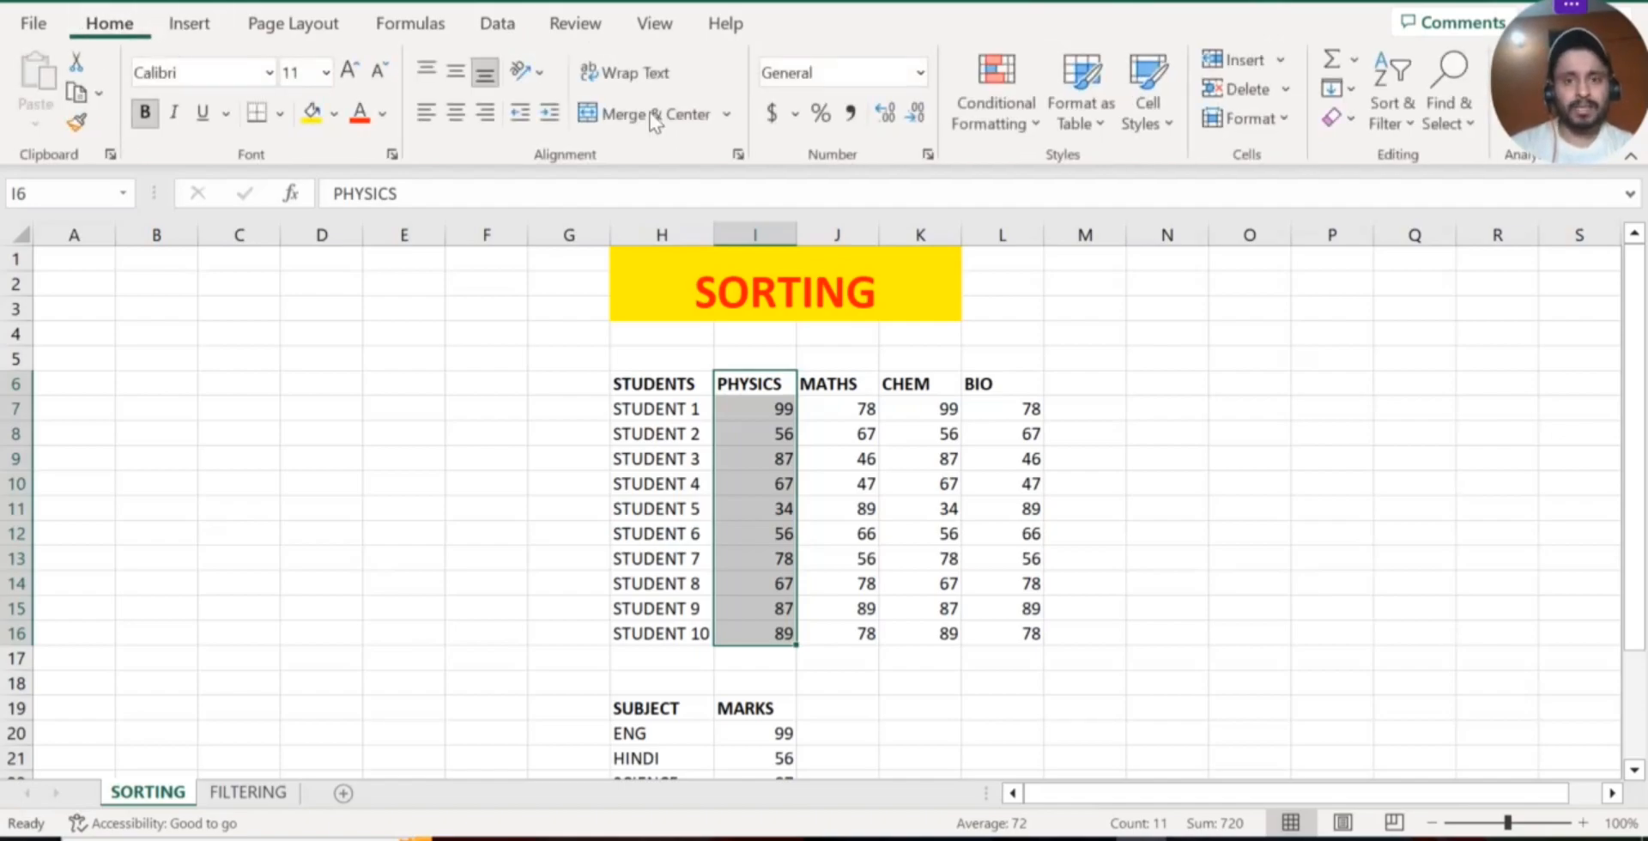
left_click(1402, 108)
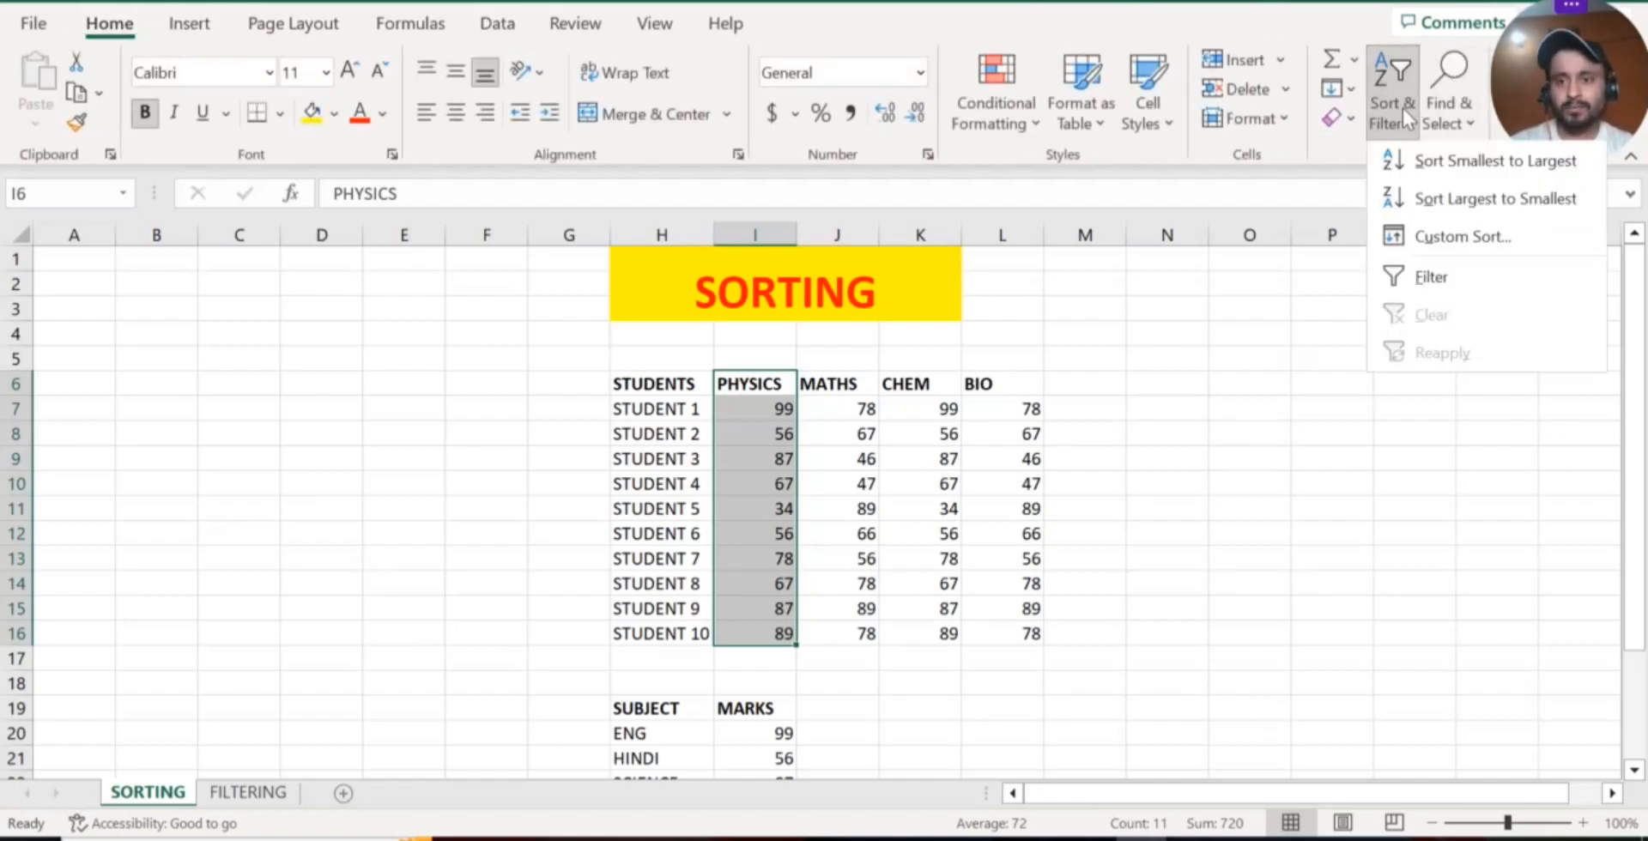
left_click(1458, 172)
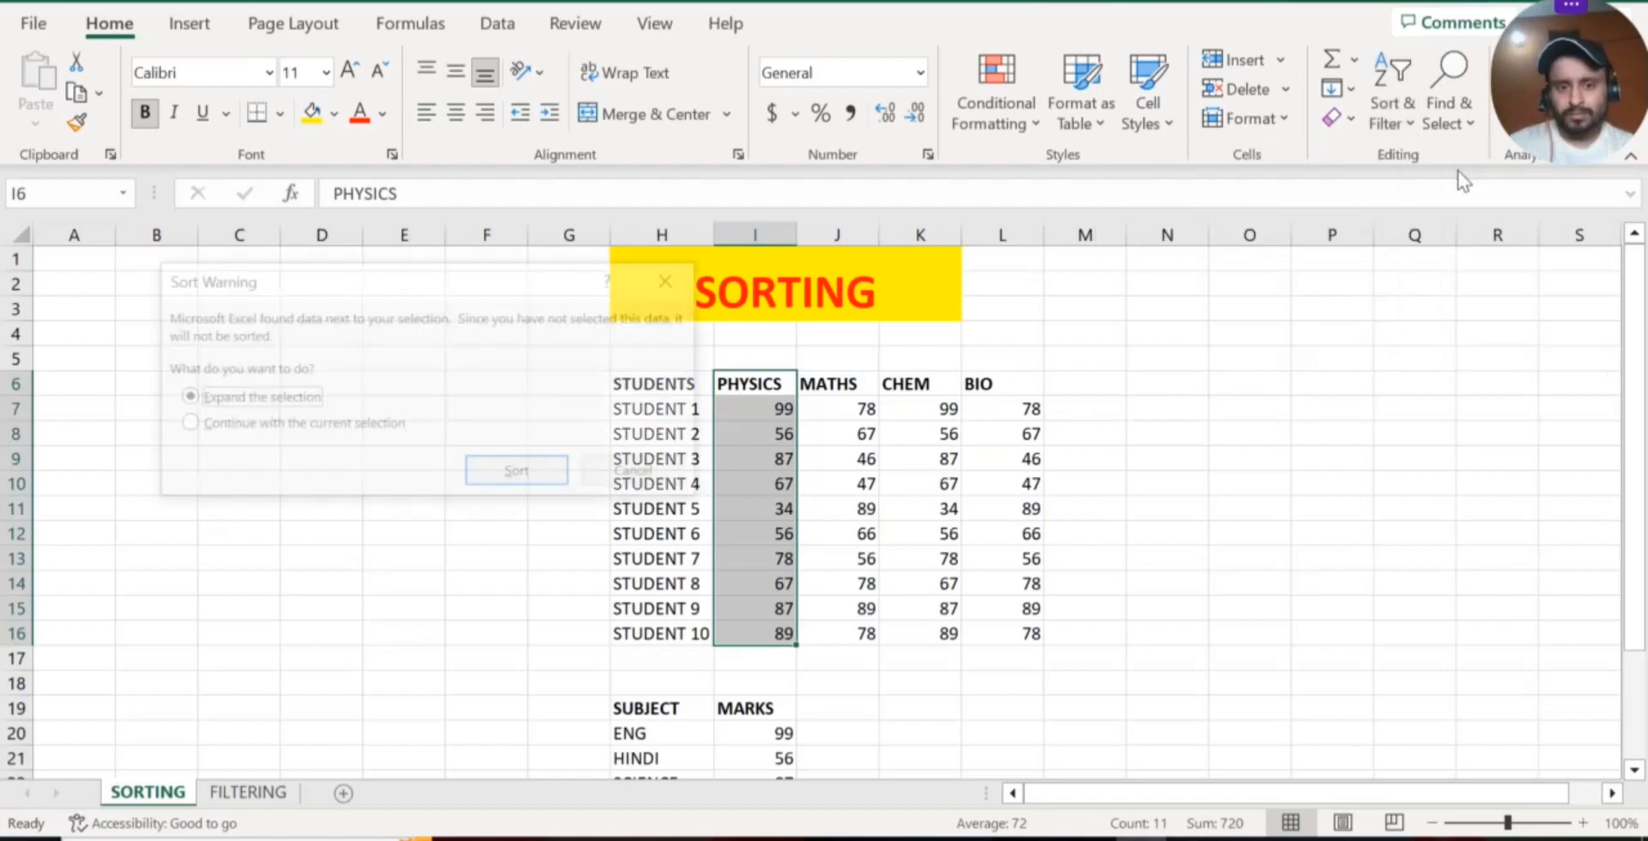
left_click(523, 477)
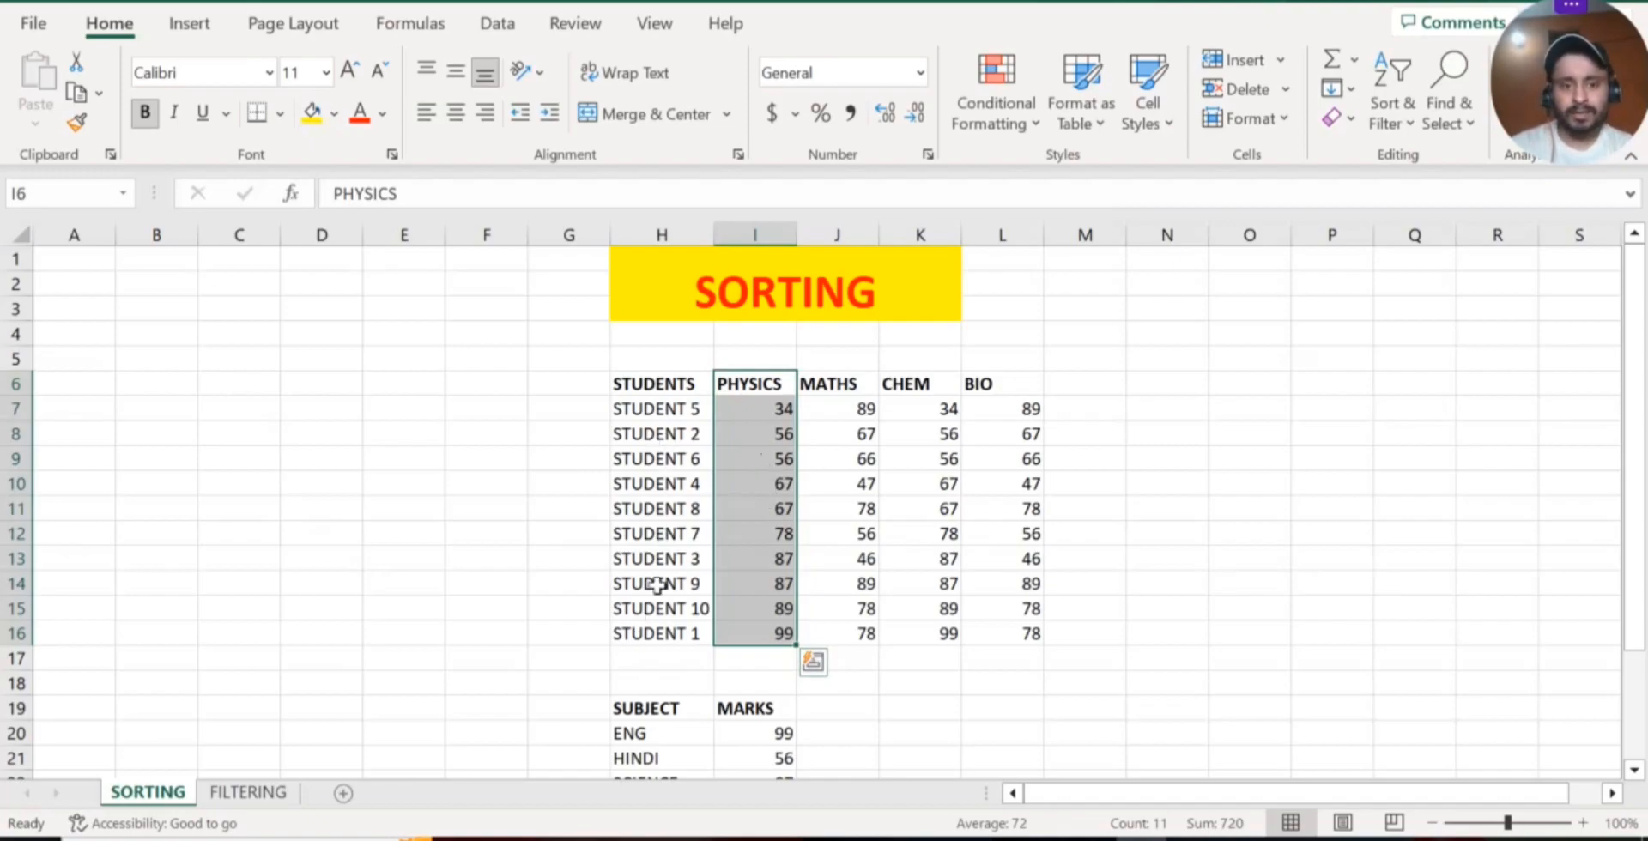
- Check the first and last PHYSICS marks in the sorted table and undo the sort
left_click(778, 412)
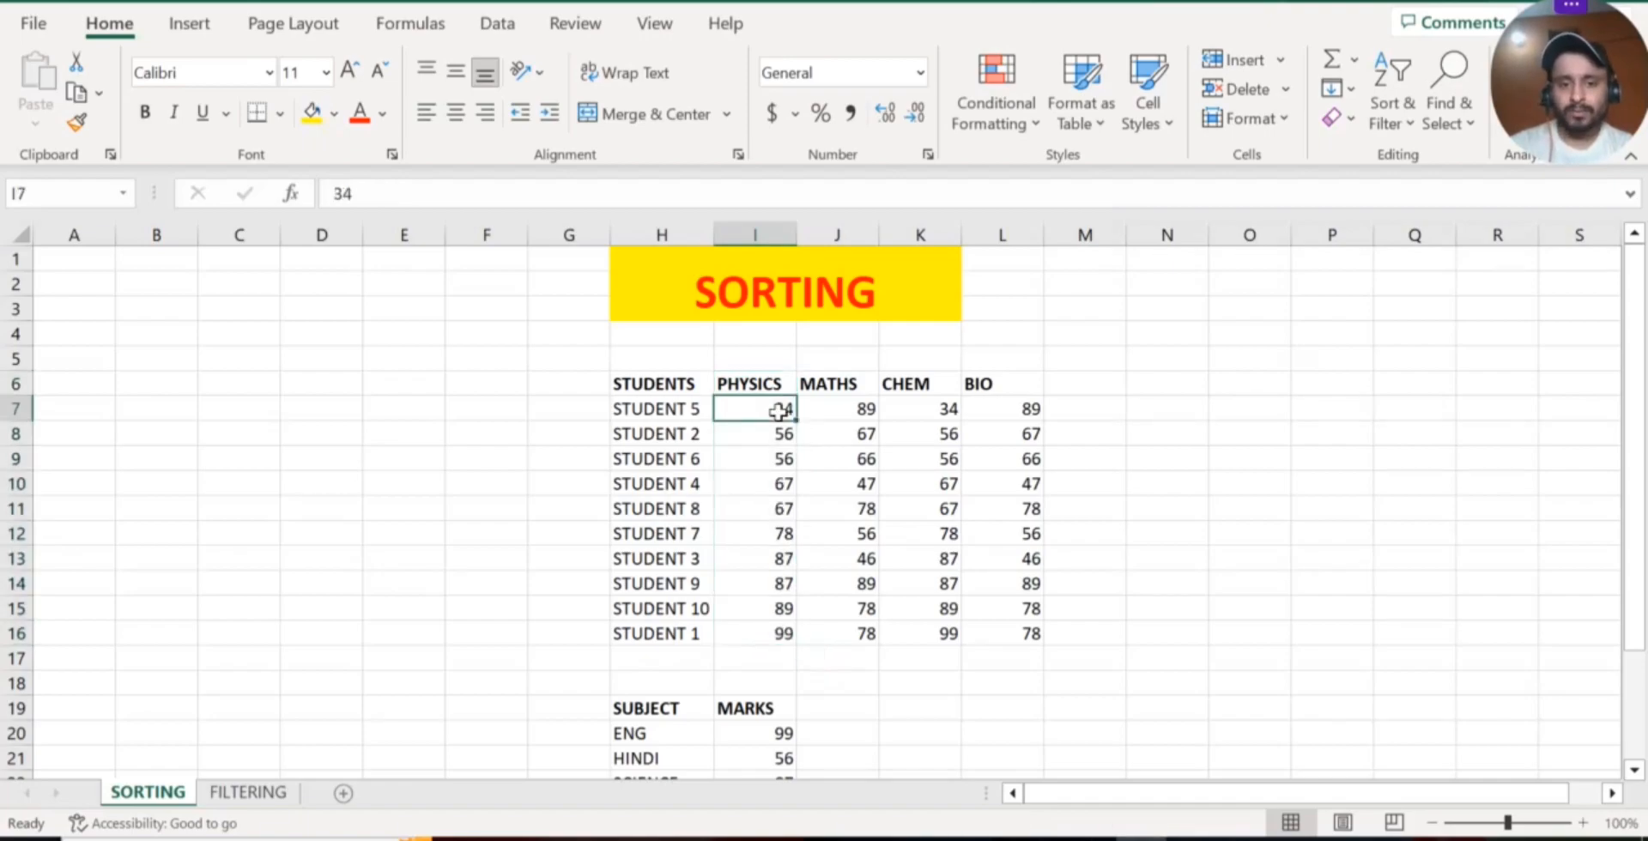
left_click(757, 636)
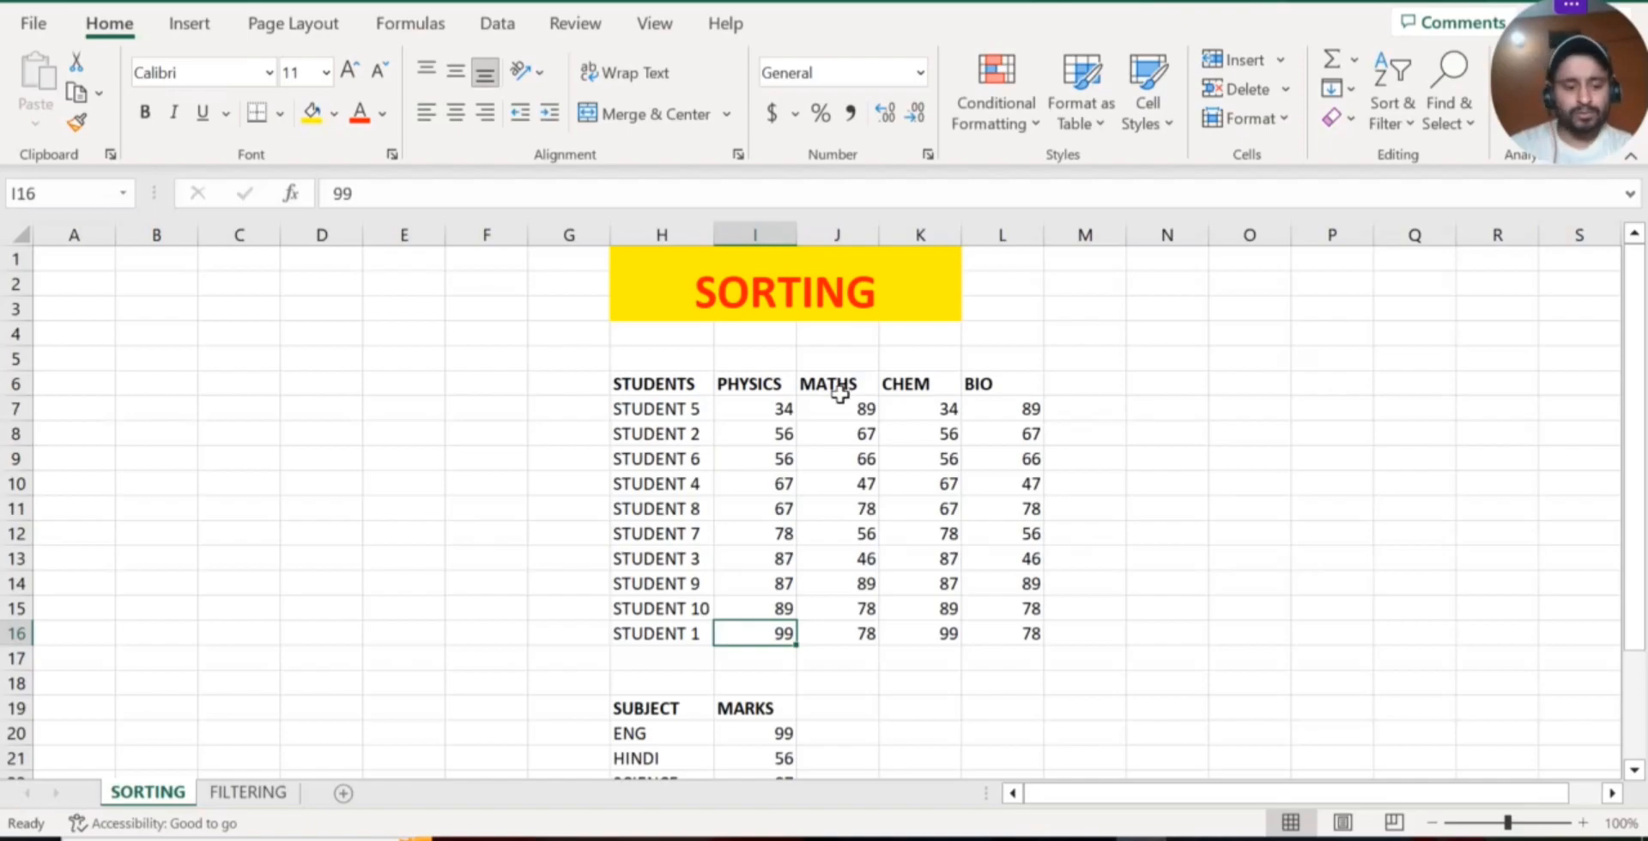
key("ctrl+z")
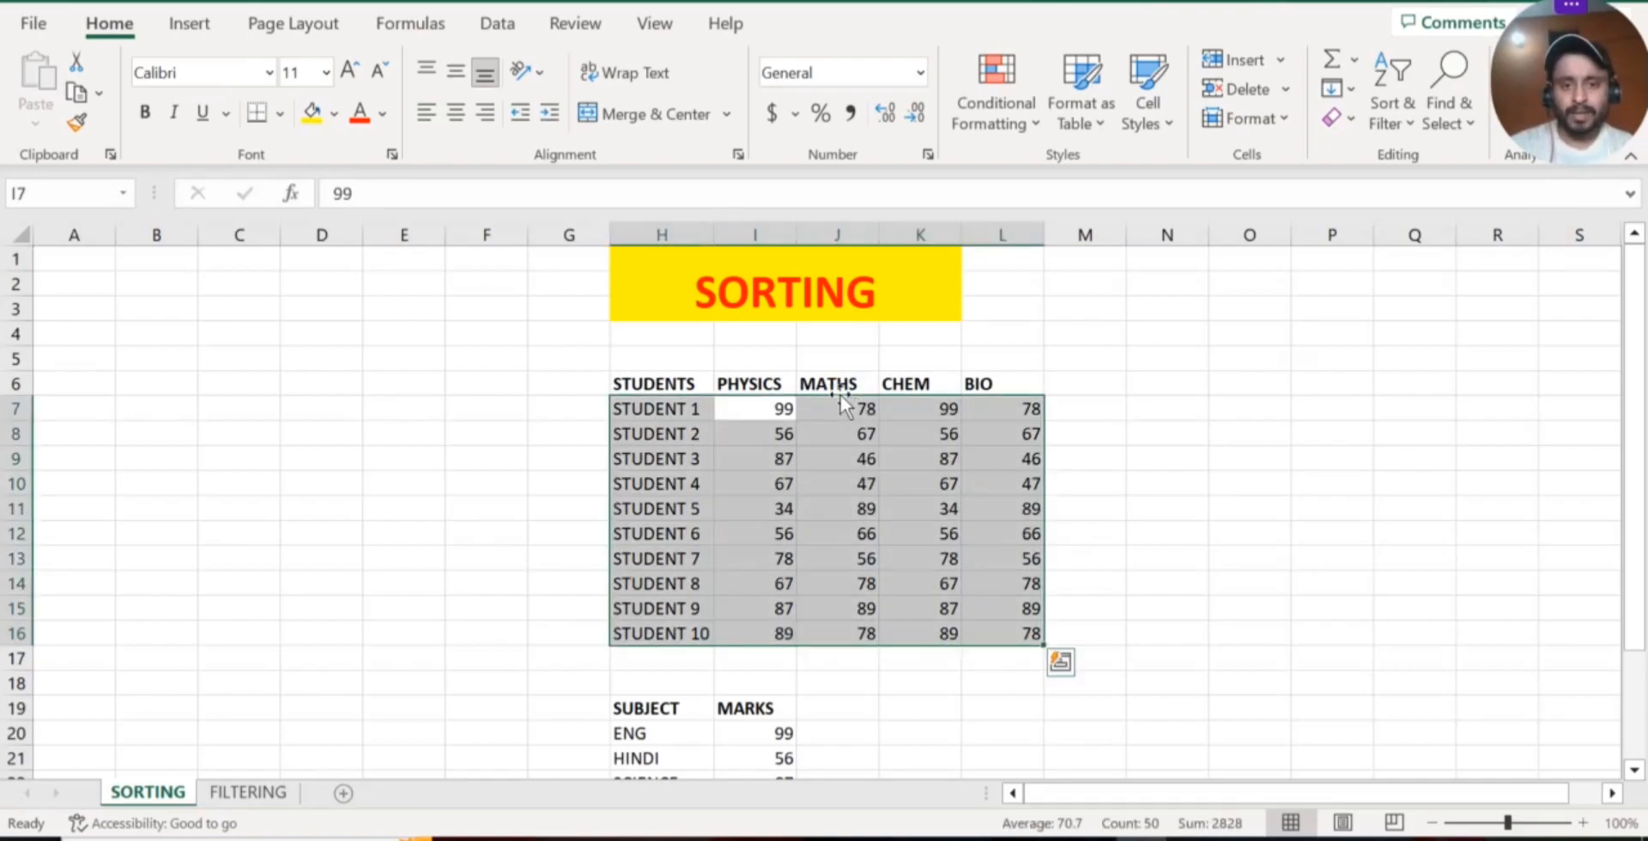
left_click(808, 413)
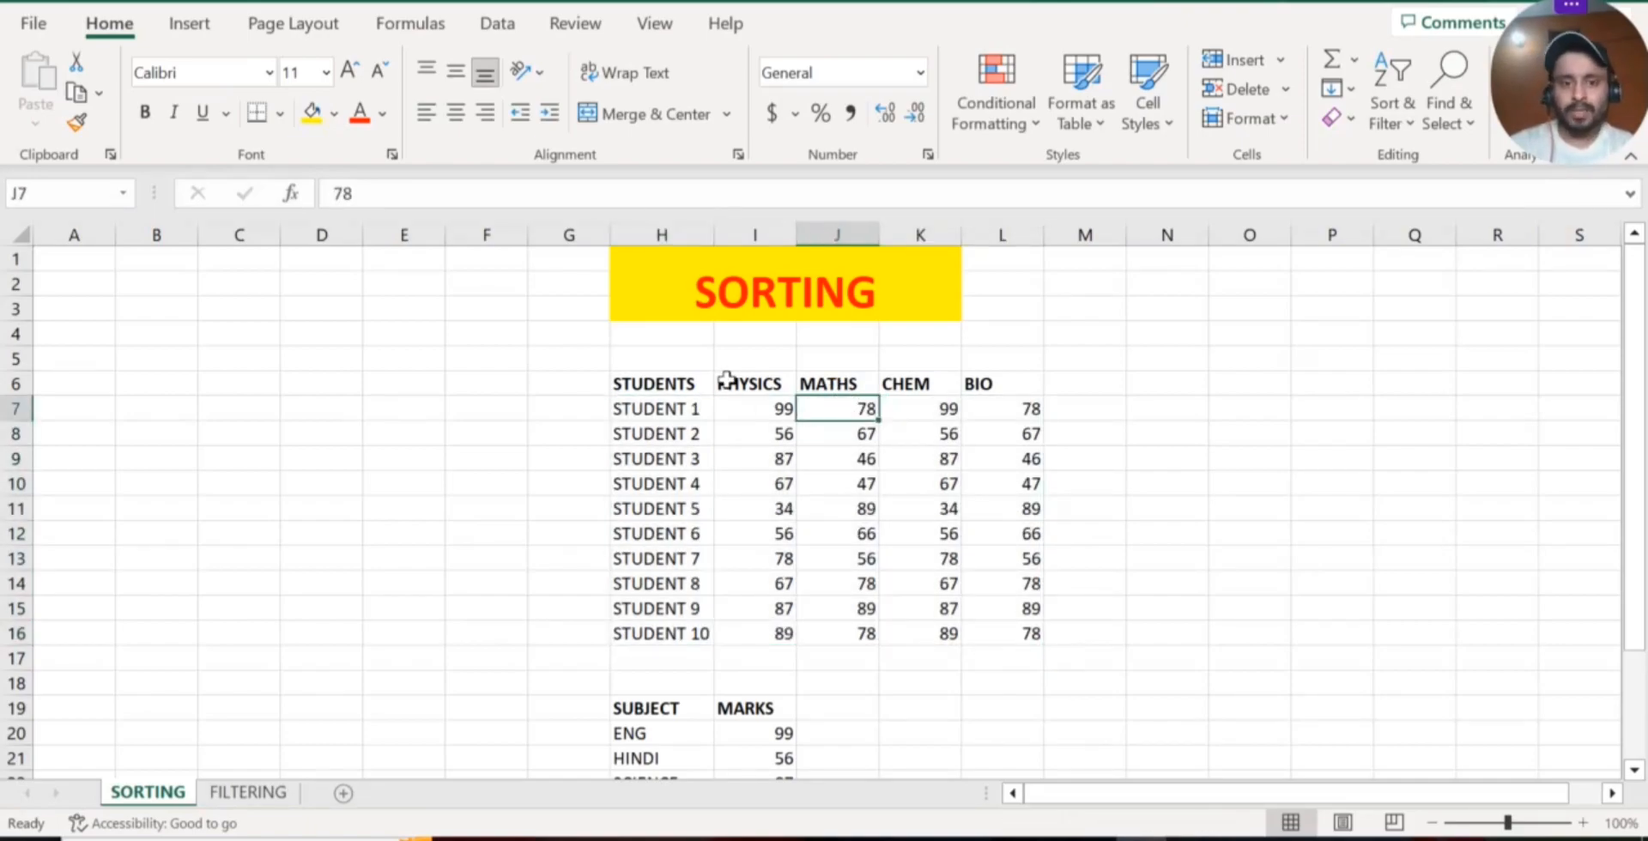
- Sort only the PHYSICS column from smallest to largest, continuing with the current selection
left_click_drag(730, 384, 757, 636)
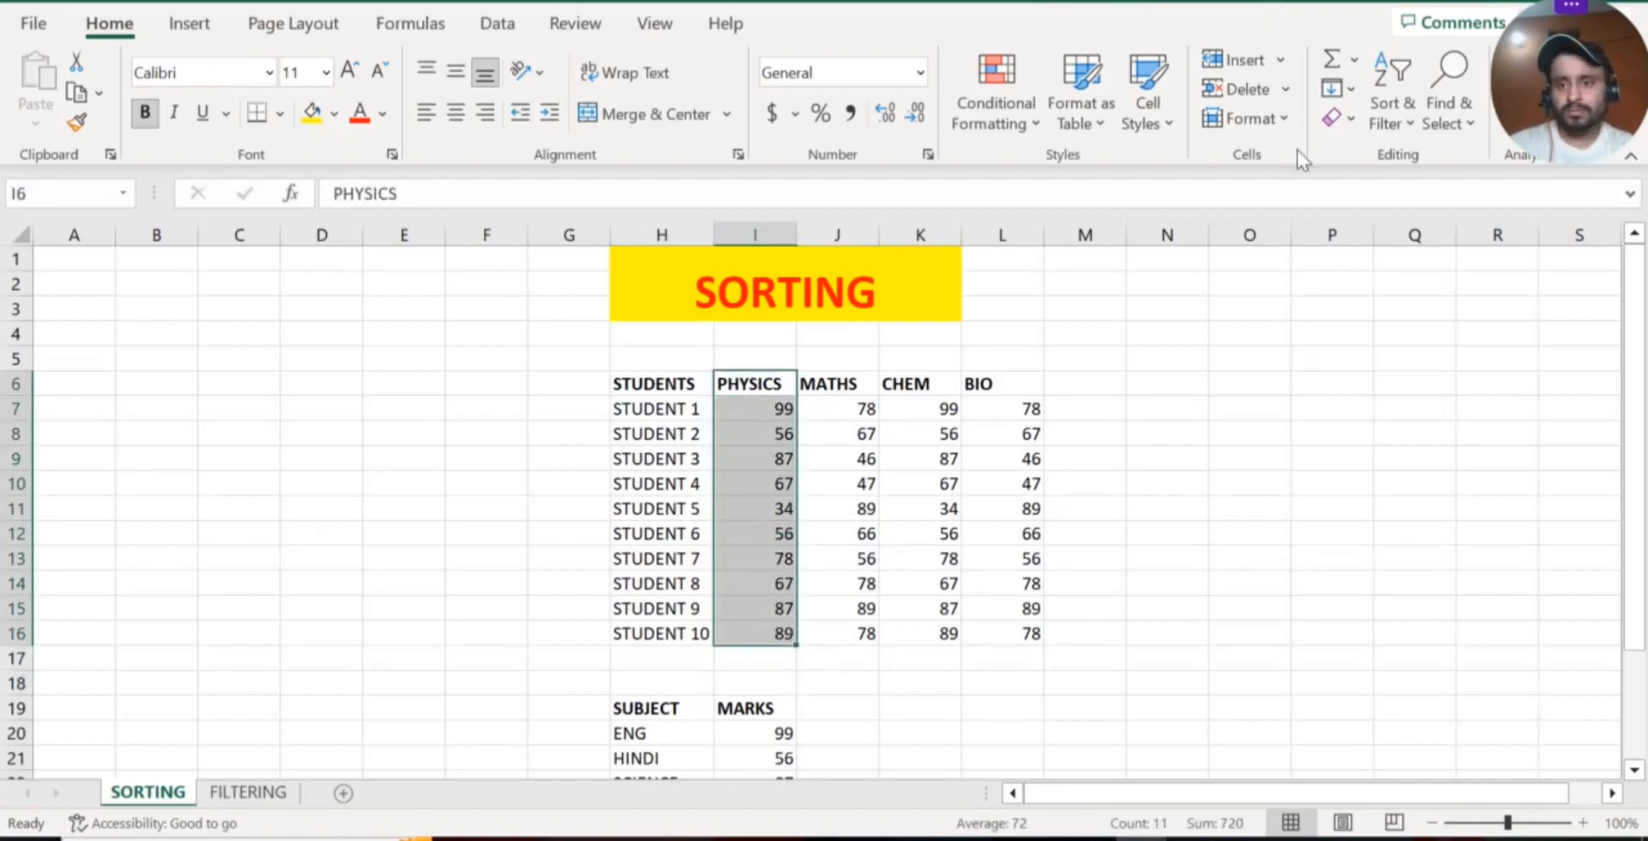
left_click(1392, 111)
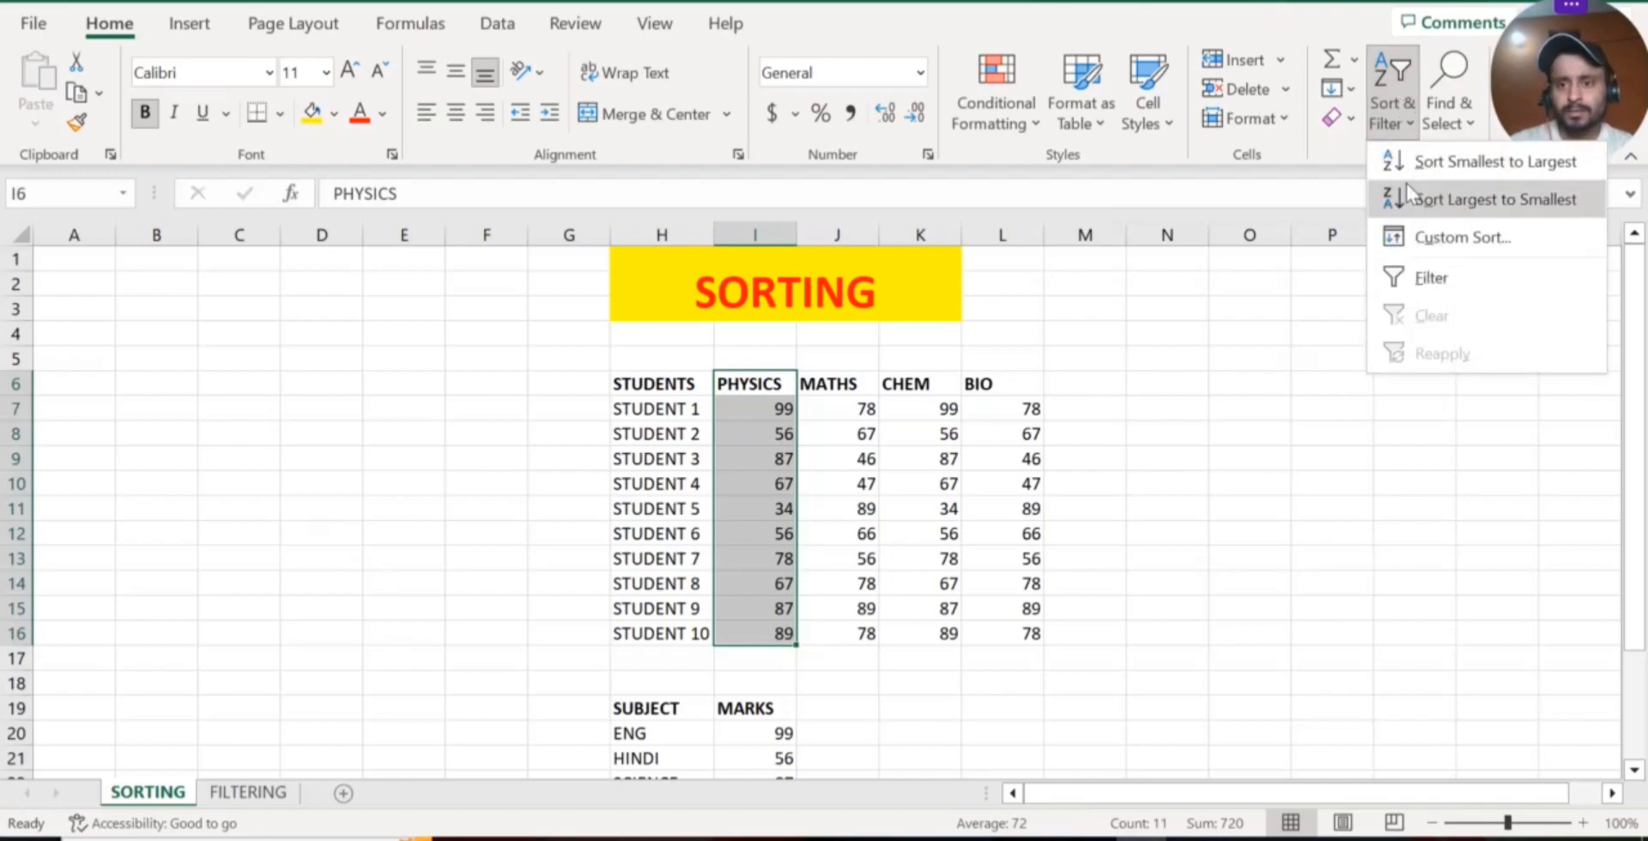
left_click(1409, 165)
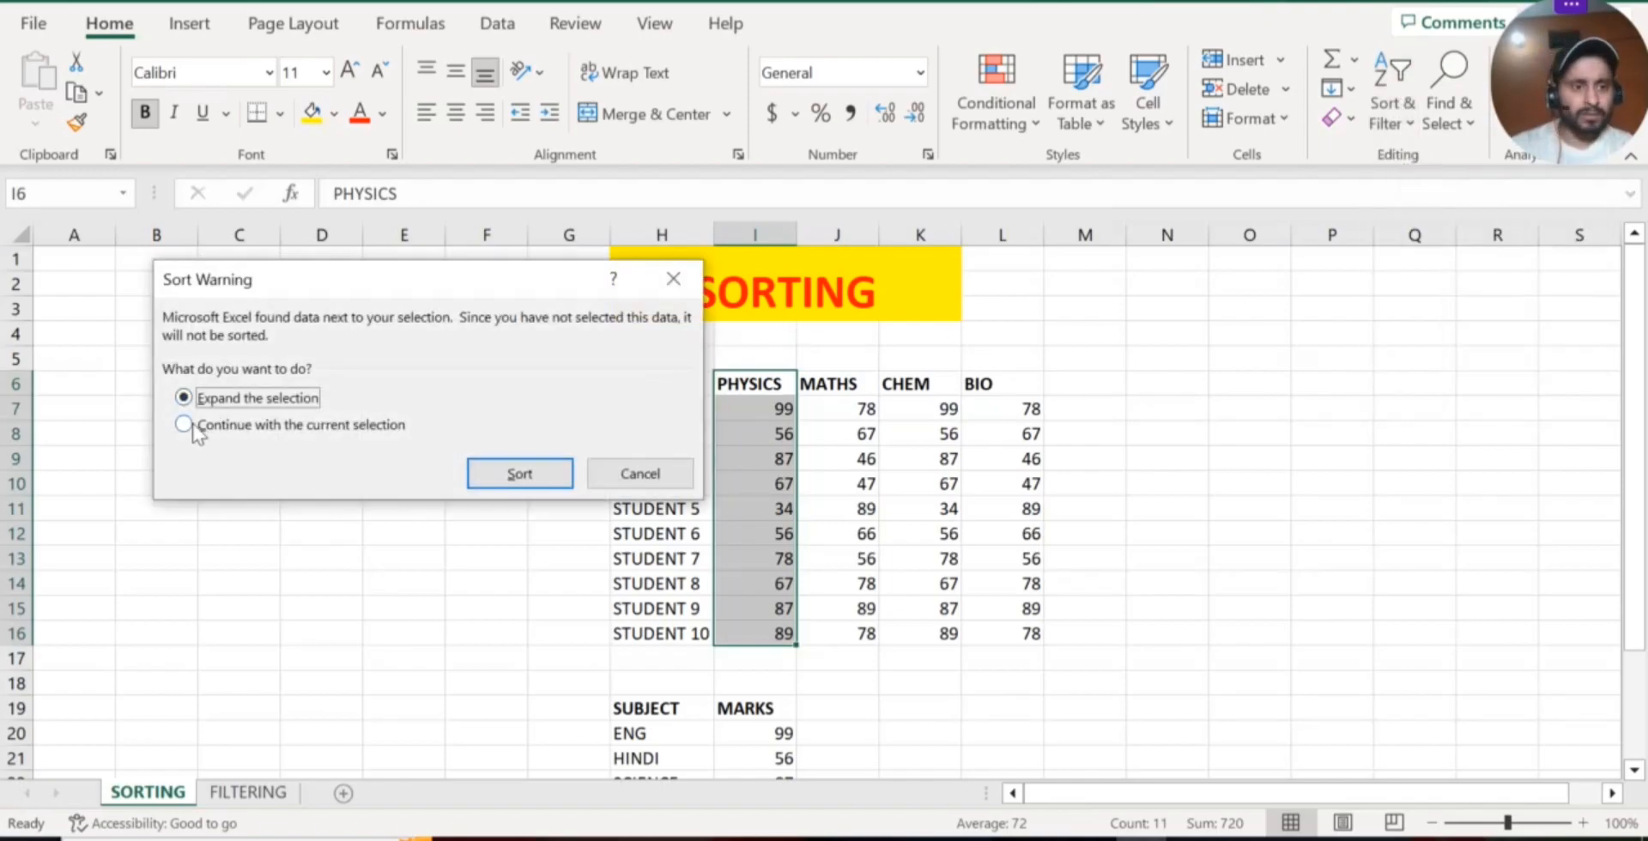
left_click(193, 424)
left_click(566, 468)
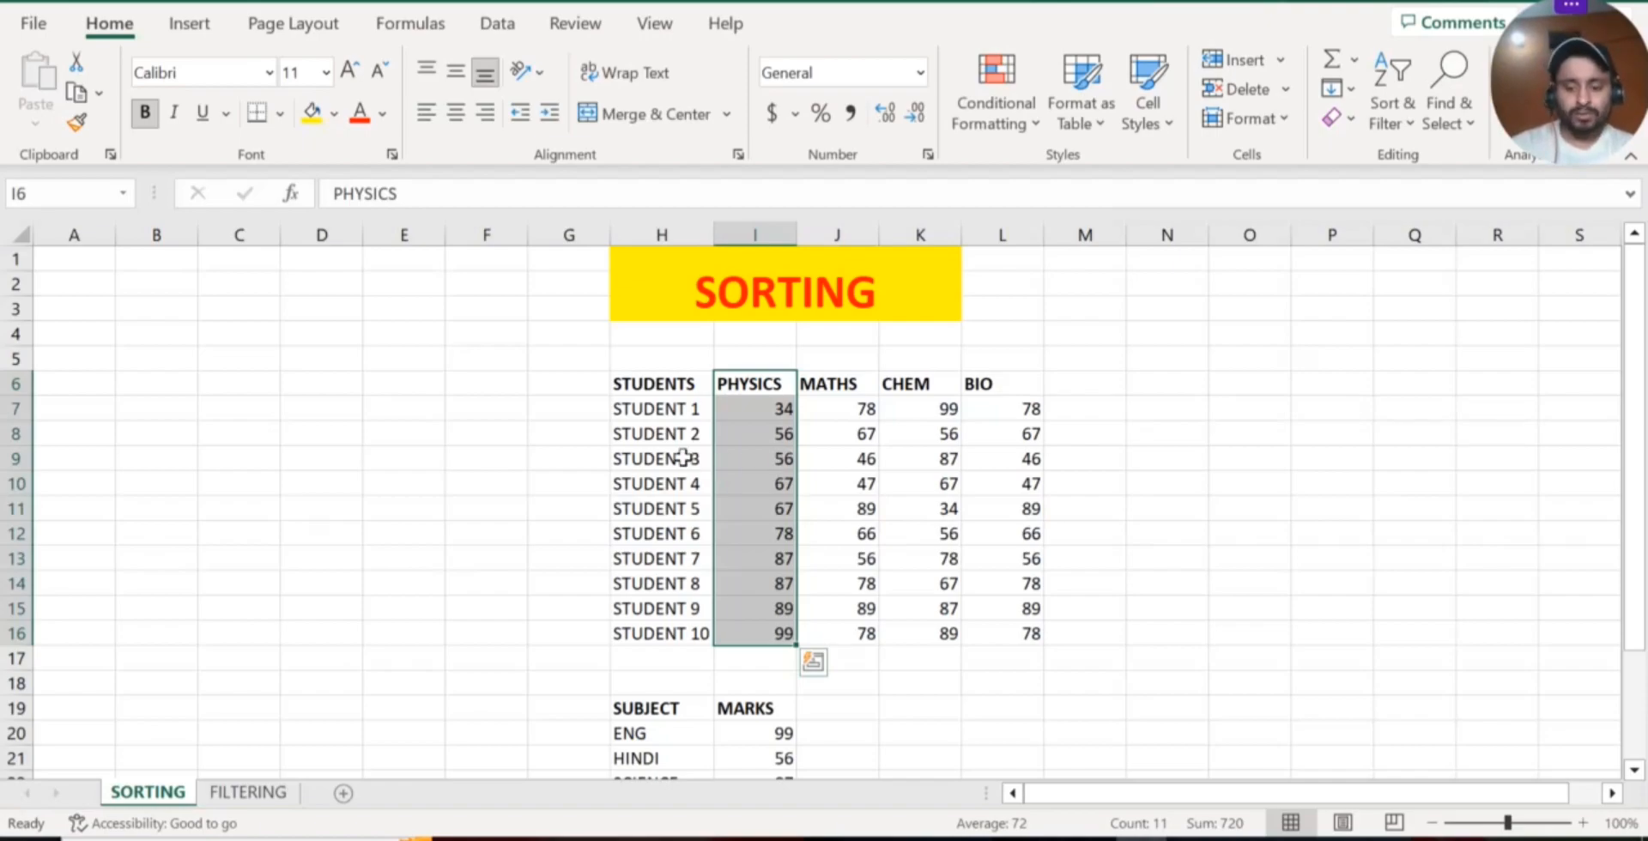
- Undo the sort of the PHYSICS column alone
key("ctrl+z")
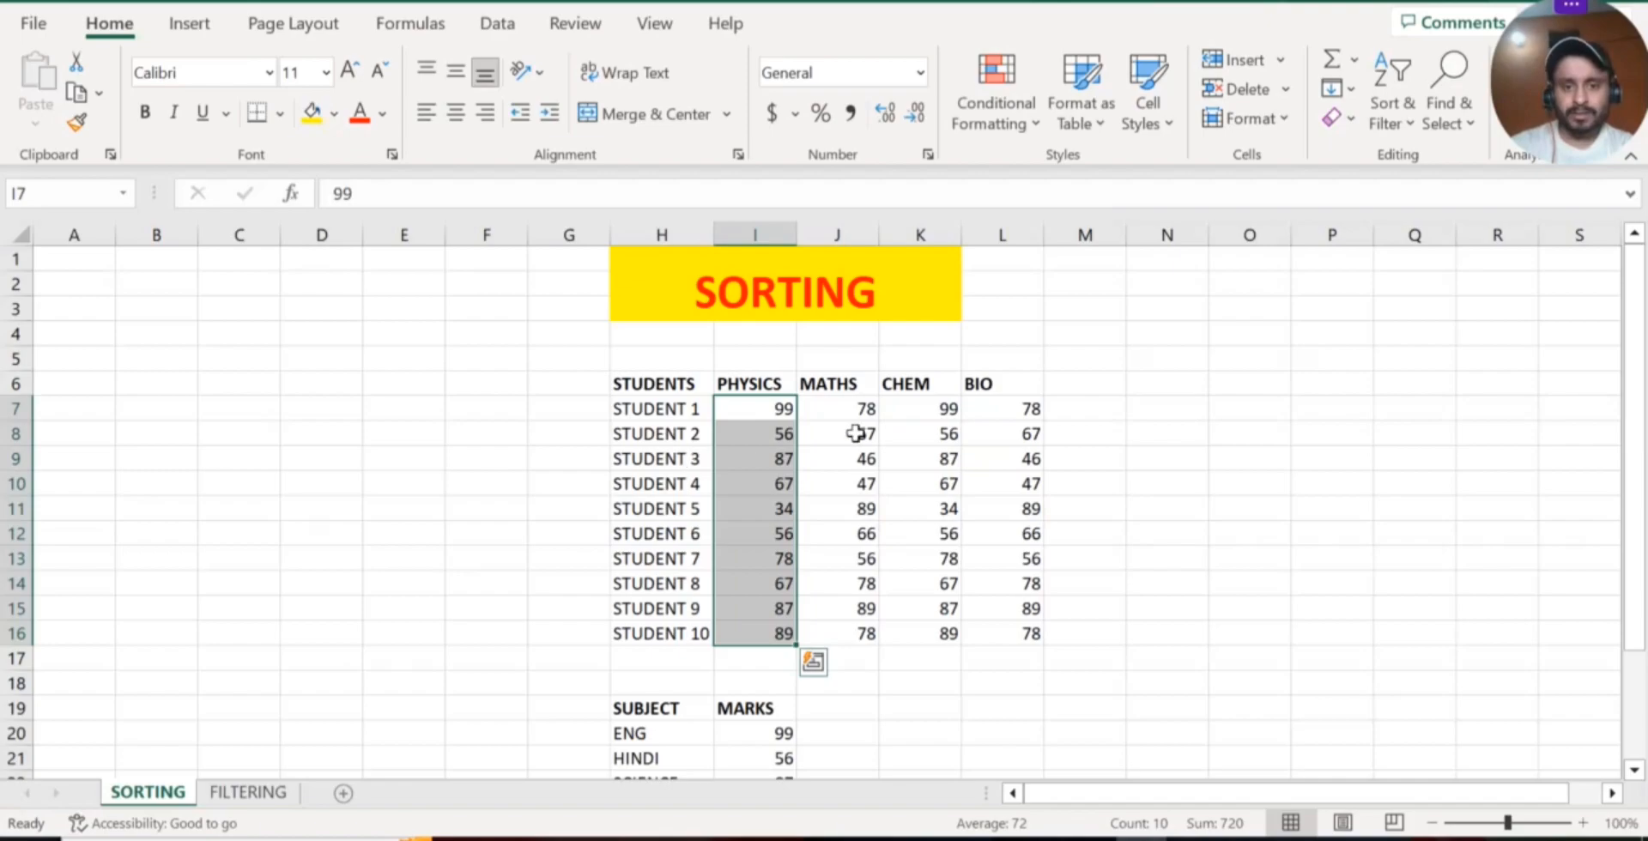
left_click(991, 440)
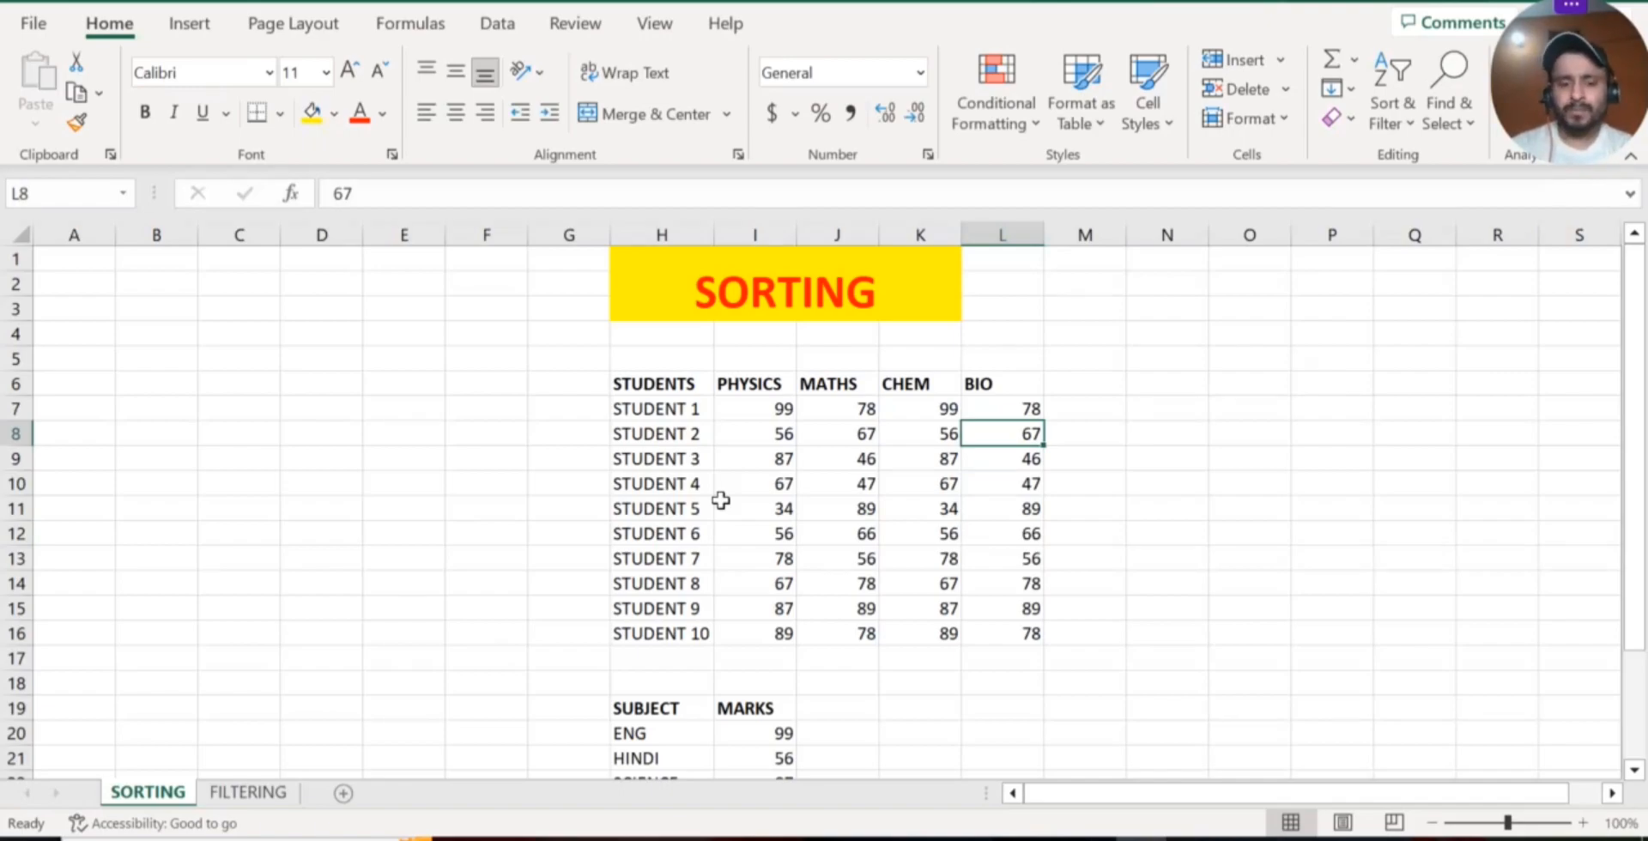
- Sort the SUBJECT and MARKS table by SUBJECT from A to Z, expanding the selection to include the marks
left_click(897, 665)
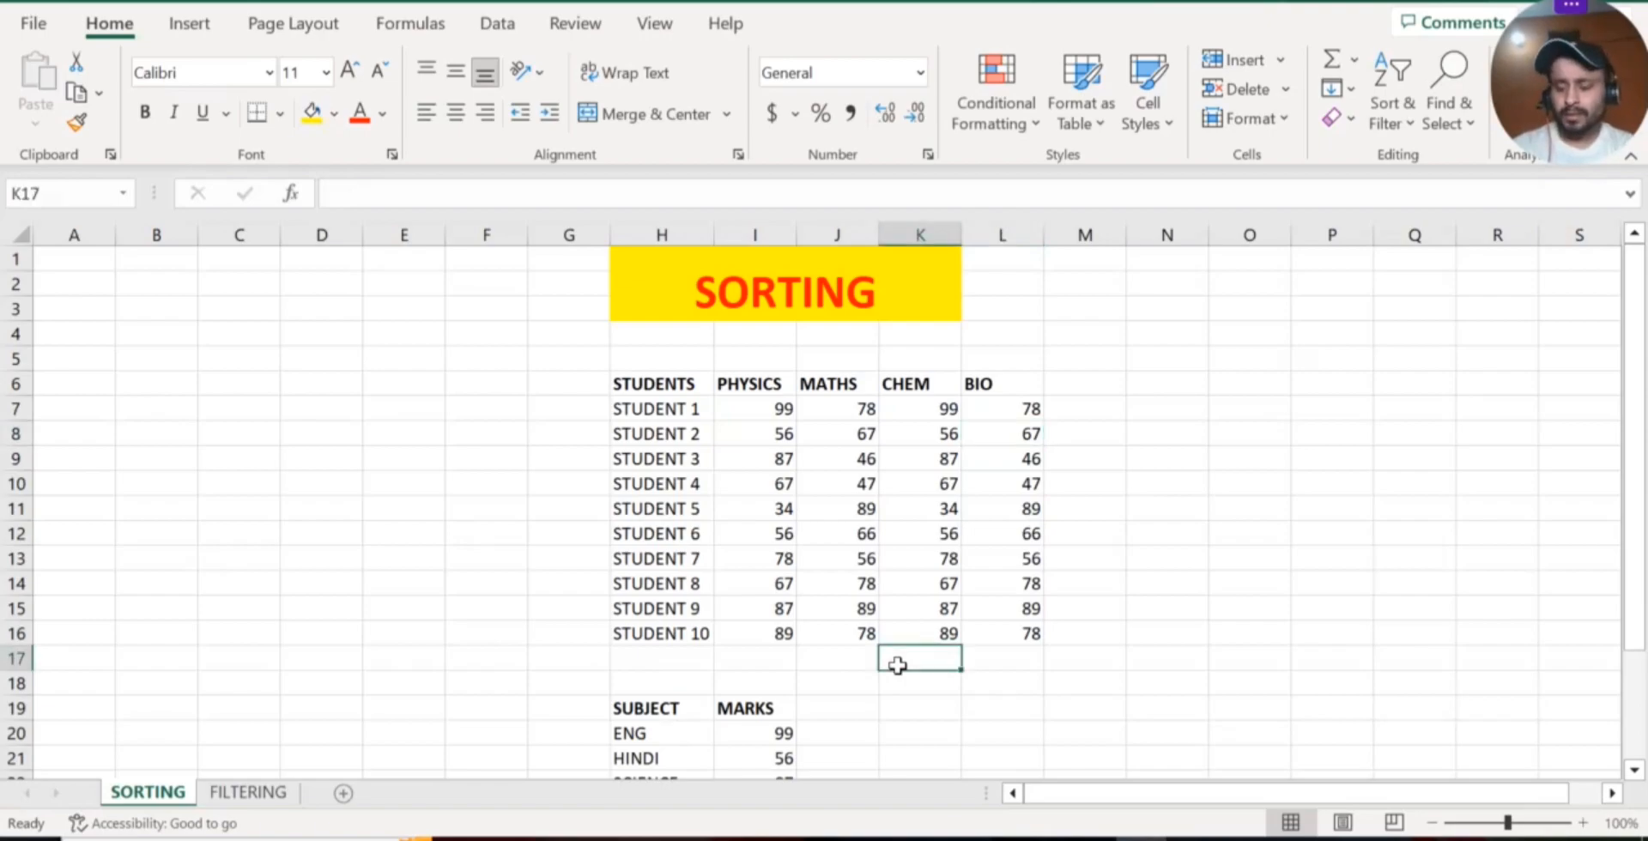
key("Down")
key("Down")
key("Down")
key("Down")
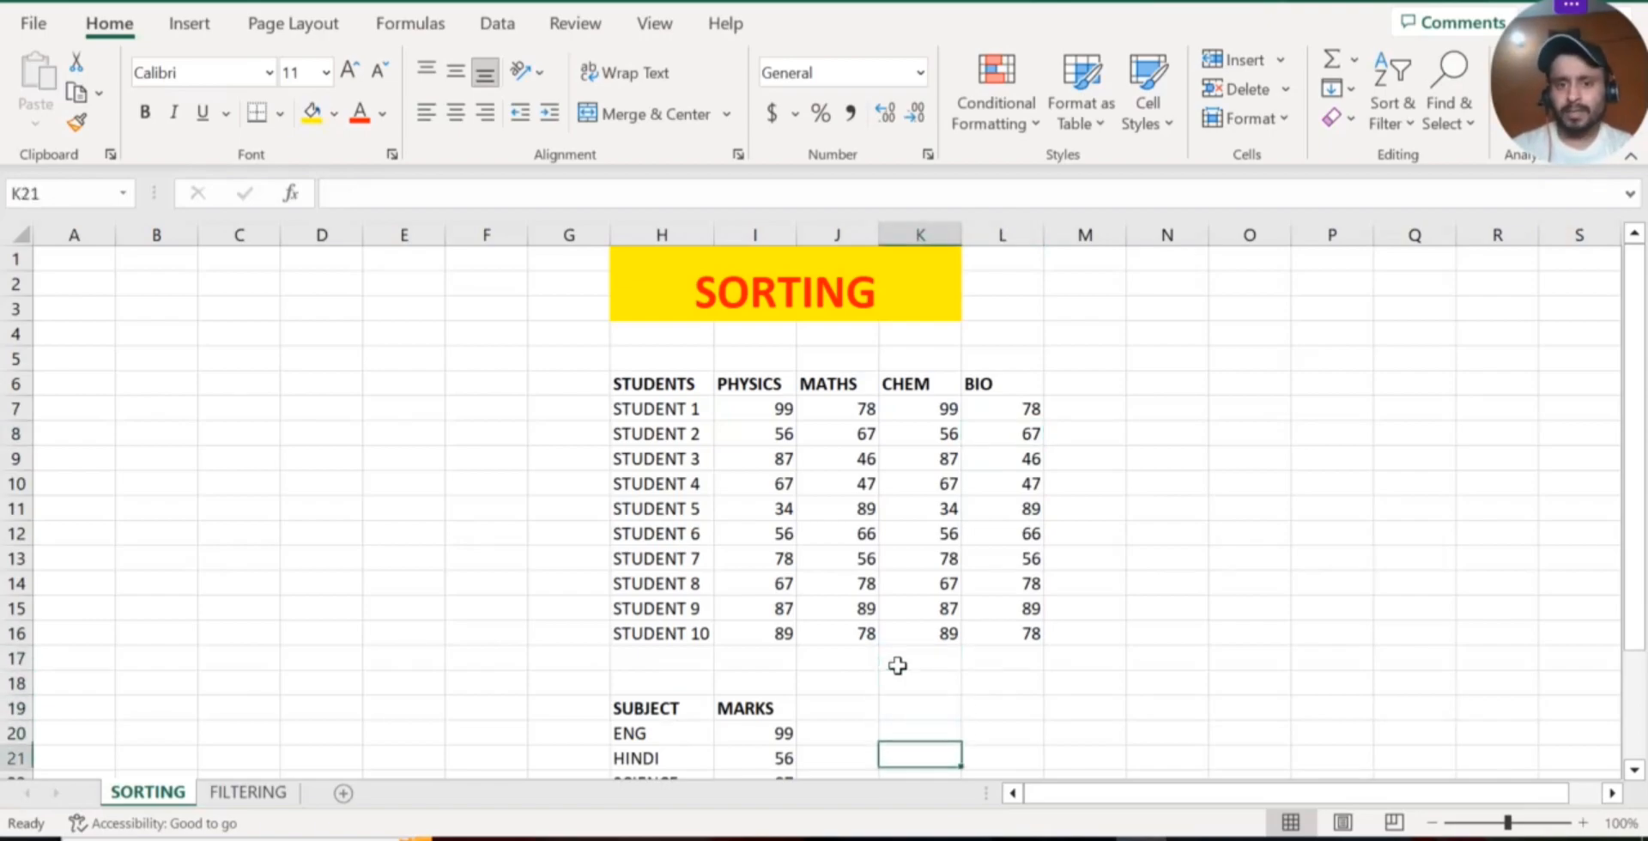
key("Down")
key("Down")
key("Down")
key("Down")
key("Down")
key("Down")
key("Down")
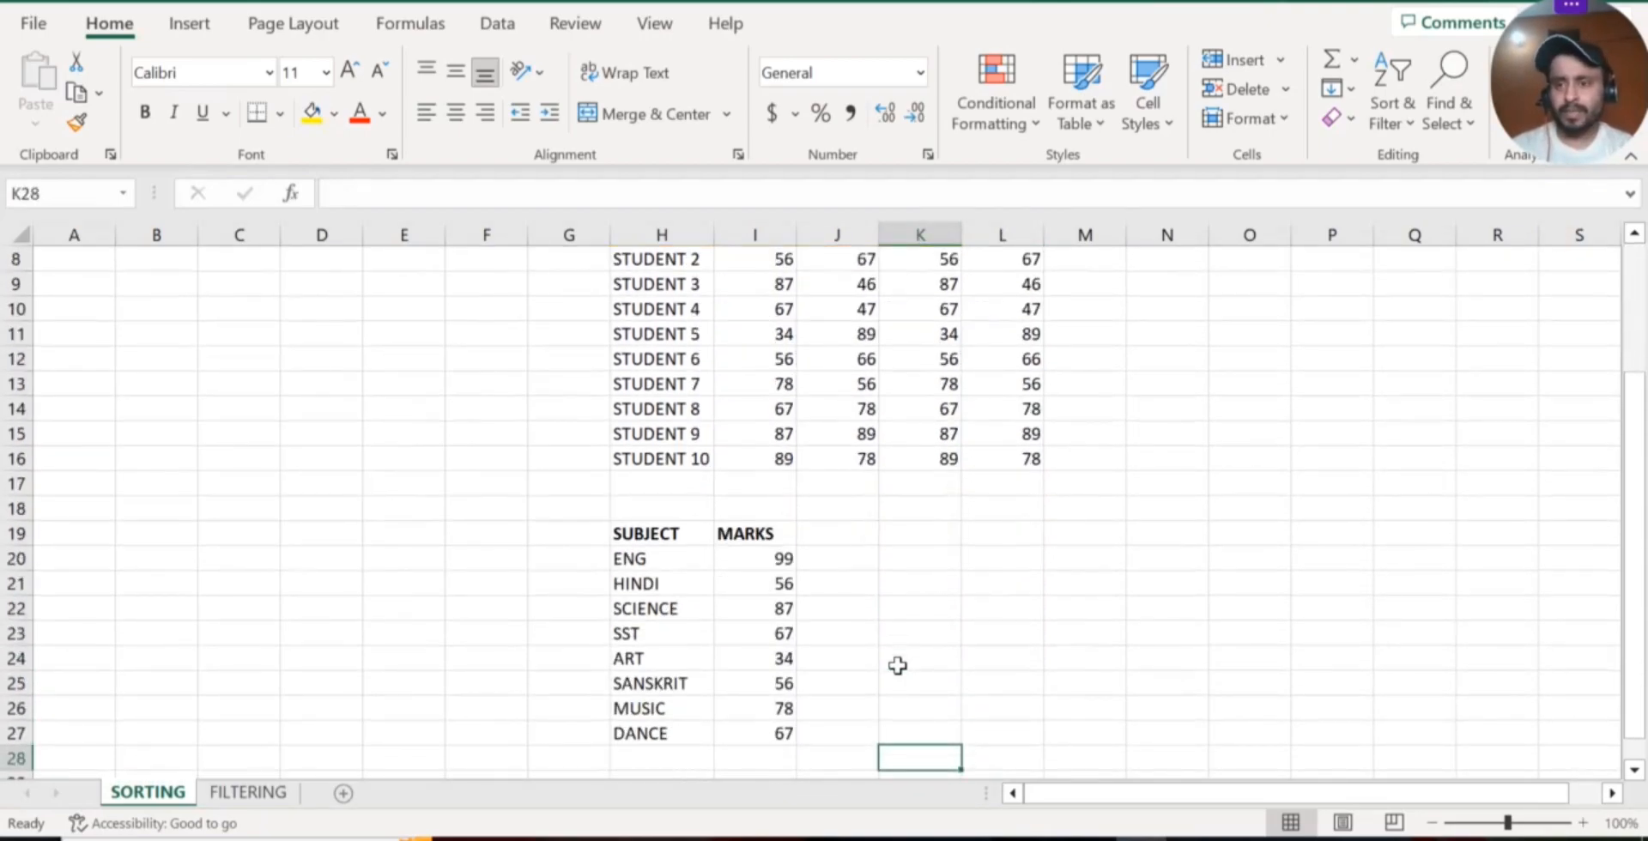
key("Down")
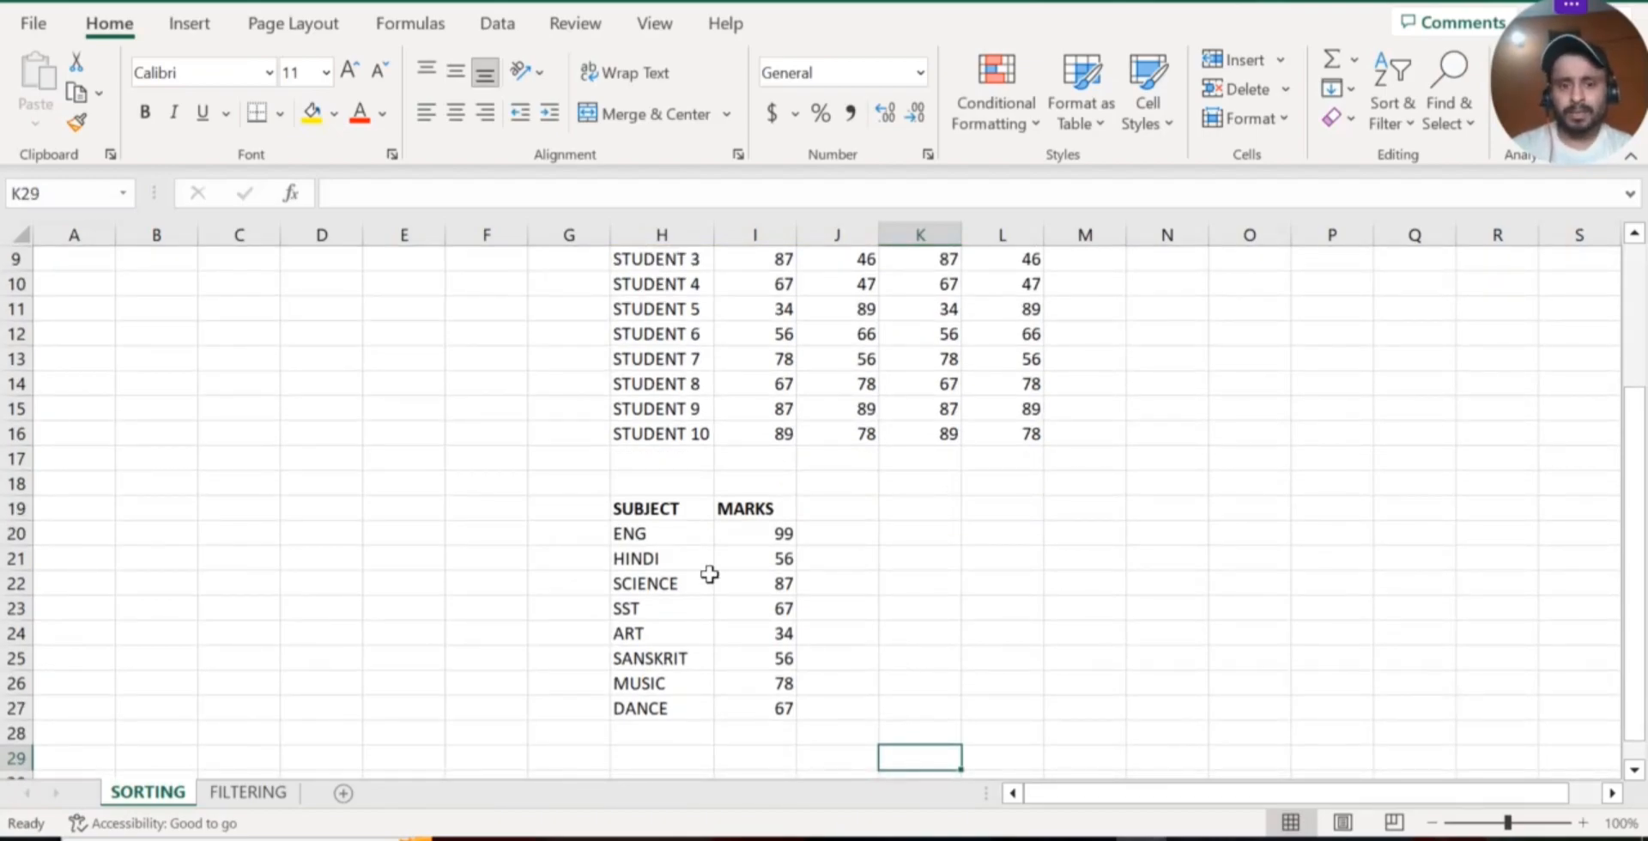
left_click_drag(634, 514, 635, 708)
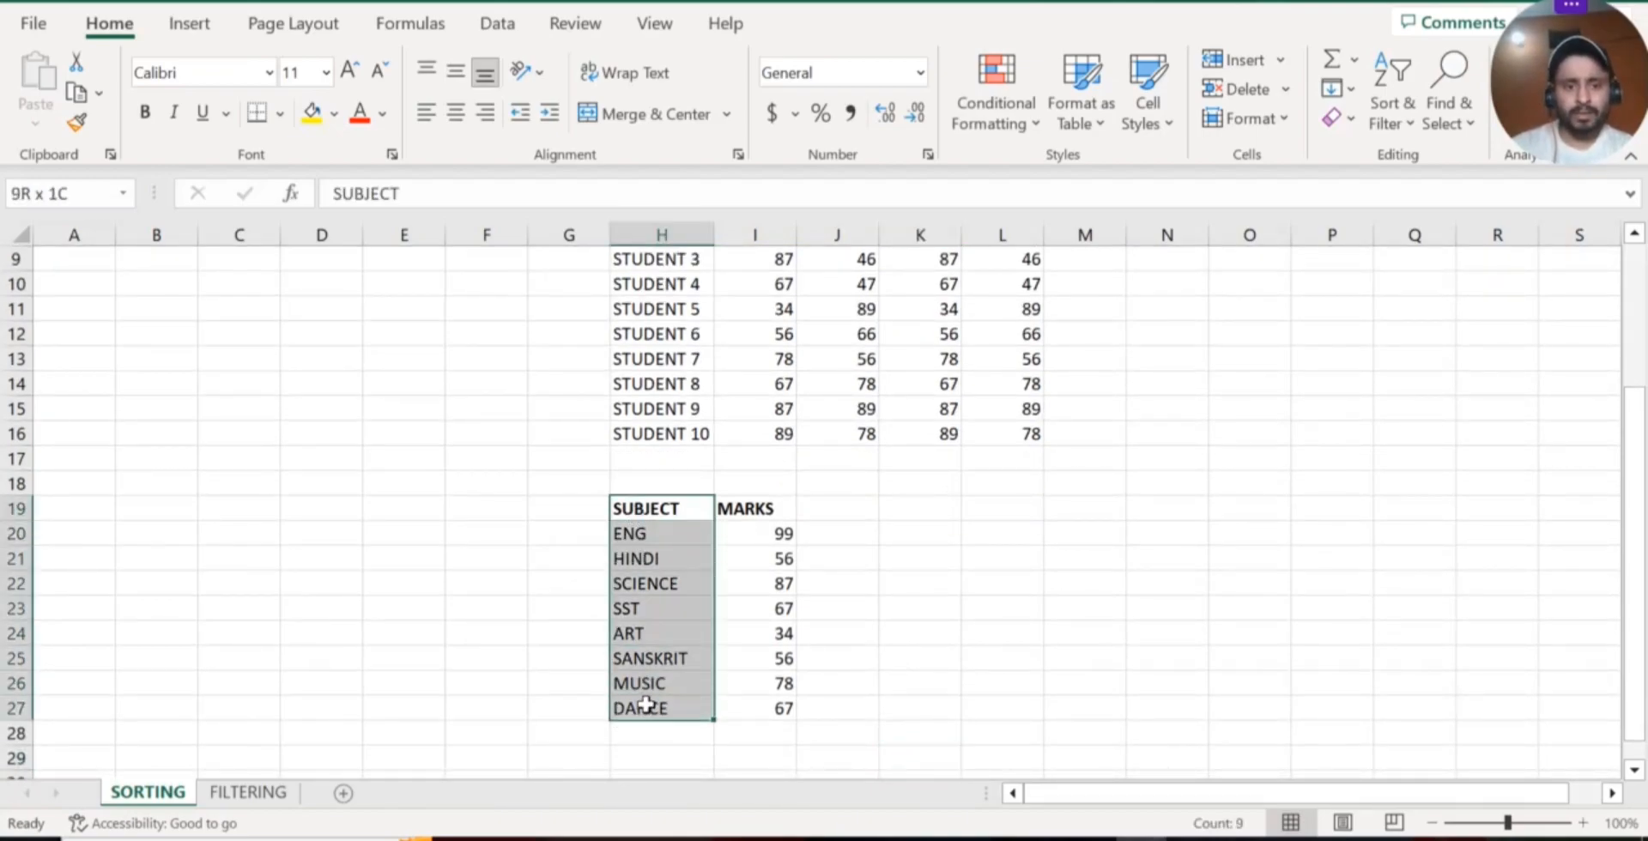
left_click(1391, 124)
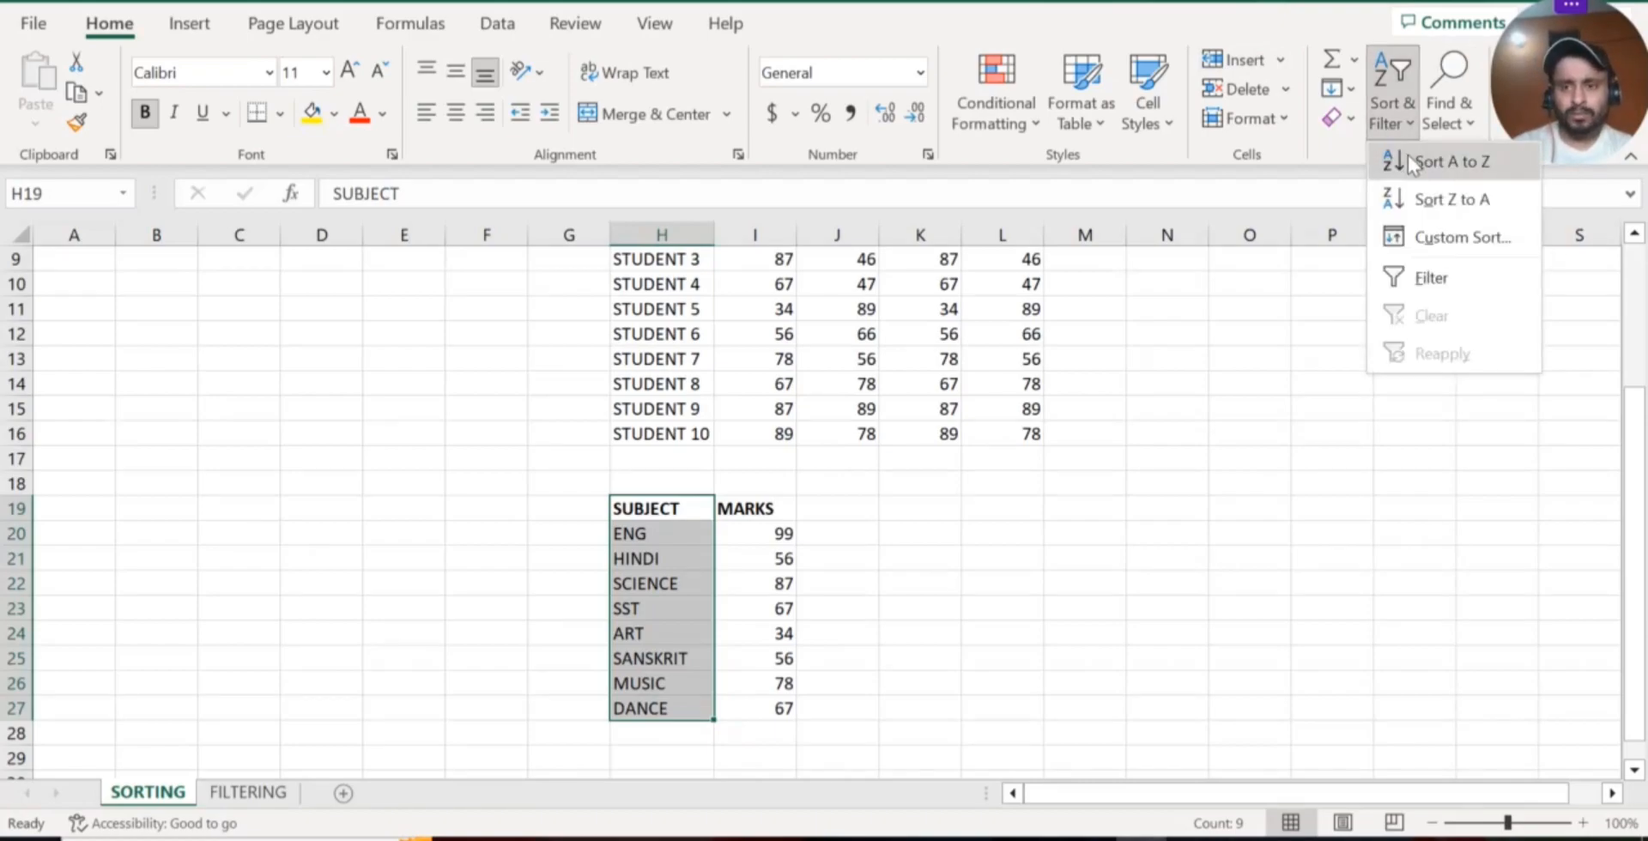
left_click(1408, 161)
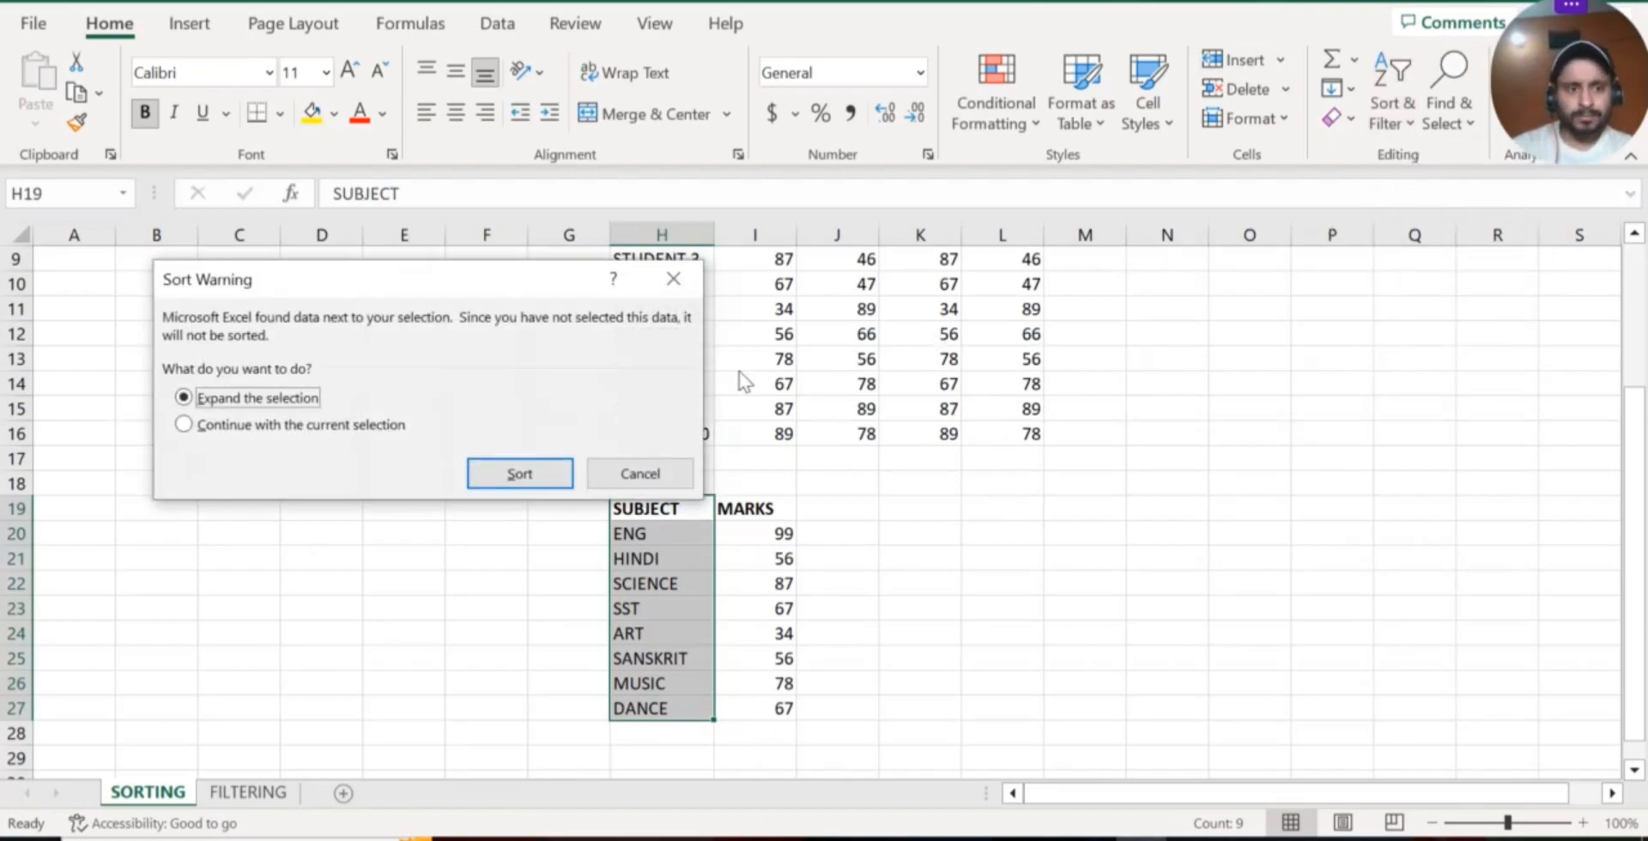
left_click(519, 474)
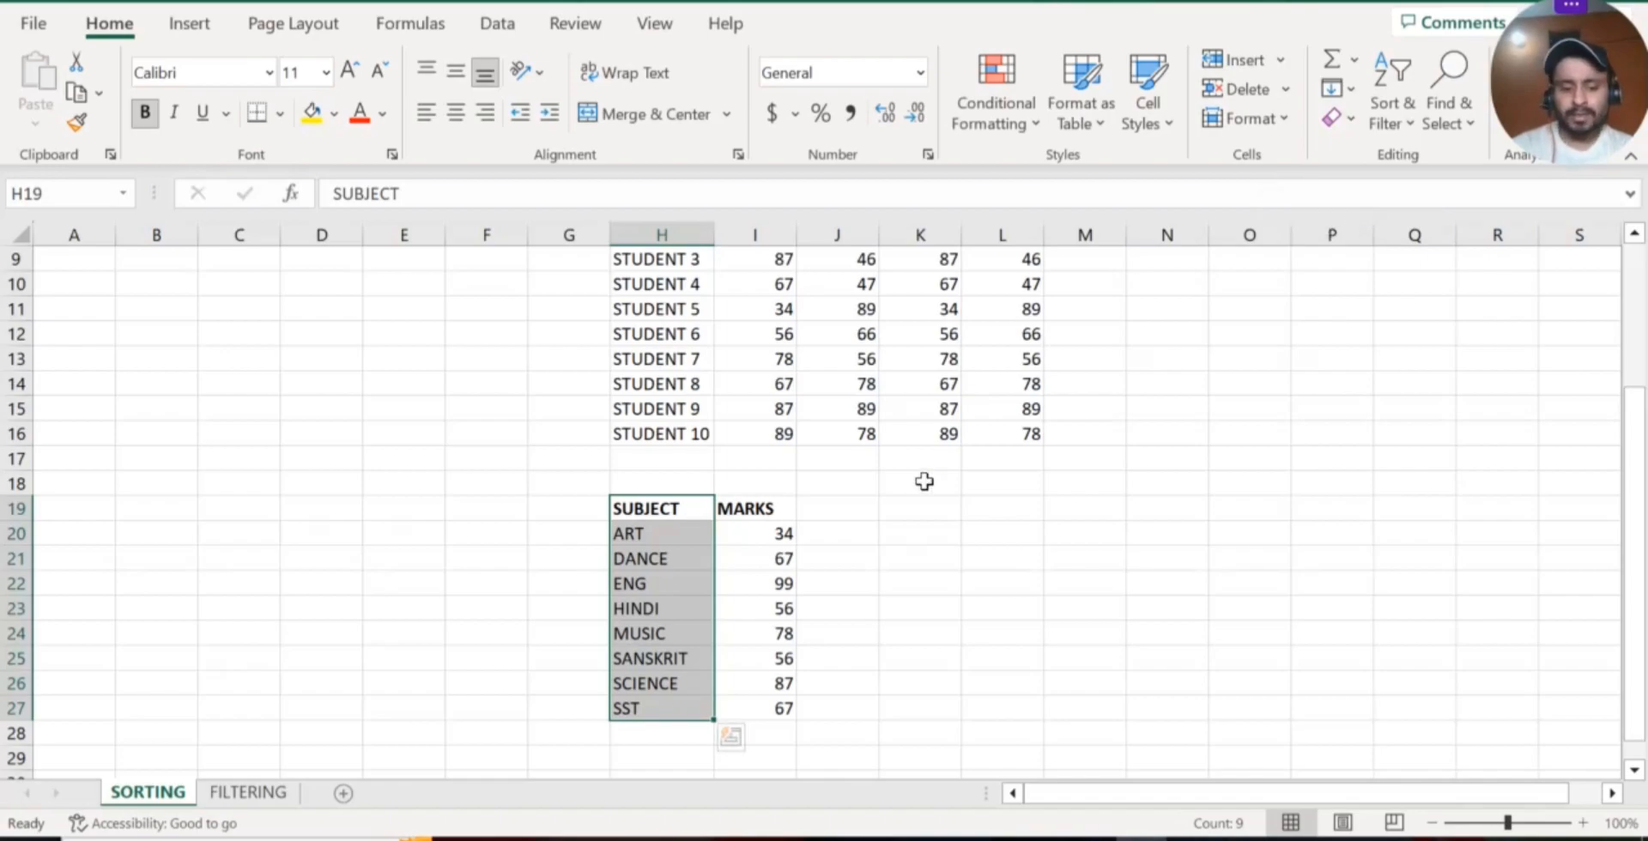
- Undo the A to Z sort and sort the SUBJECT table from Z to A, expanding the selection to the marks
key("ctrl+z")
left_click_drag(668, 509, 650, 697)
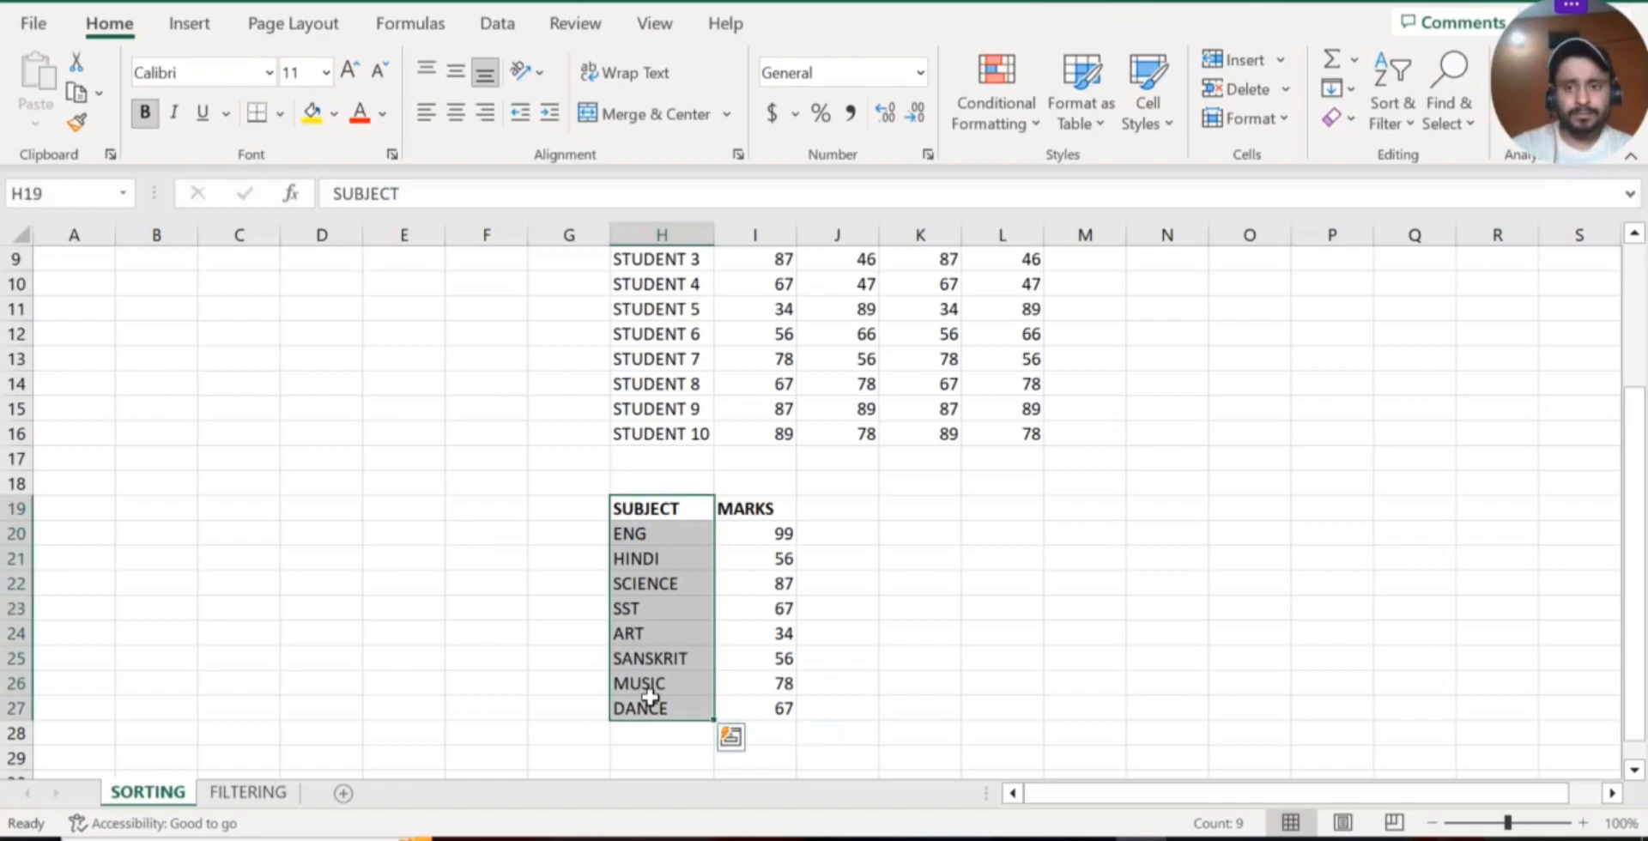
left_click(1401, 129)
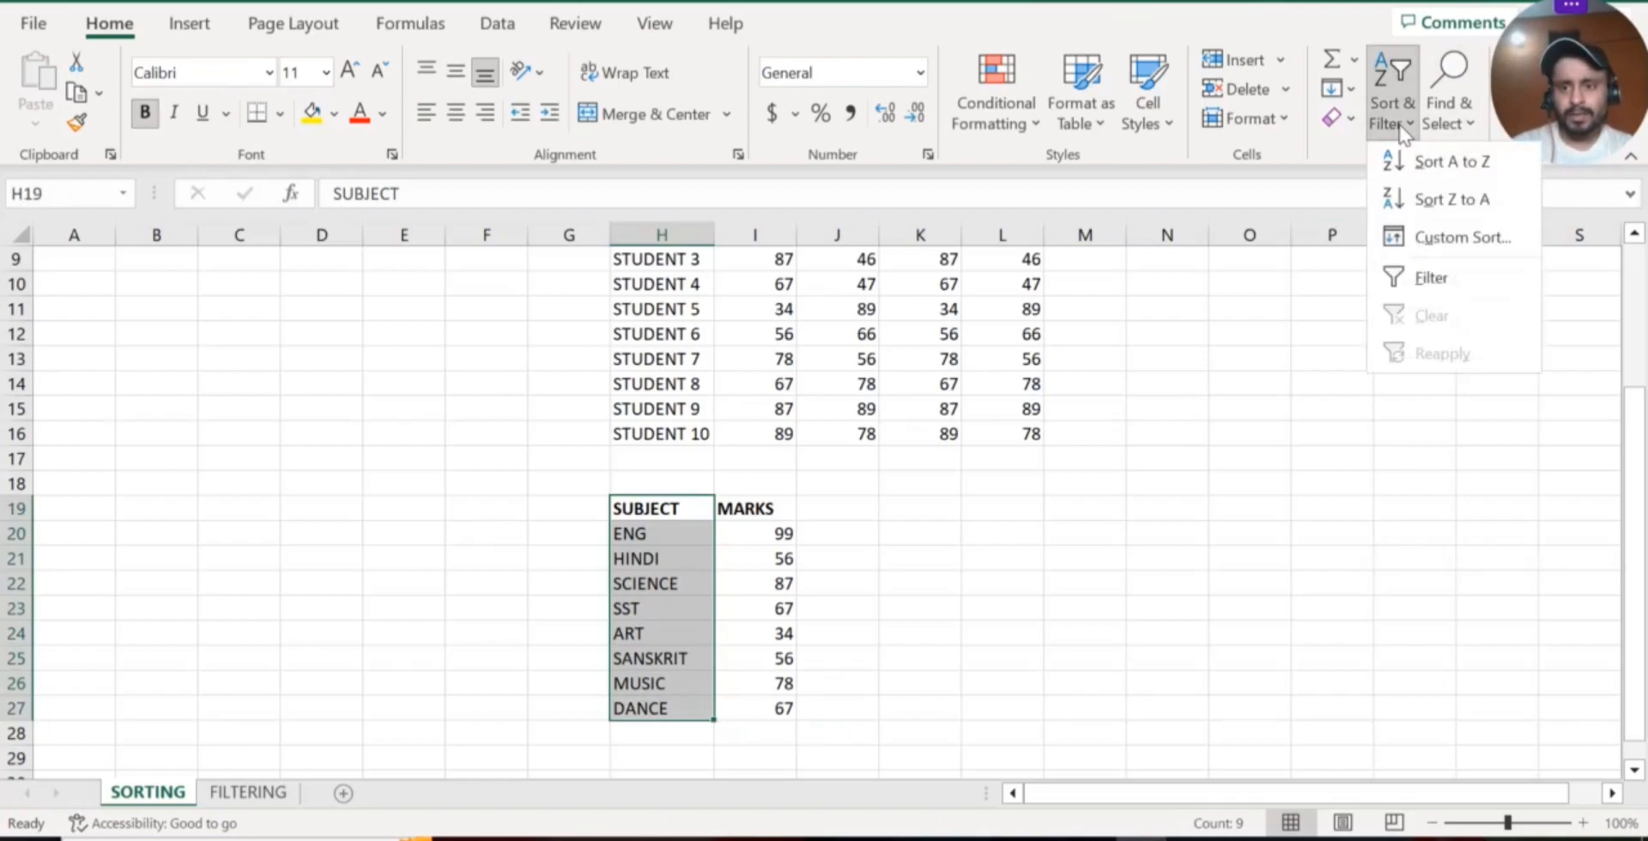
left_click(1408, 200)
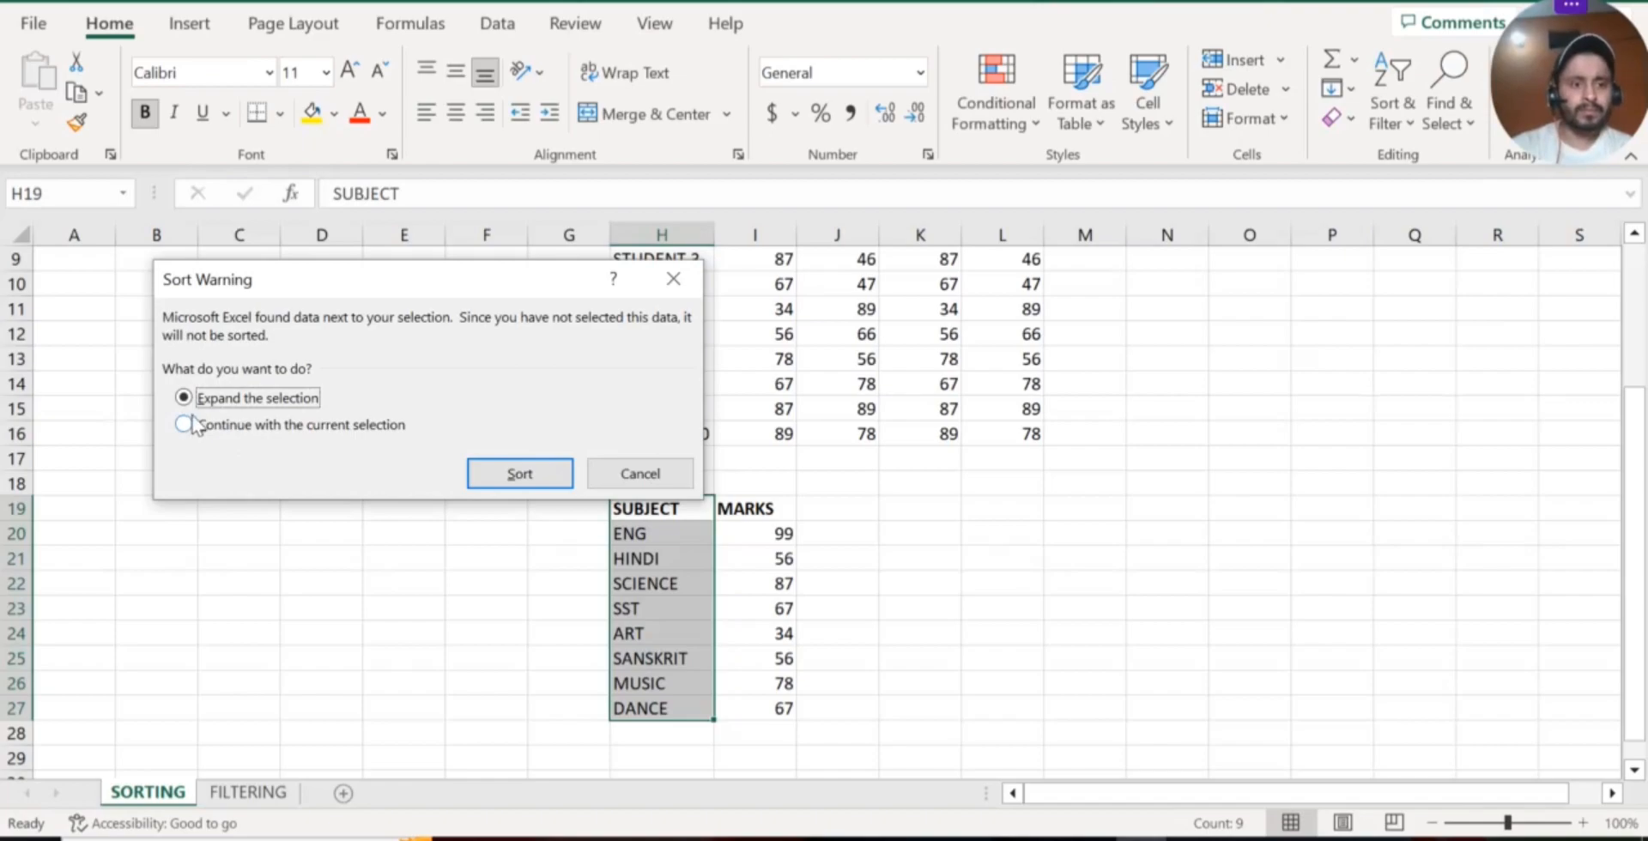
left_click(527, 472)
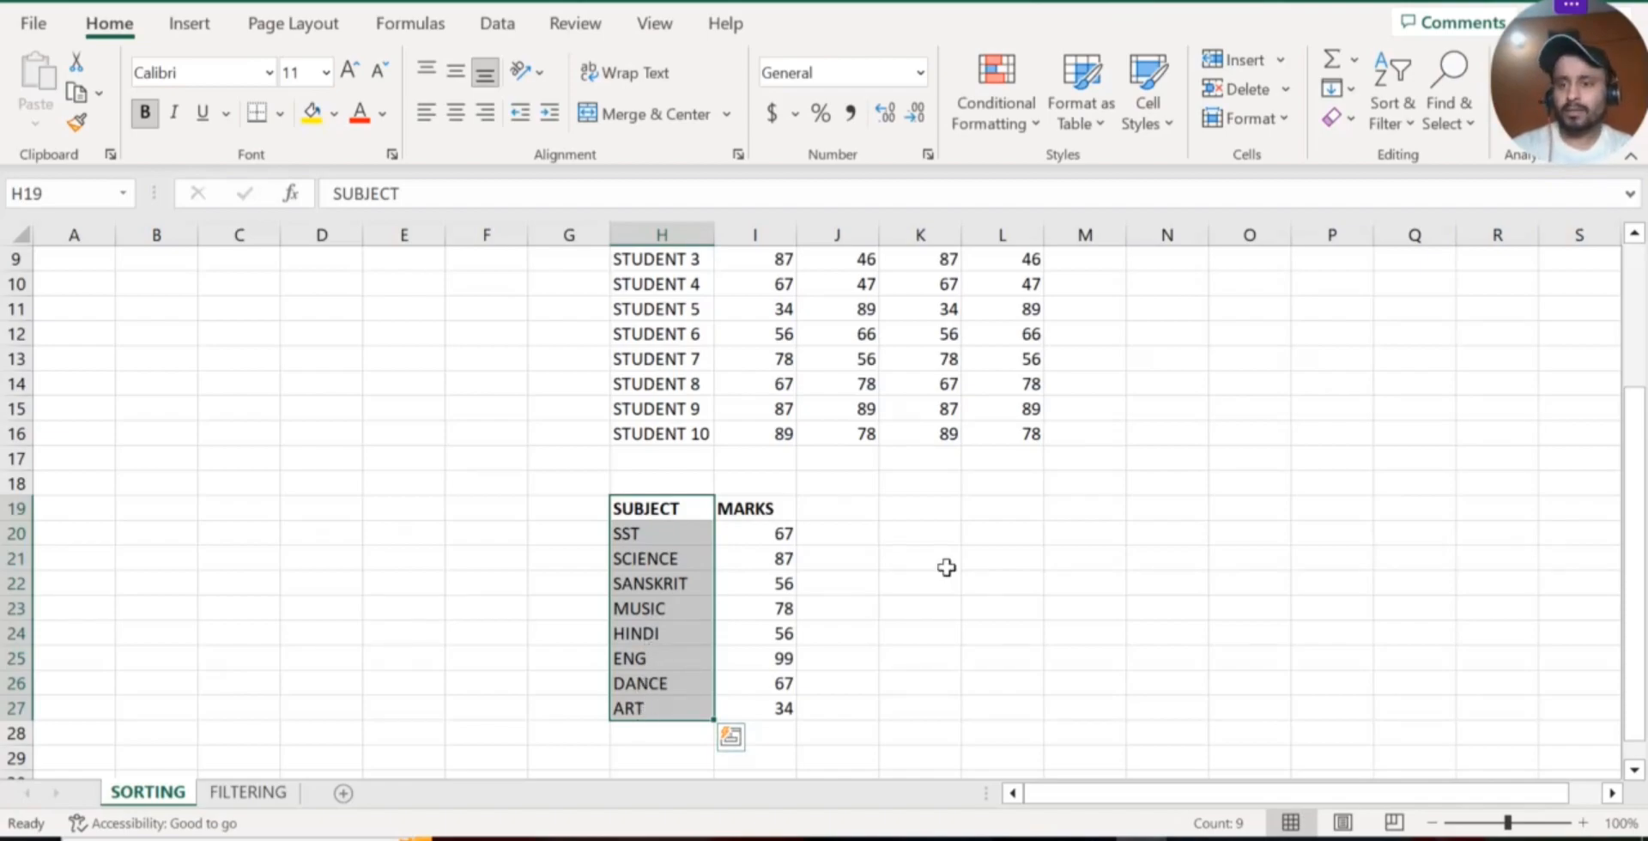
- Undo the Z to A sort of the SUBJECT table
left_click(1017, 507)
key("Up")
key("Up")
key("Up")
key("Up")
key("Up")
key("Up")
key("Up")
key("Up")
key("Up")
key("Up")
key("Up")
key("Up")
key("Up")
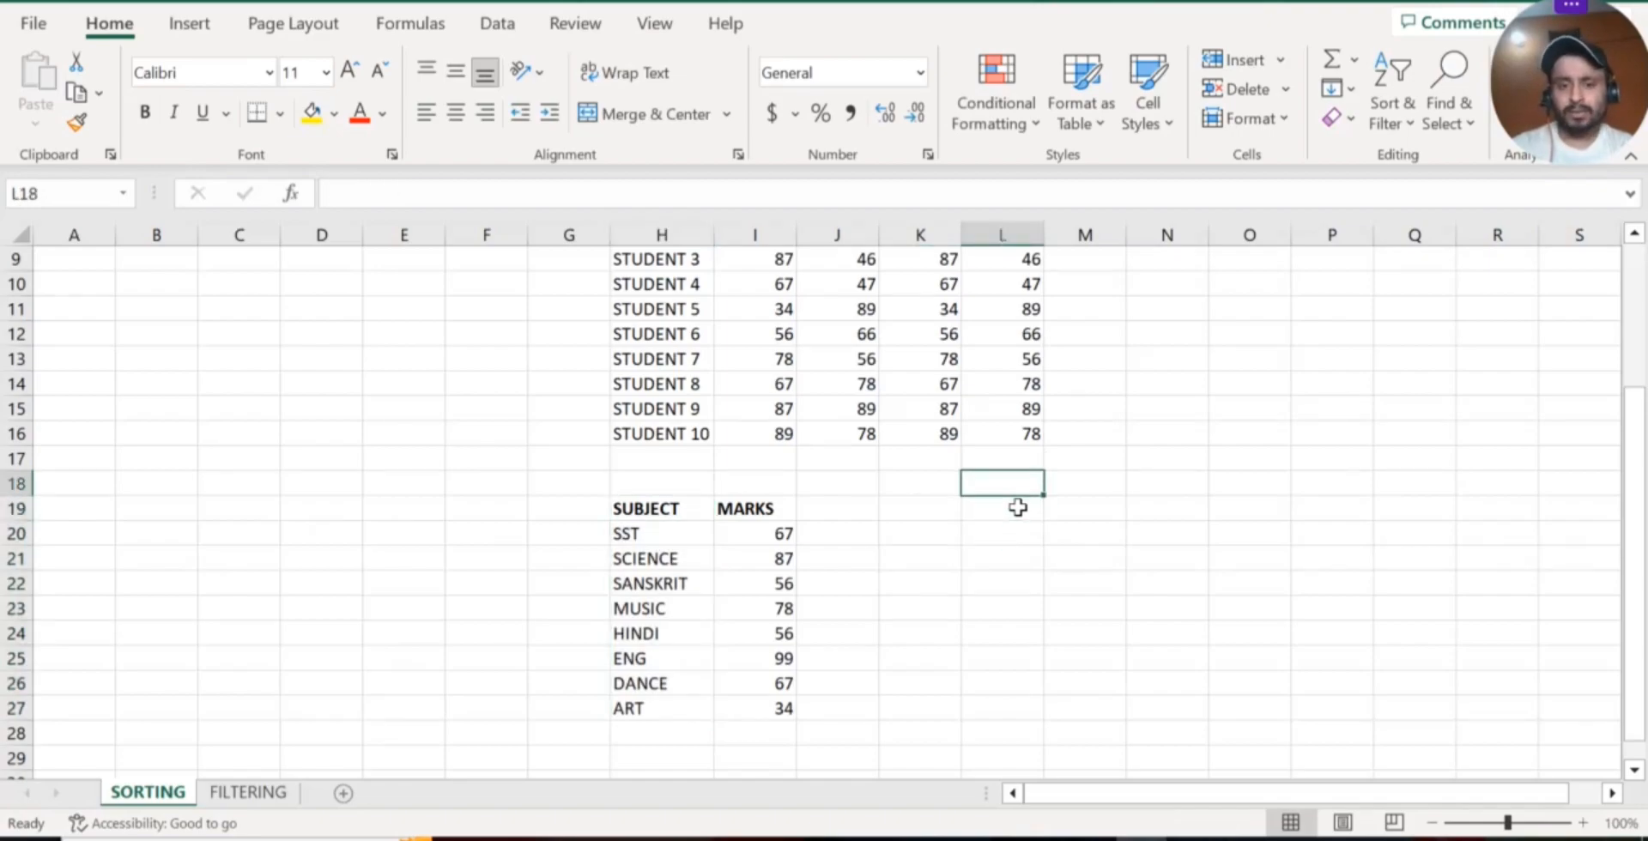
key("Up")
key("Up")
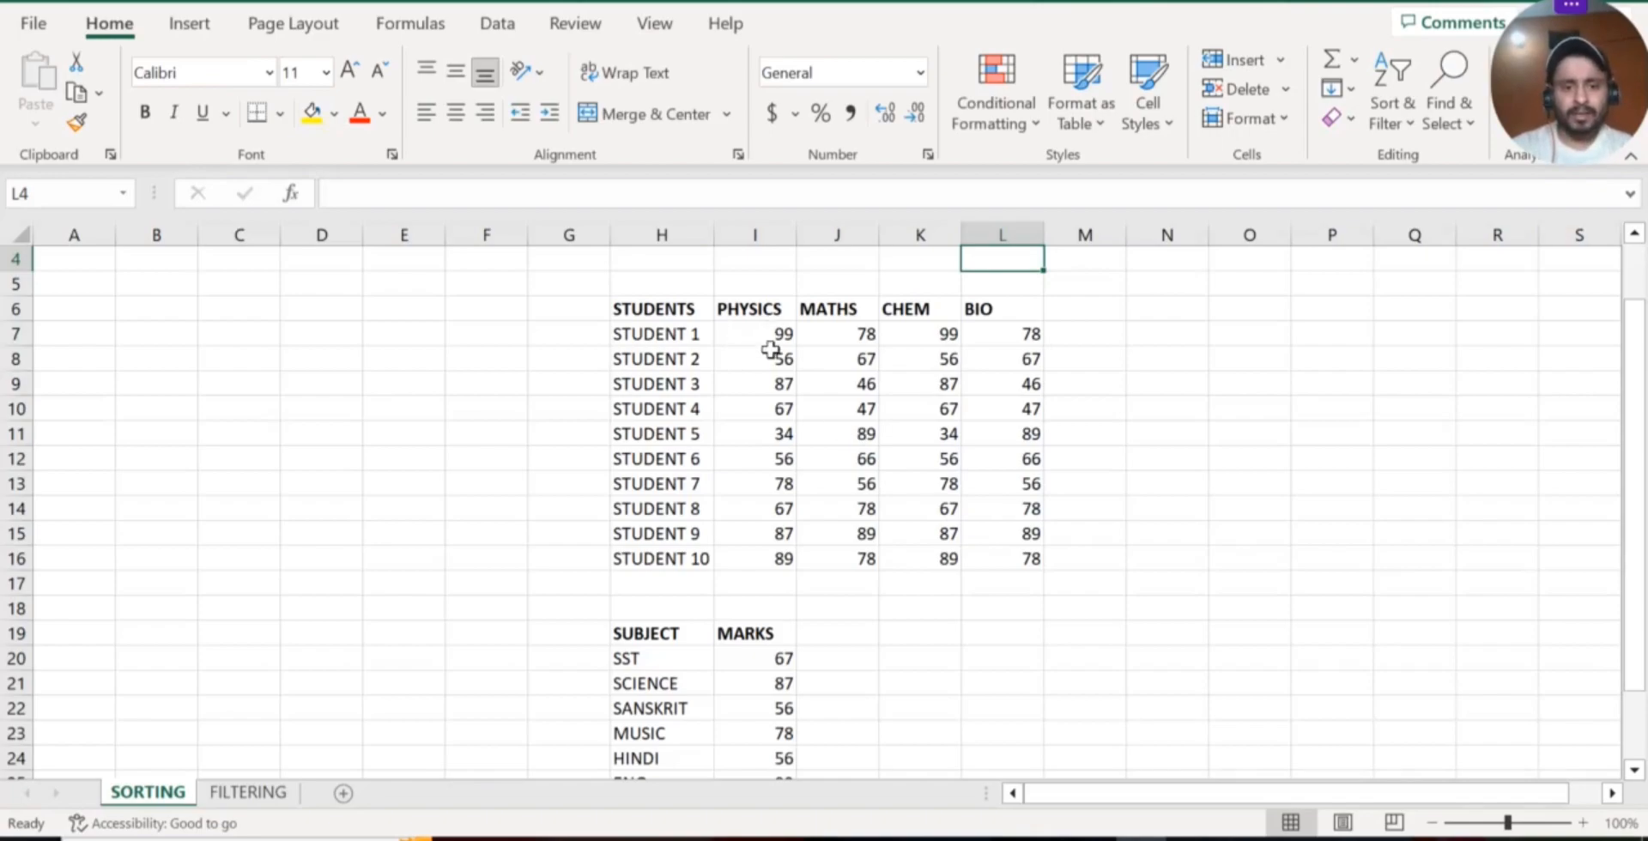
key("ctrl+z")
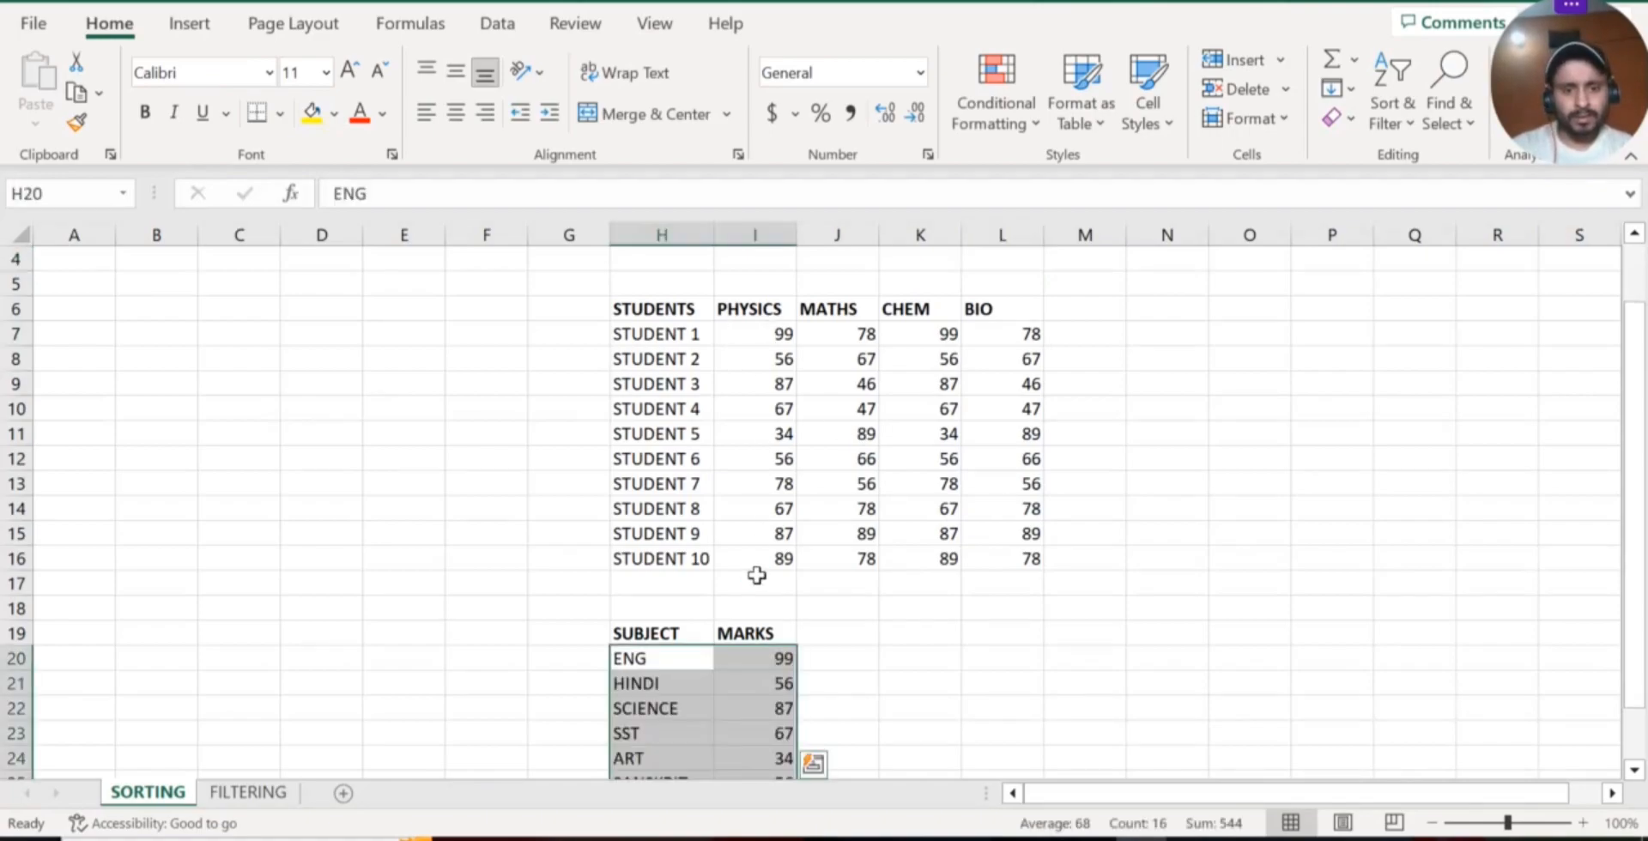
left_click(874, 583)
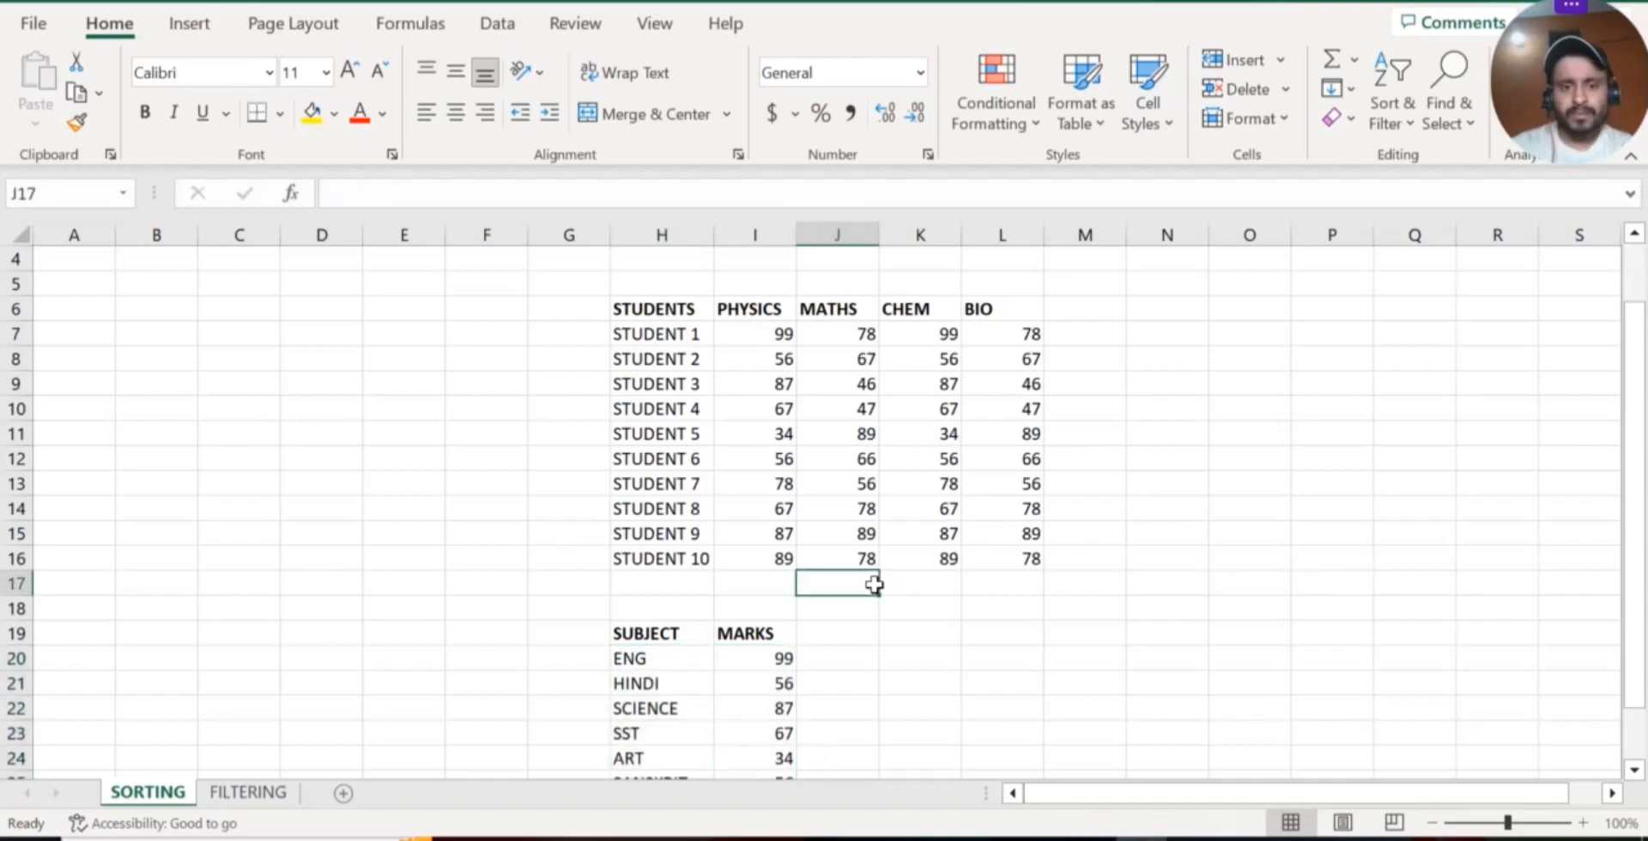
- Start a custom sort of the PHYSICS to BIO marks, headers included, with PHYSICS as the first sort key
left_click(762, 312)
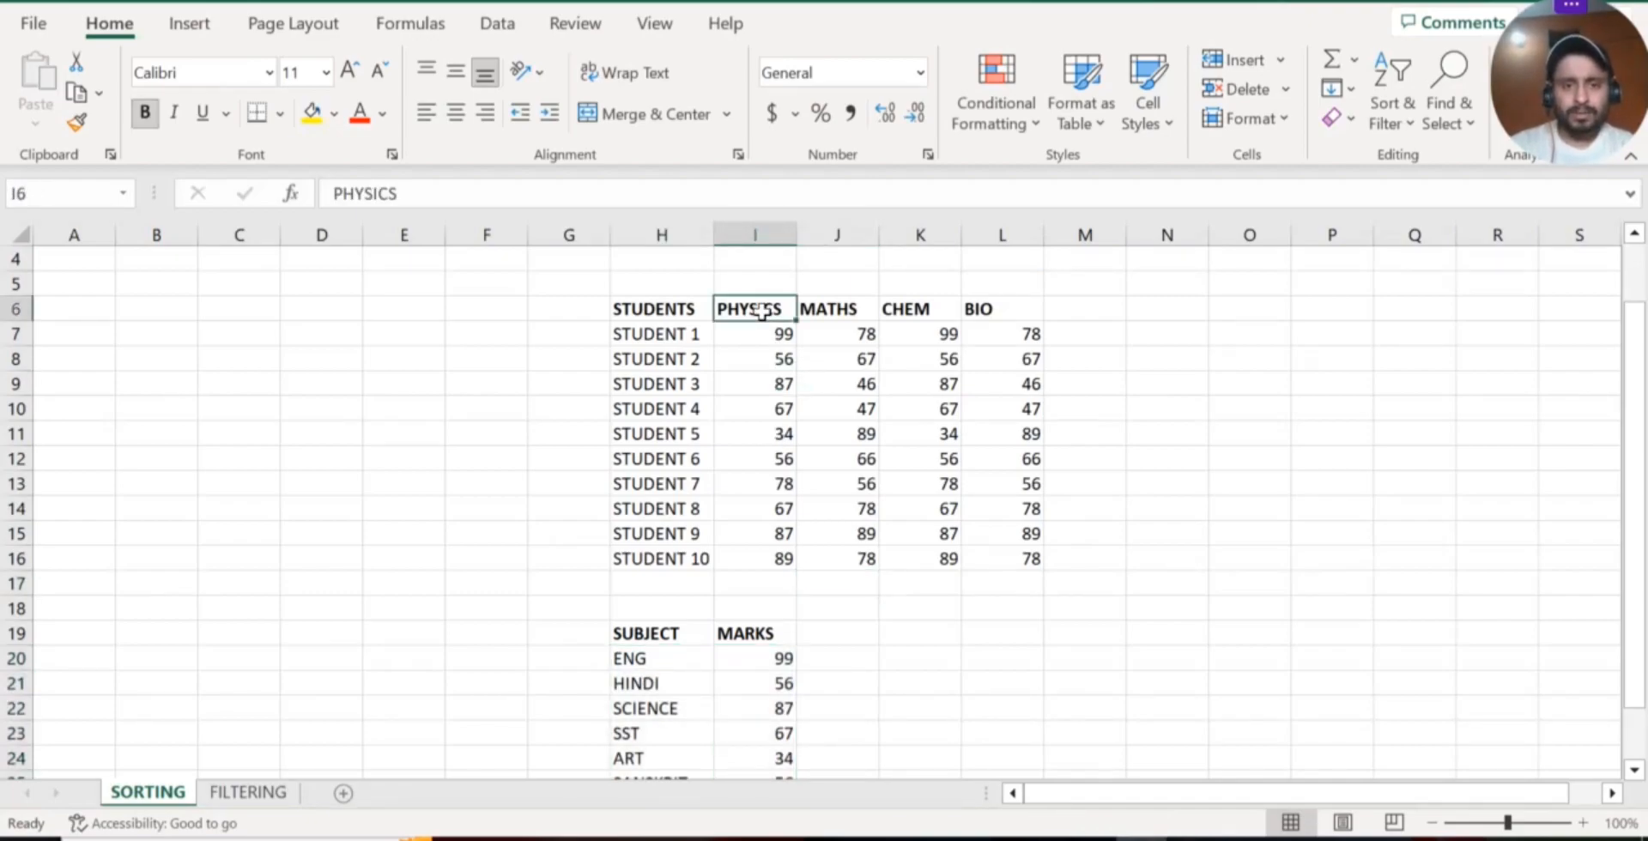
left_click_drag(761, 312, 1012, 562)
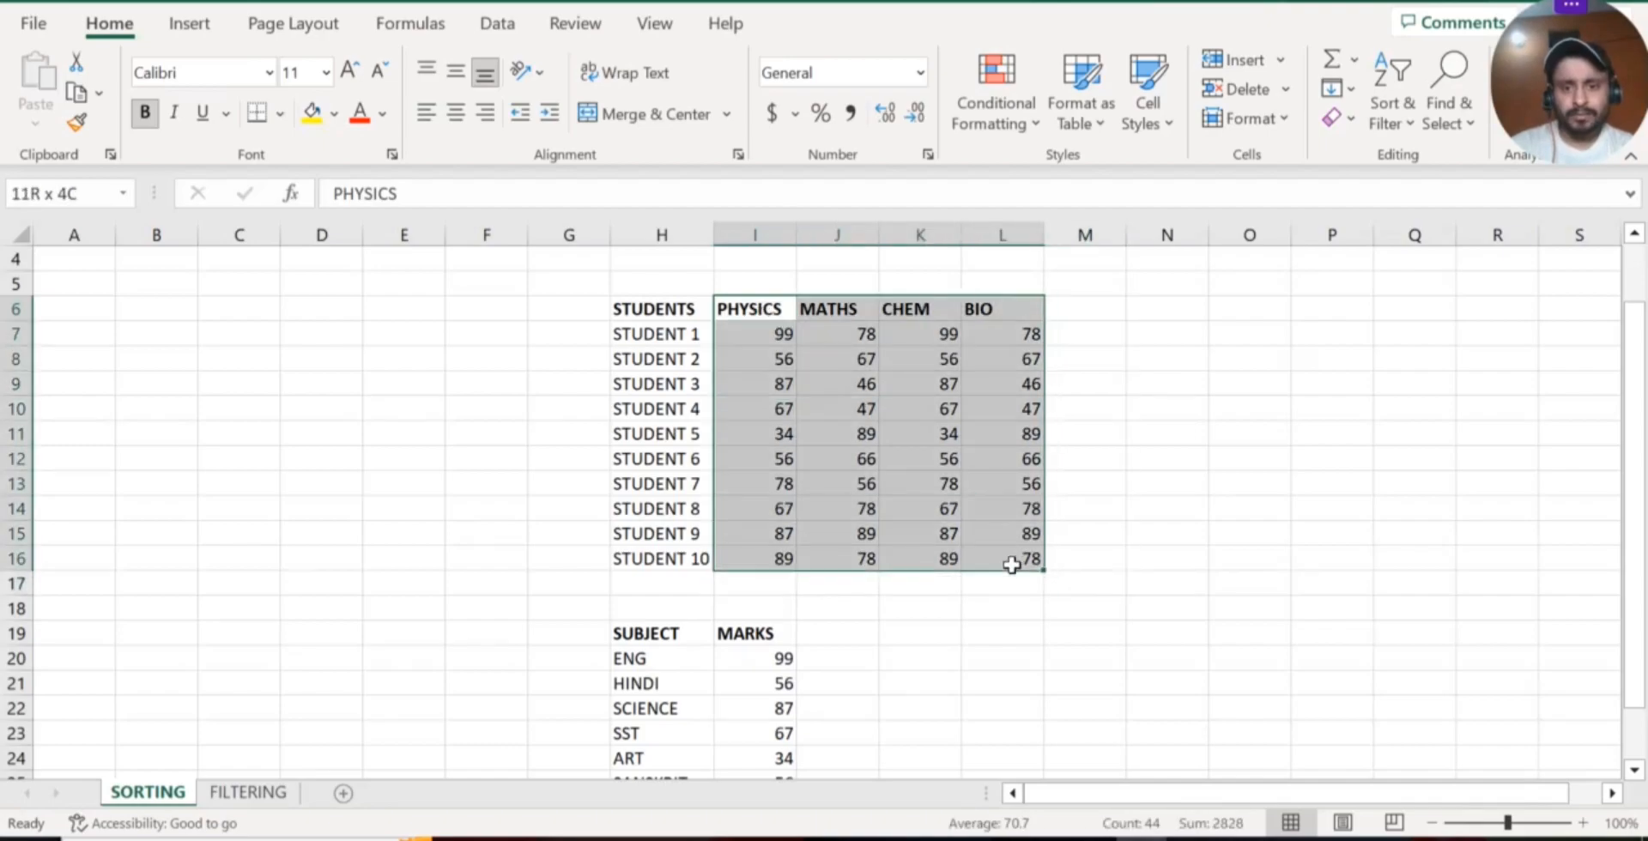
left_click(1392, 117)
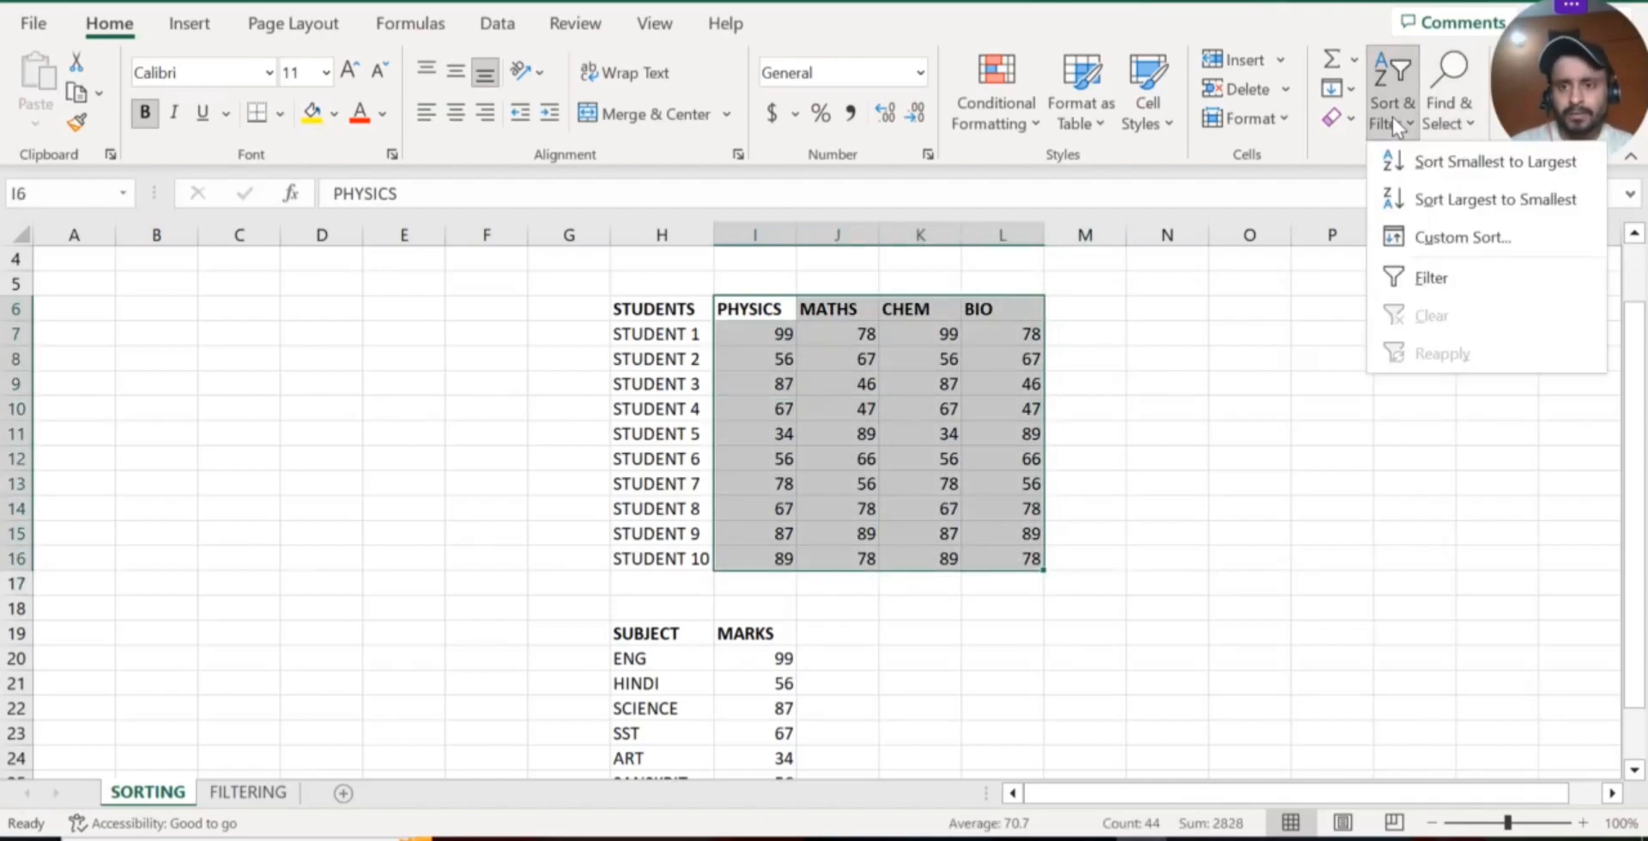
left_click(1418, 242)
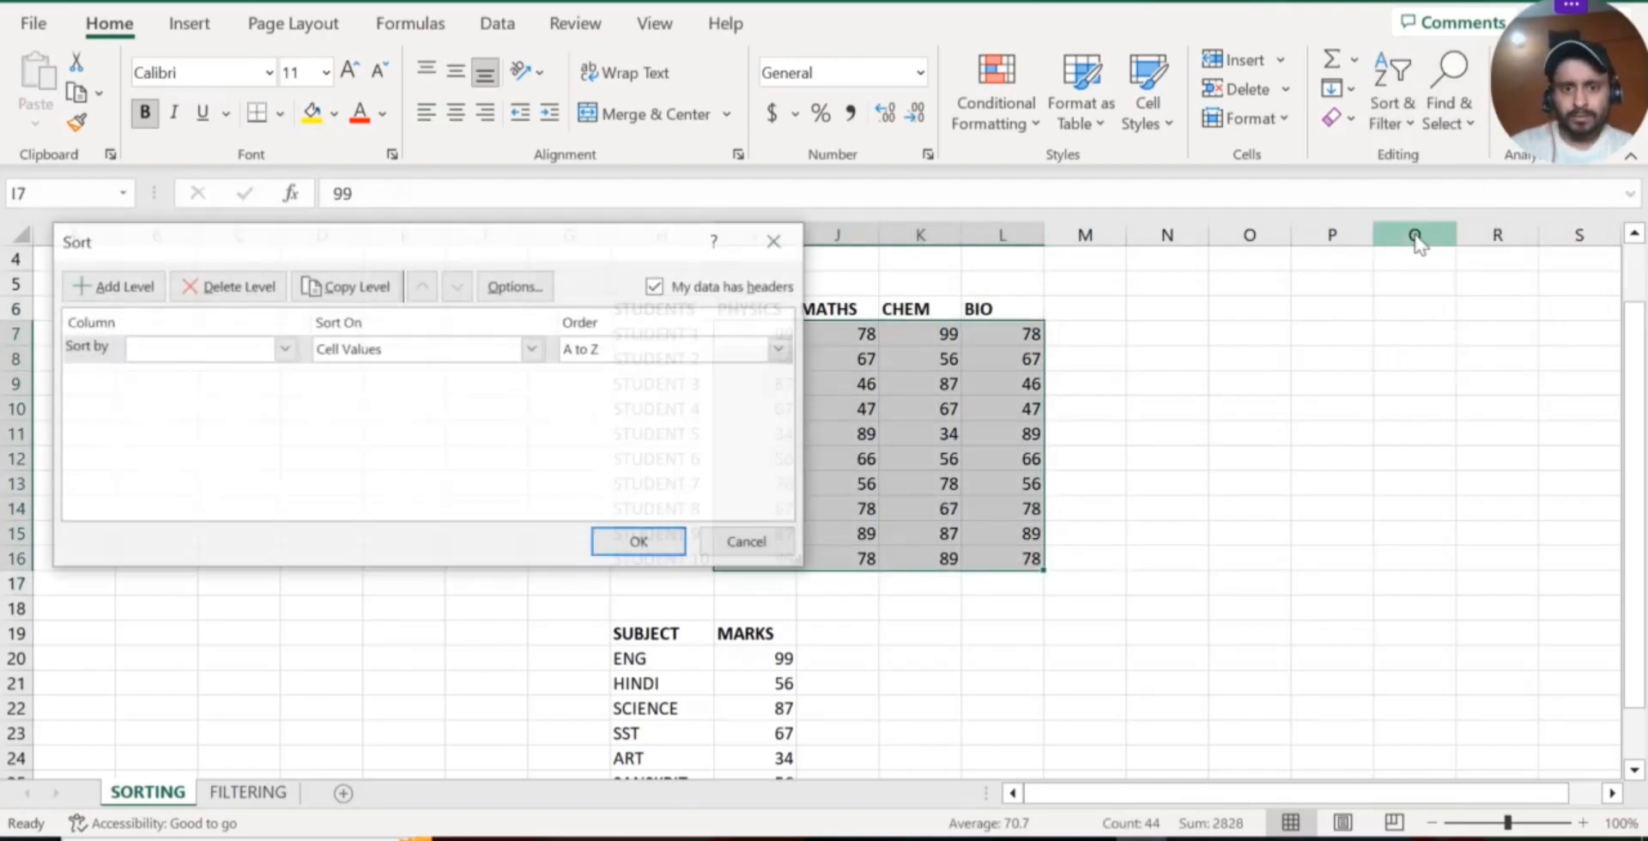
left_click(284, 349)
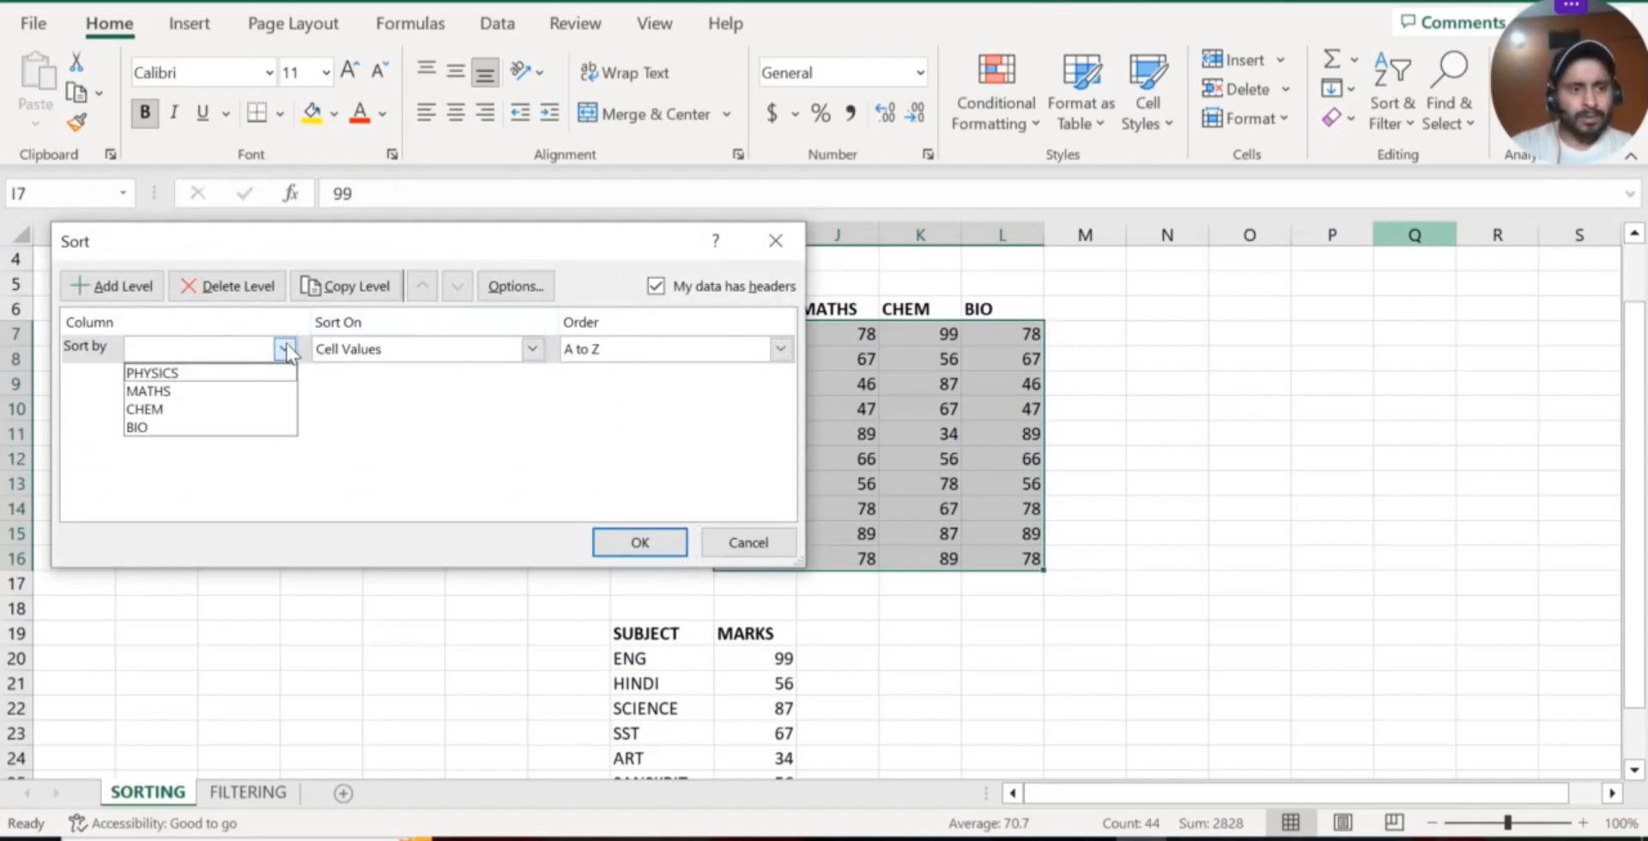
left_click(226, 374)
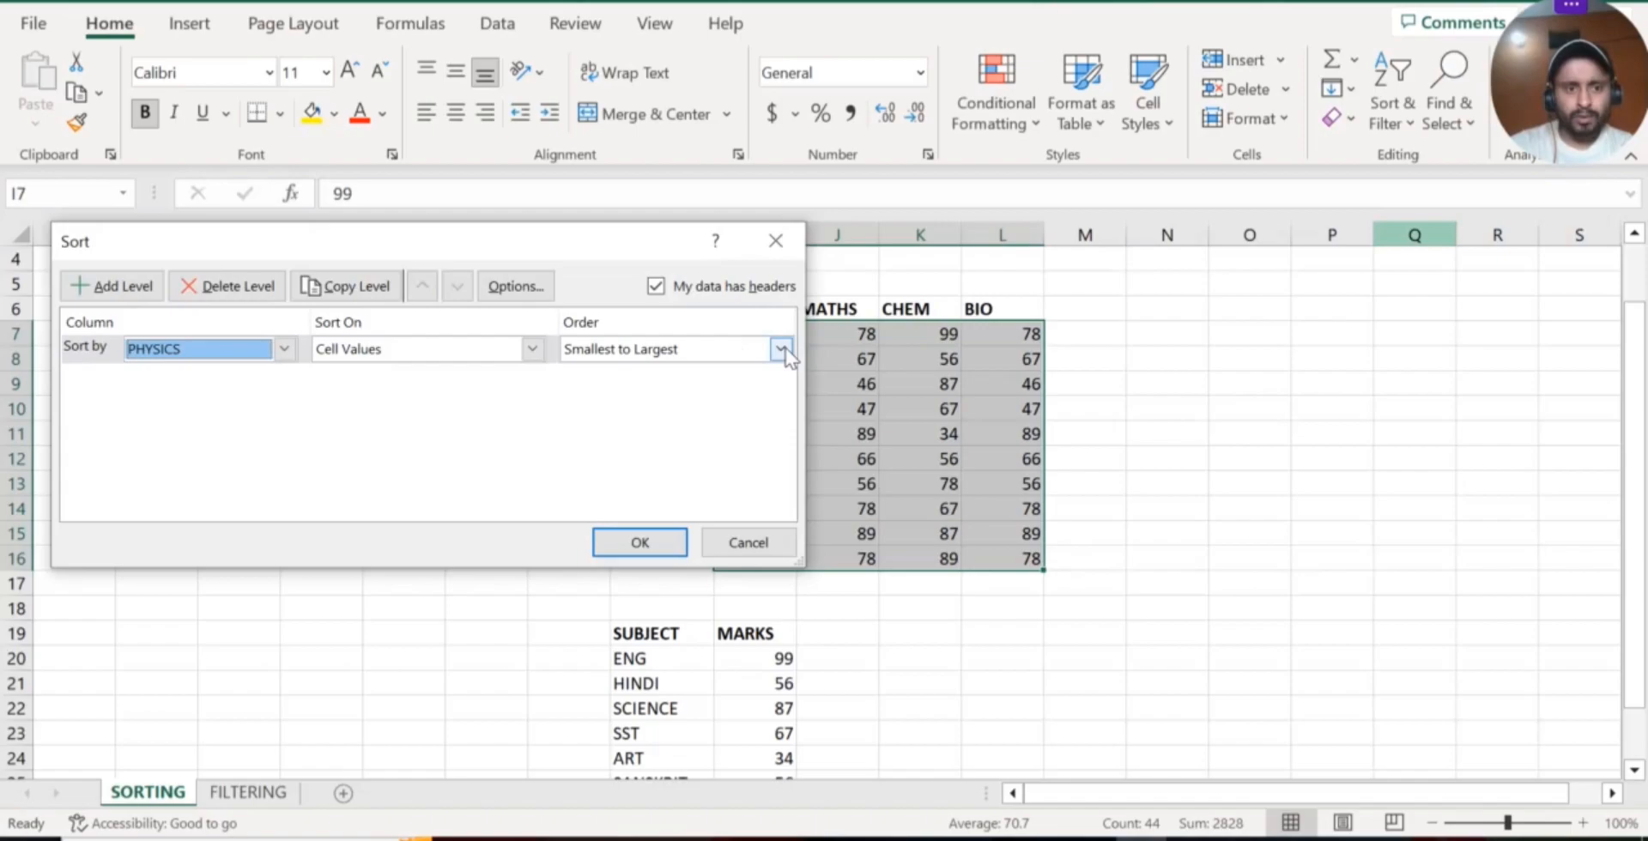
- Add CHEM as the second sort level, ordered smallest to largest, and apply the custom sort
left_click(120, 287)
left_click(282, 377)
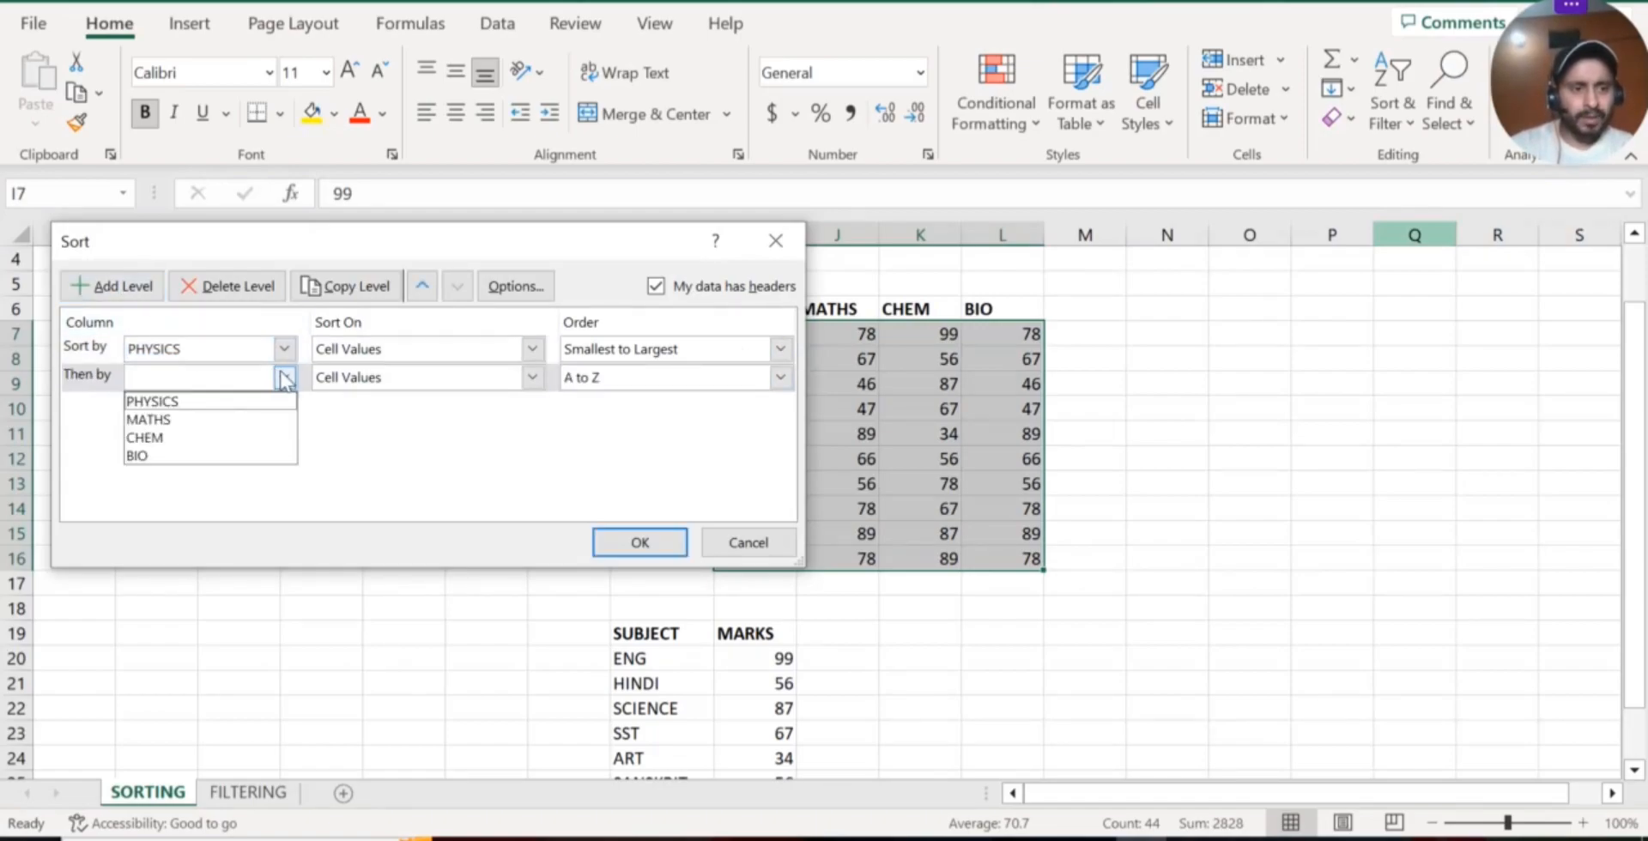
left_click(204, 438)
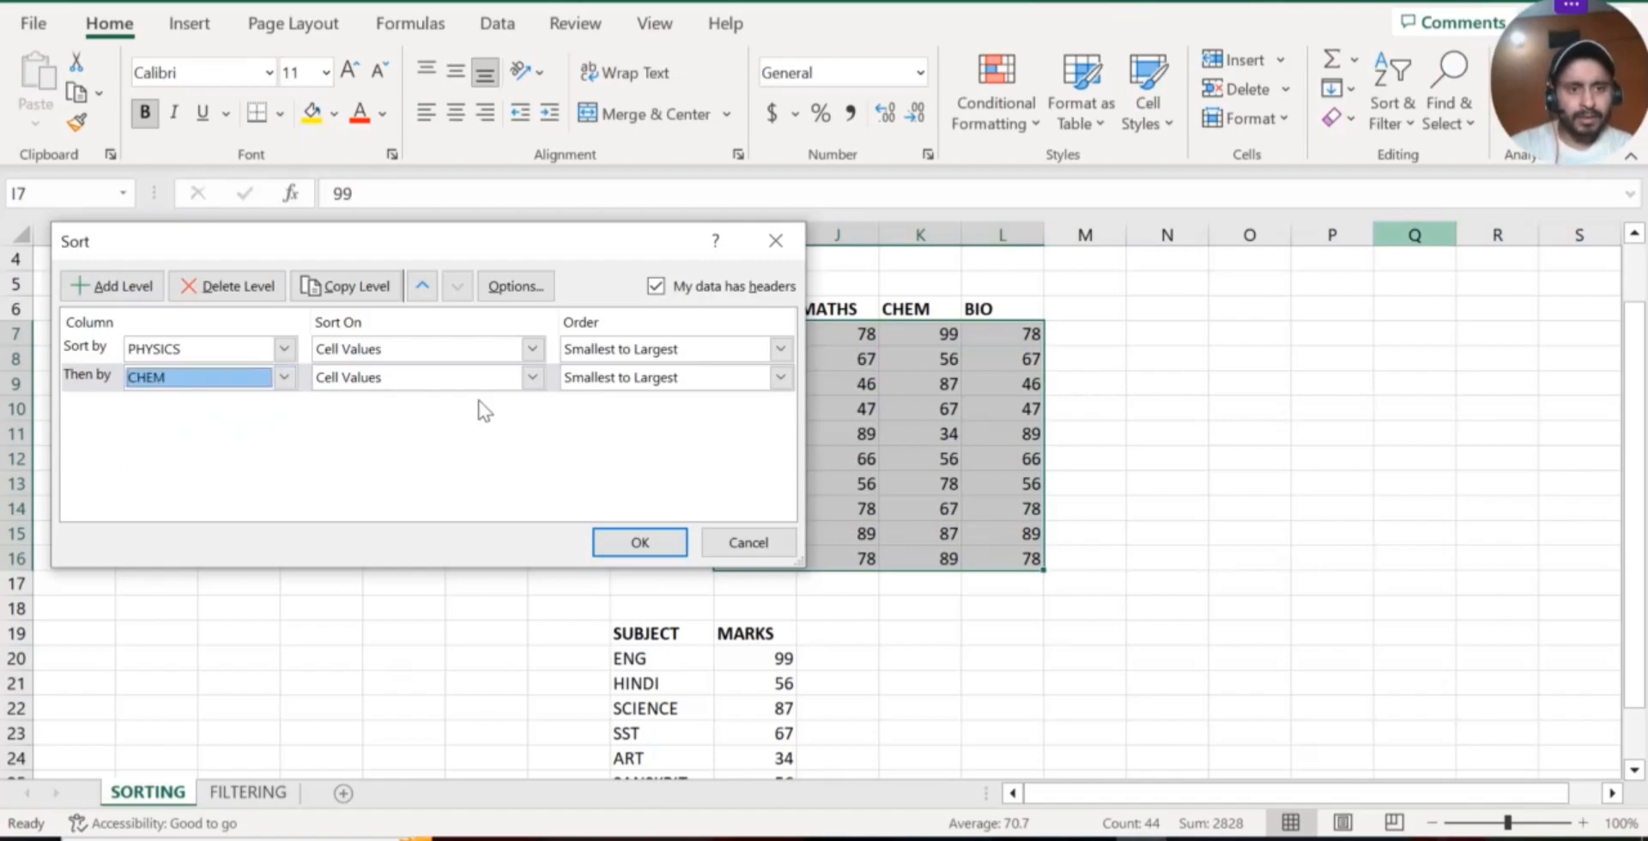
left_click(644, 543)
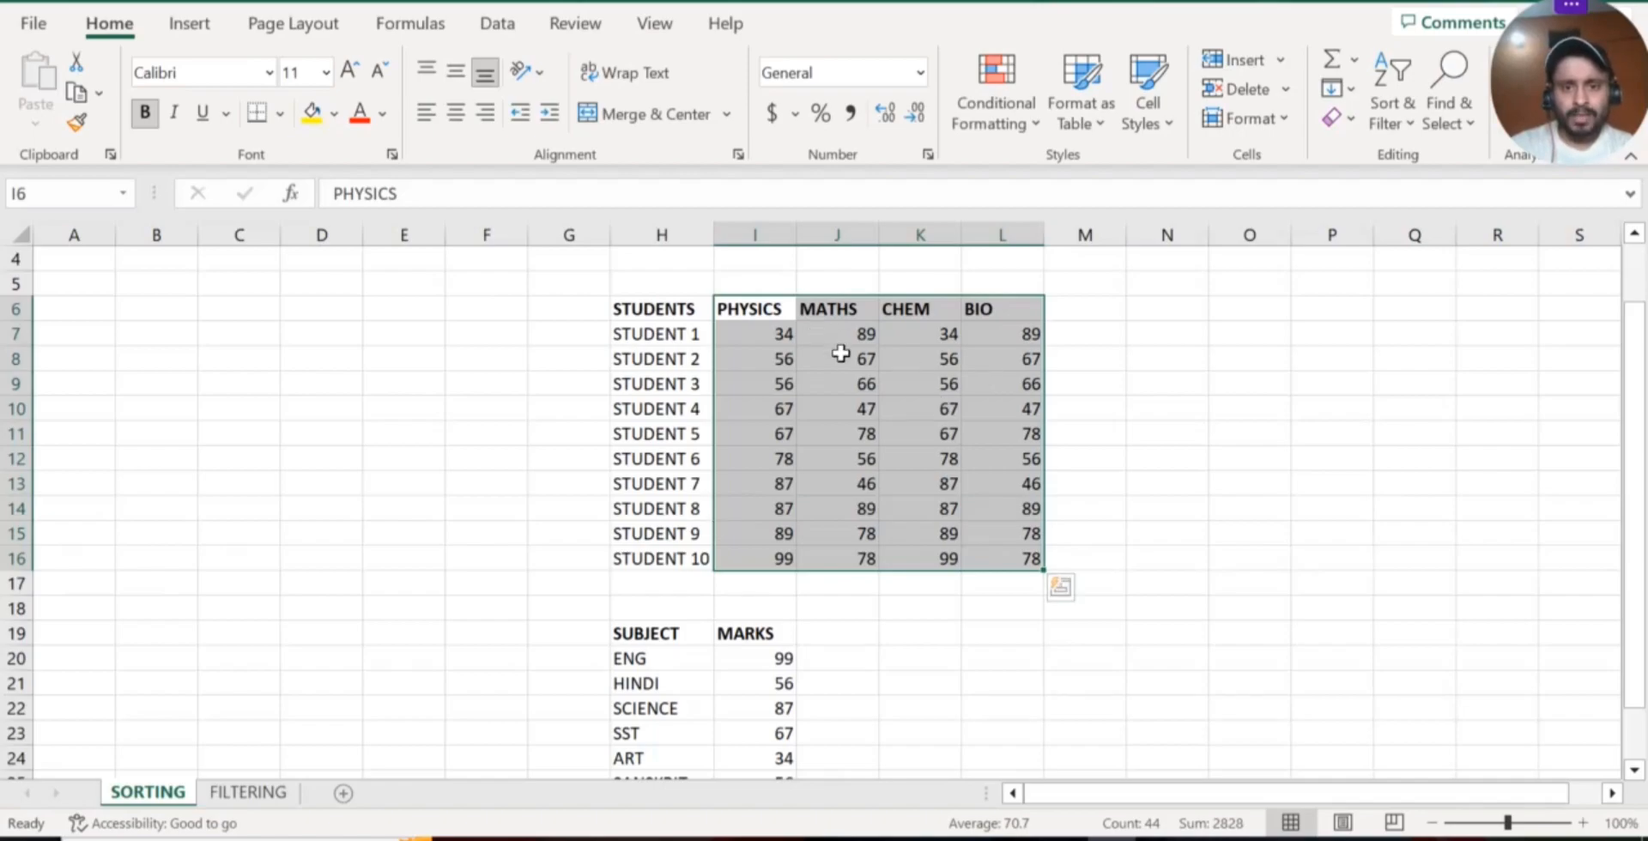
left_click(770, 333)
left_click(903, 324)
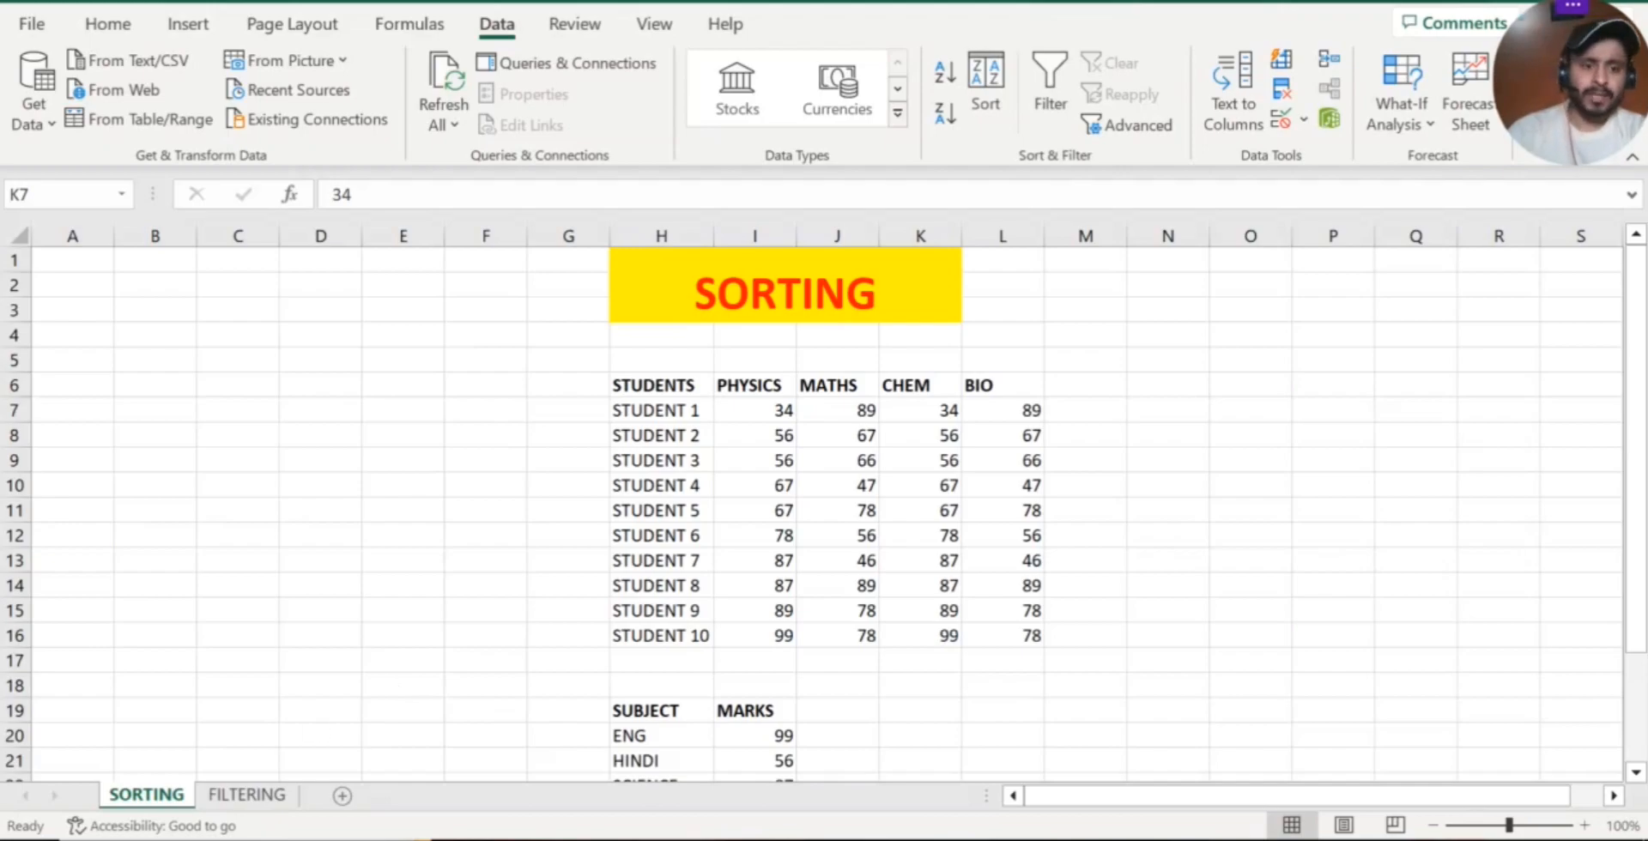
- Switch to the FILTERING sheet and turn on filters for the whole table, from STUDENTS to BIO GRADE
left_click(257, 794)
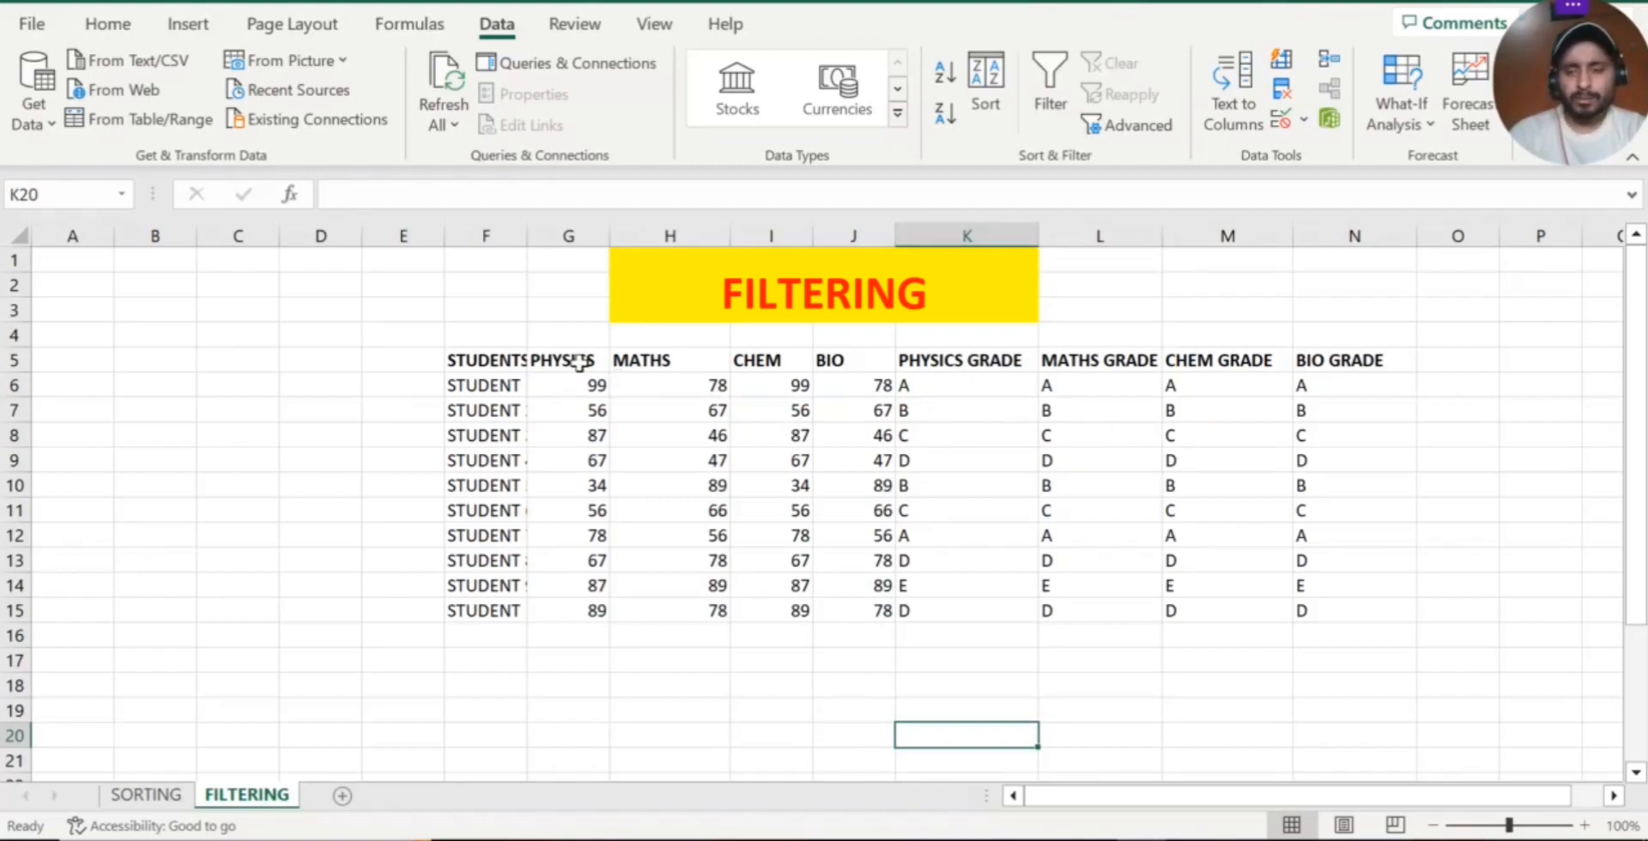
left_click_drag(481, 357, 1296, 601)
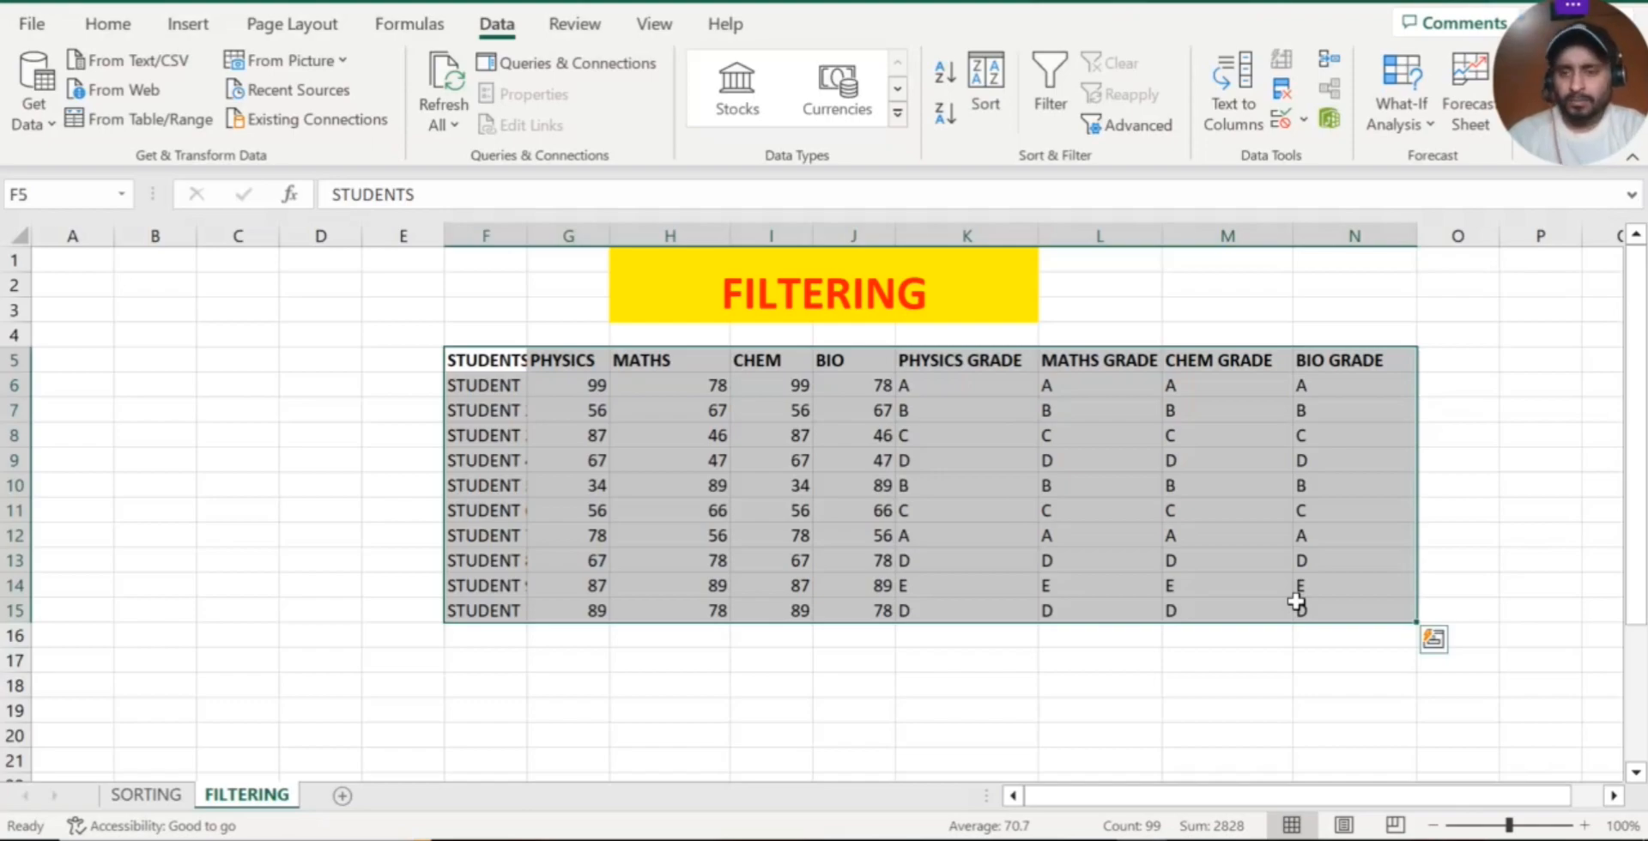
key("alt")
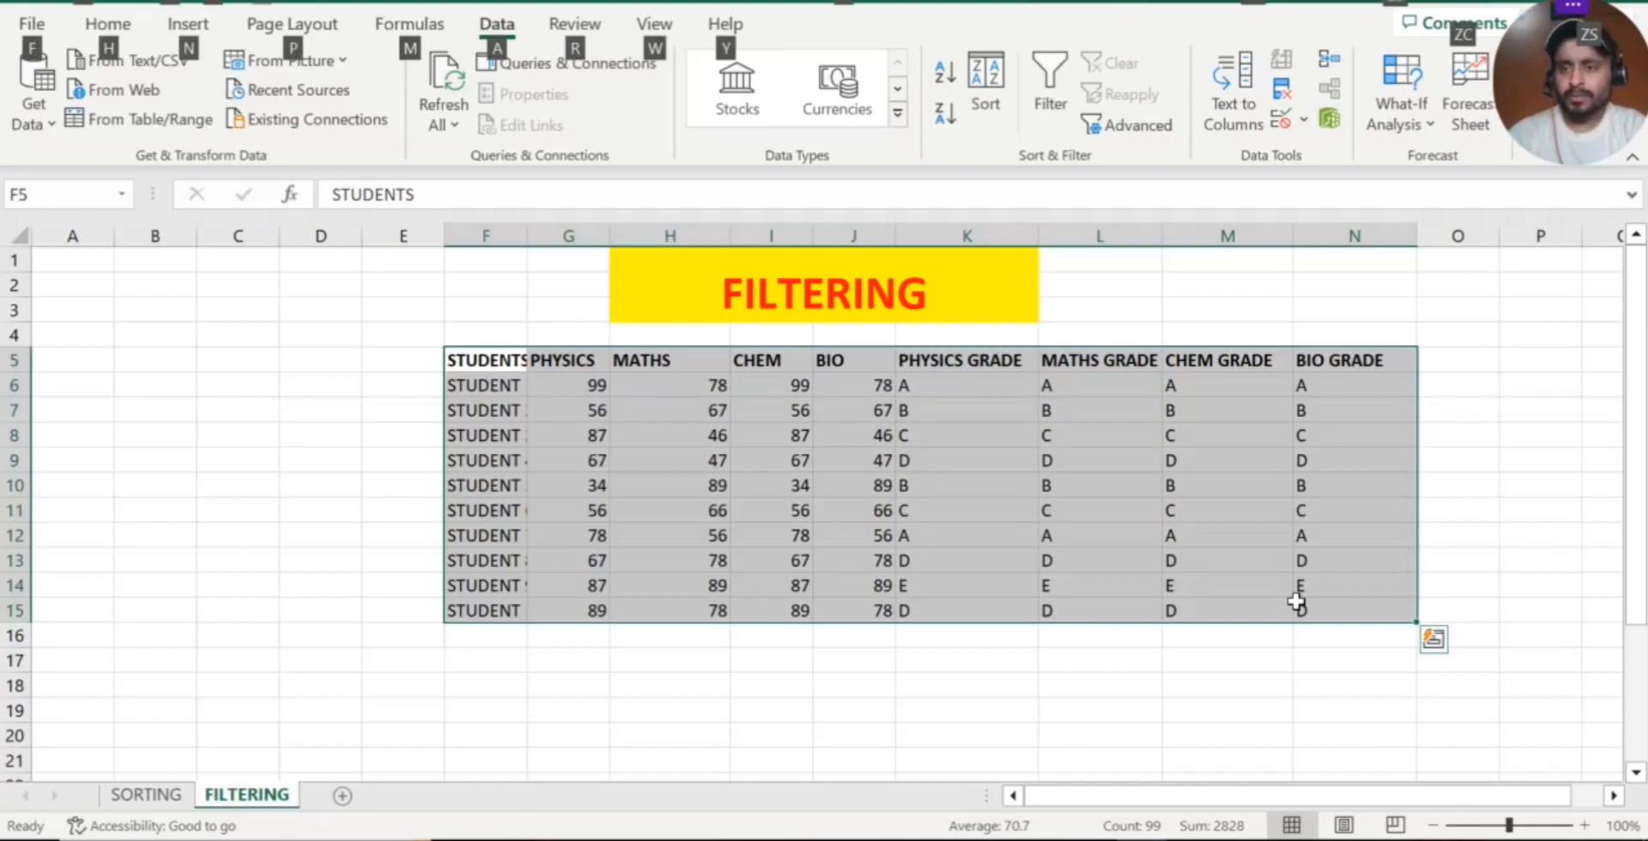
key("a")
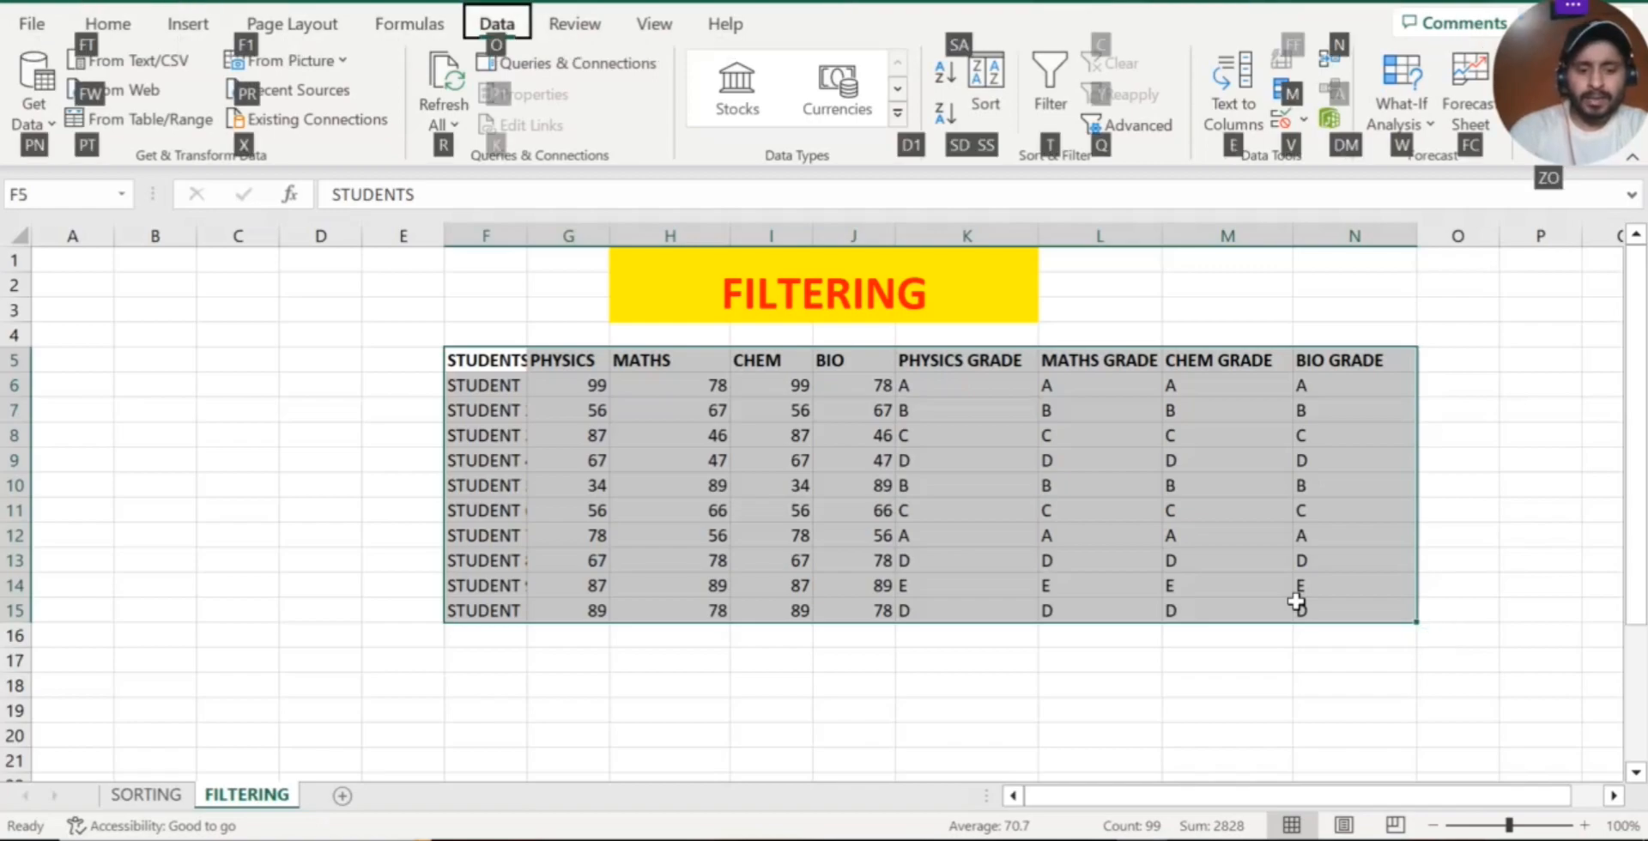
key("t")
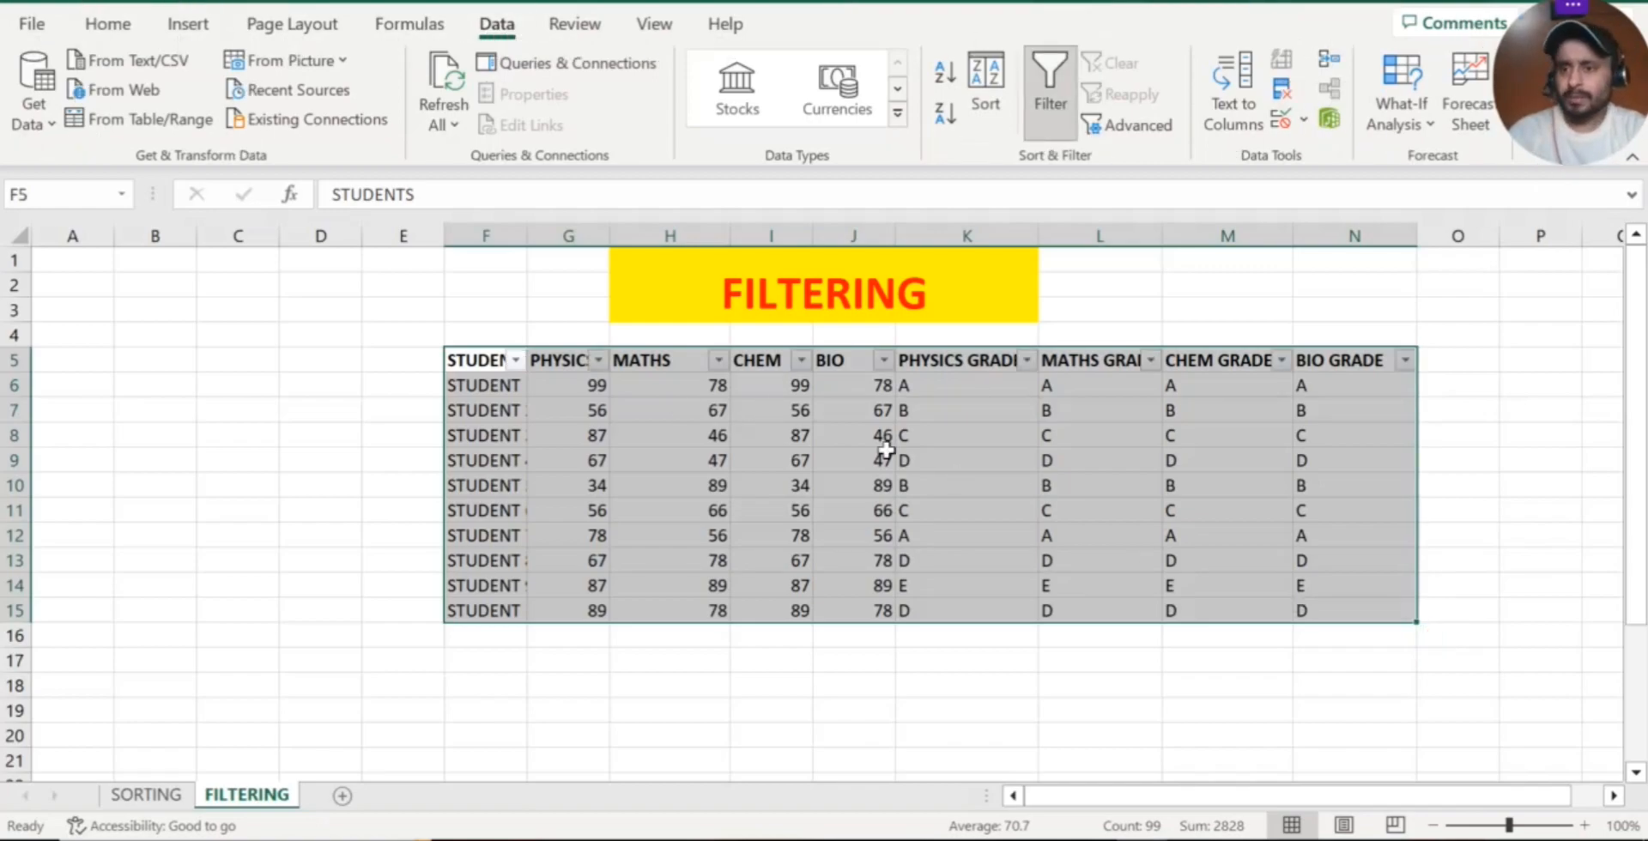
left_click(647, 413)
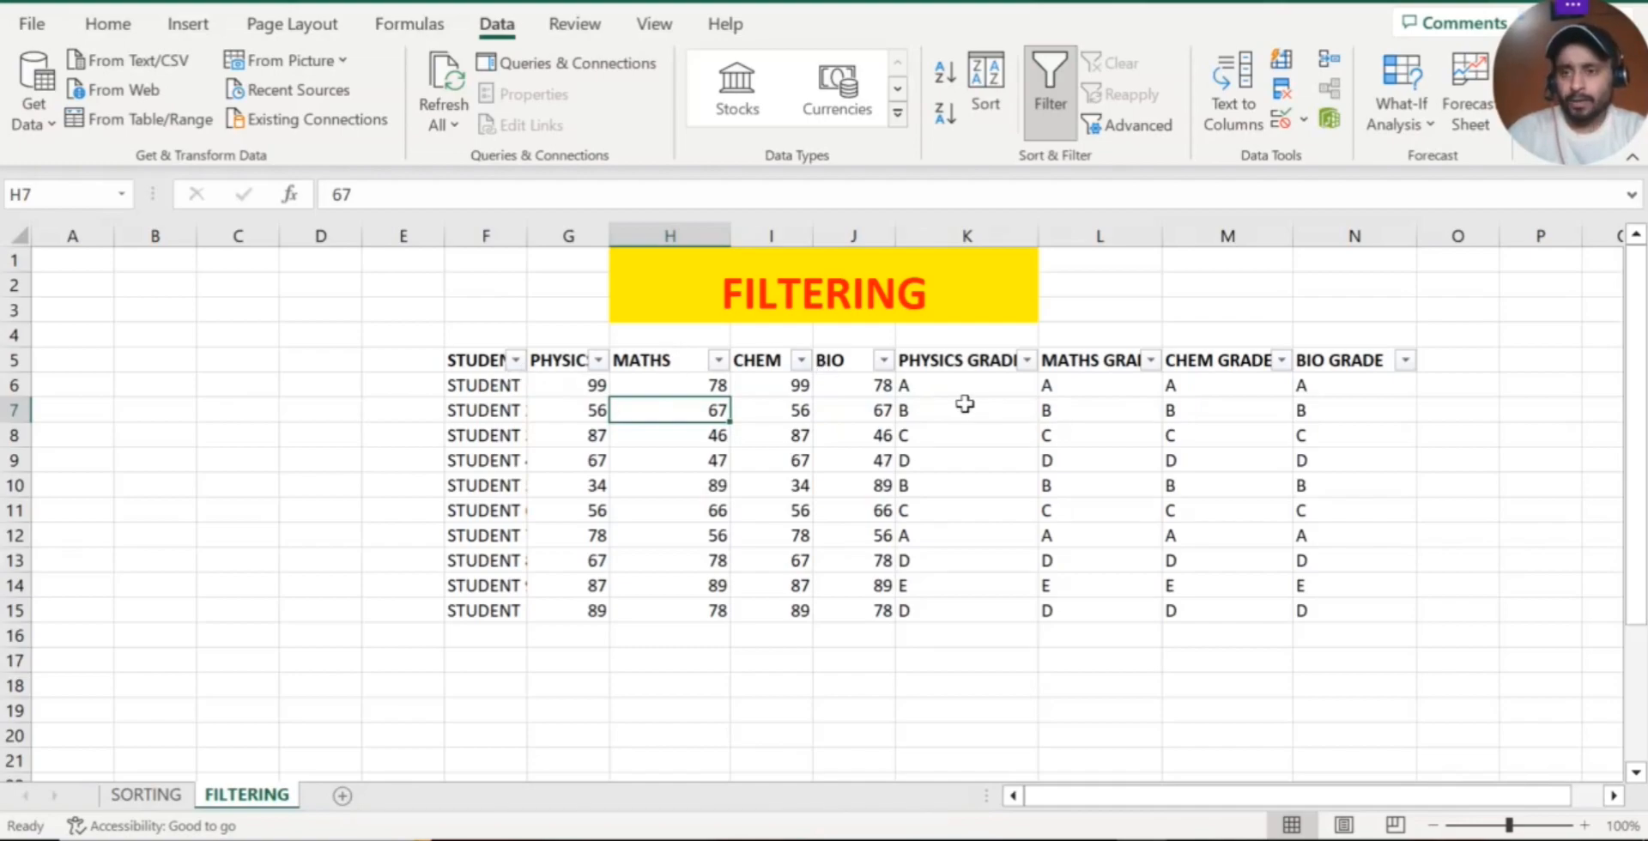
- Filter the PHYSICS column to show only the marks 34 and 56, and undo the filter
left_click(599, 360)
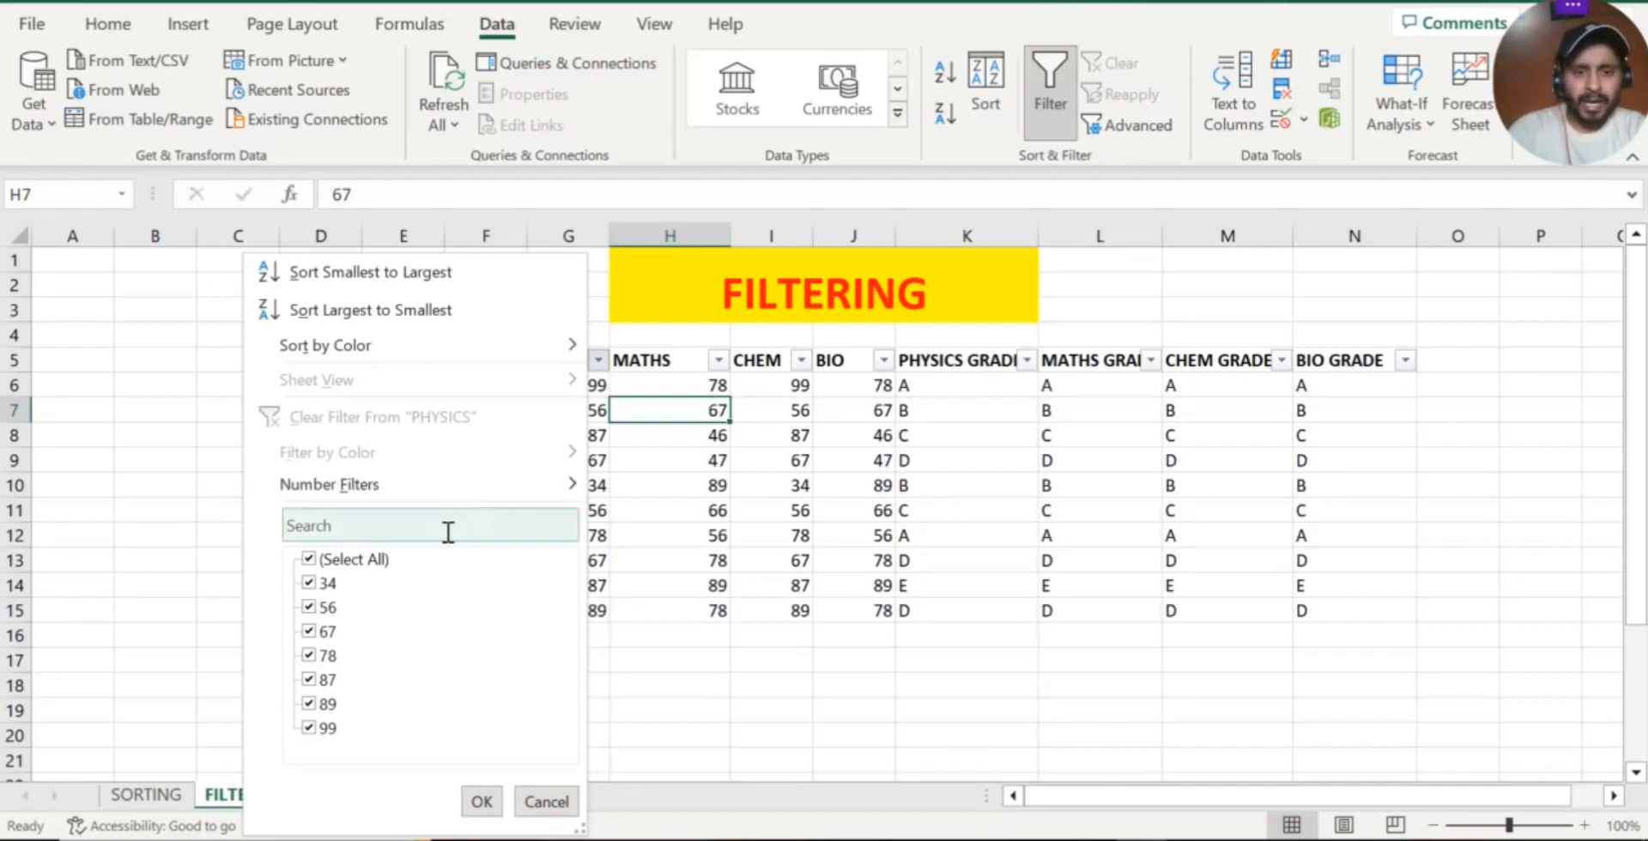
left_click(319, 560)
left_click(322, 583)
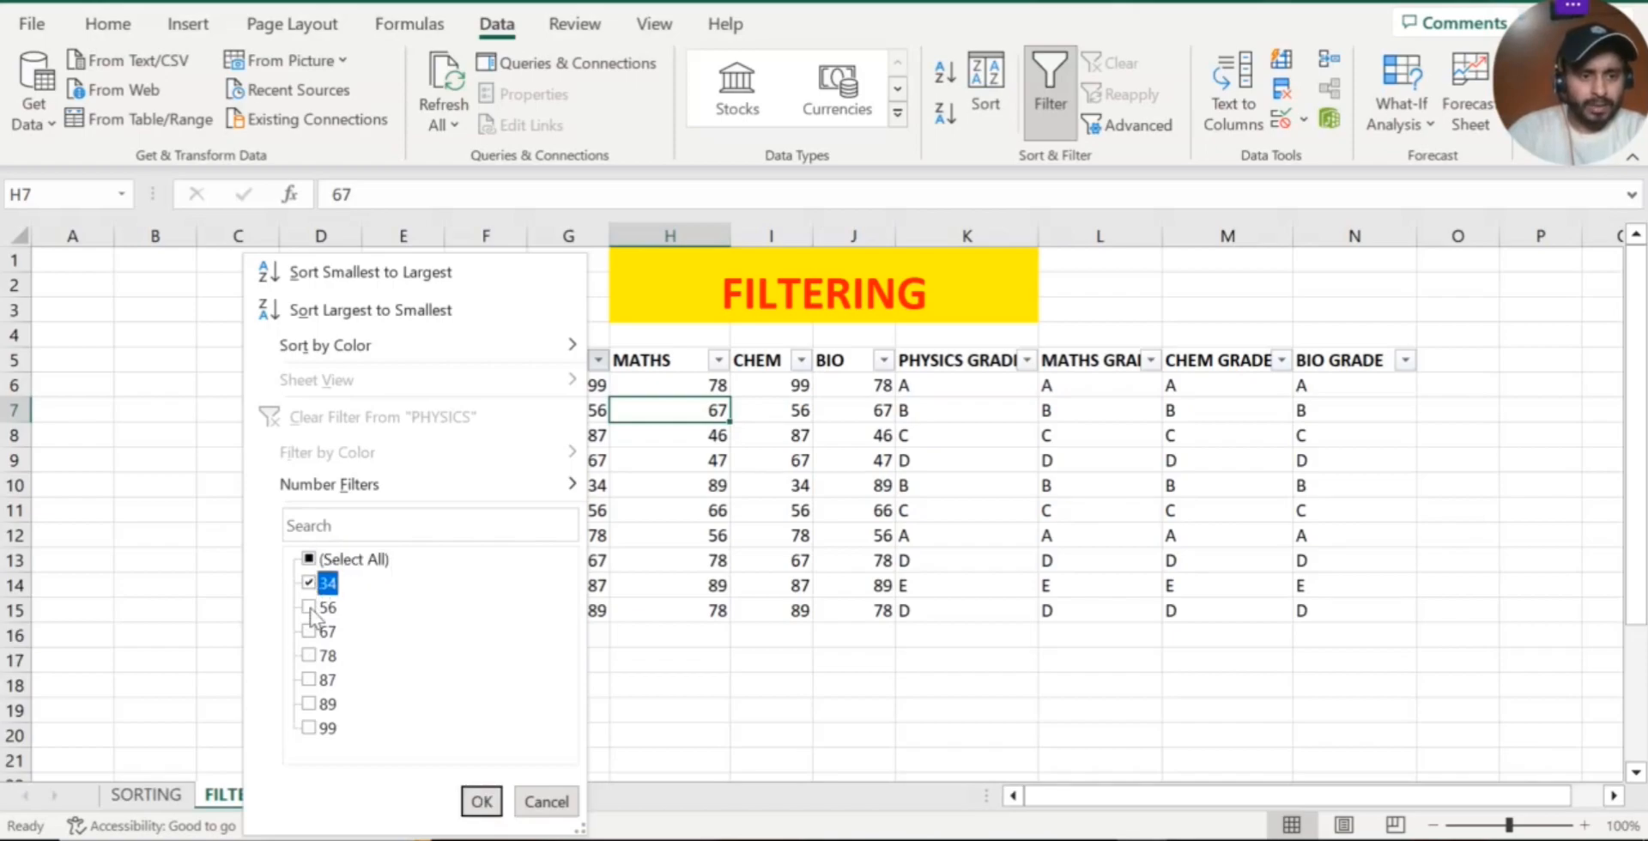
left_click(318, 608)
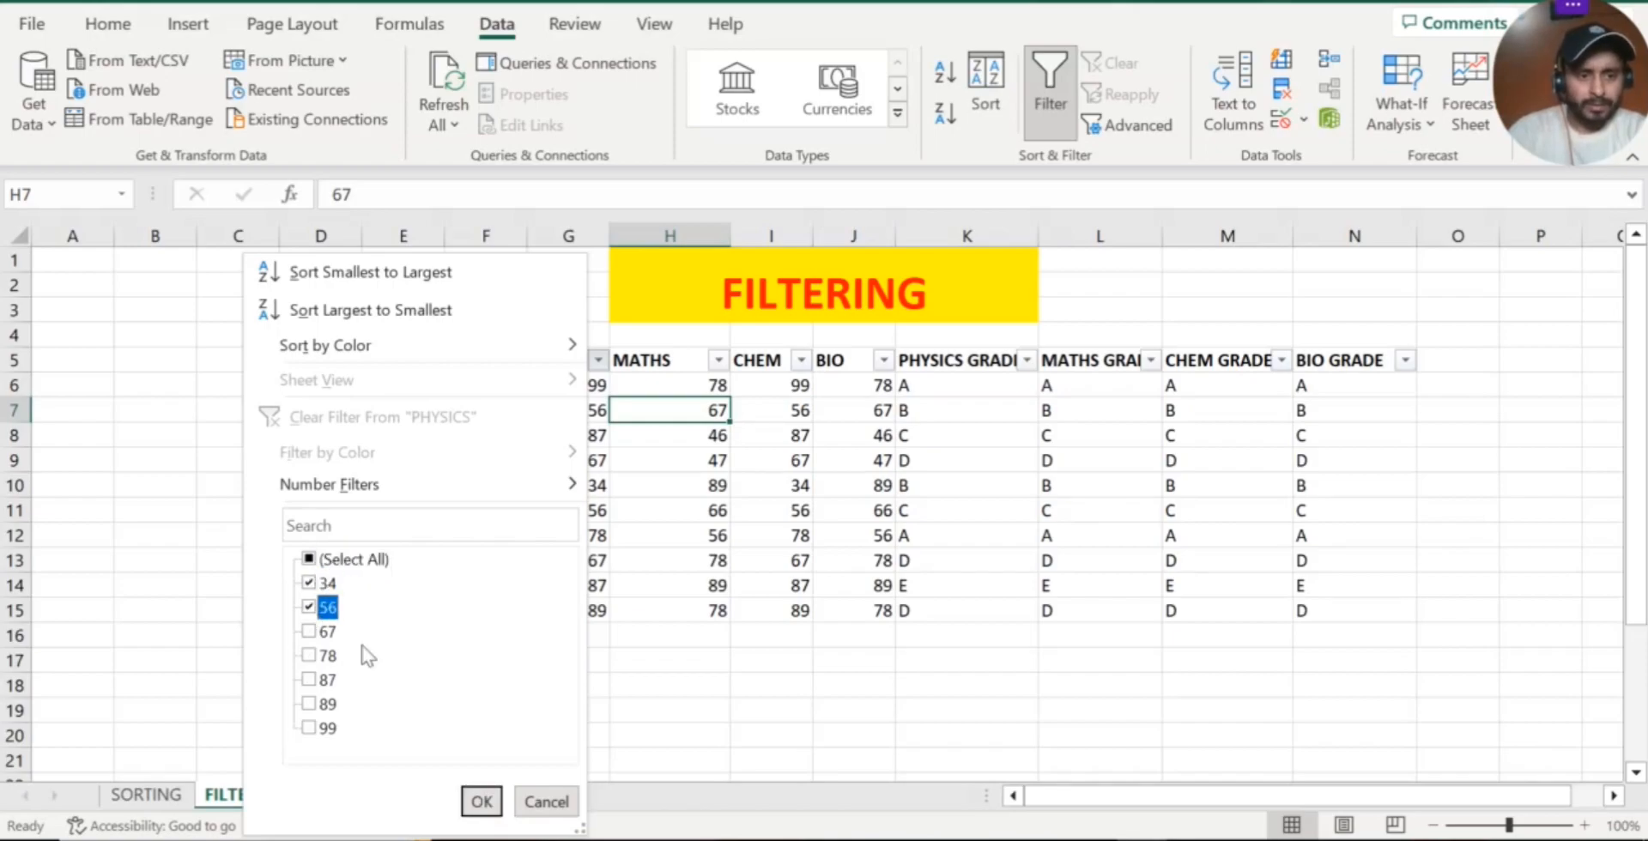
left_click(482, 801)
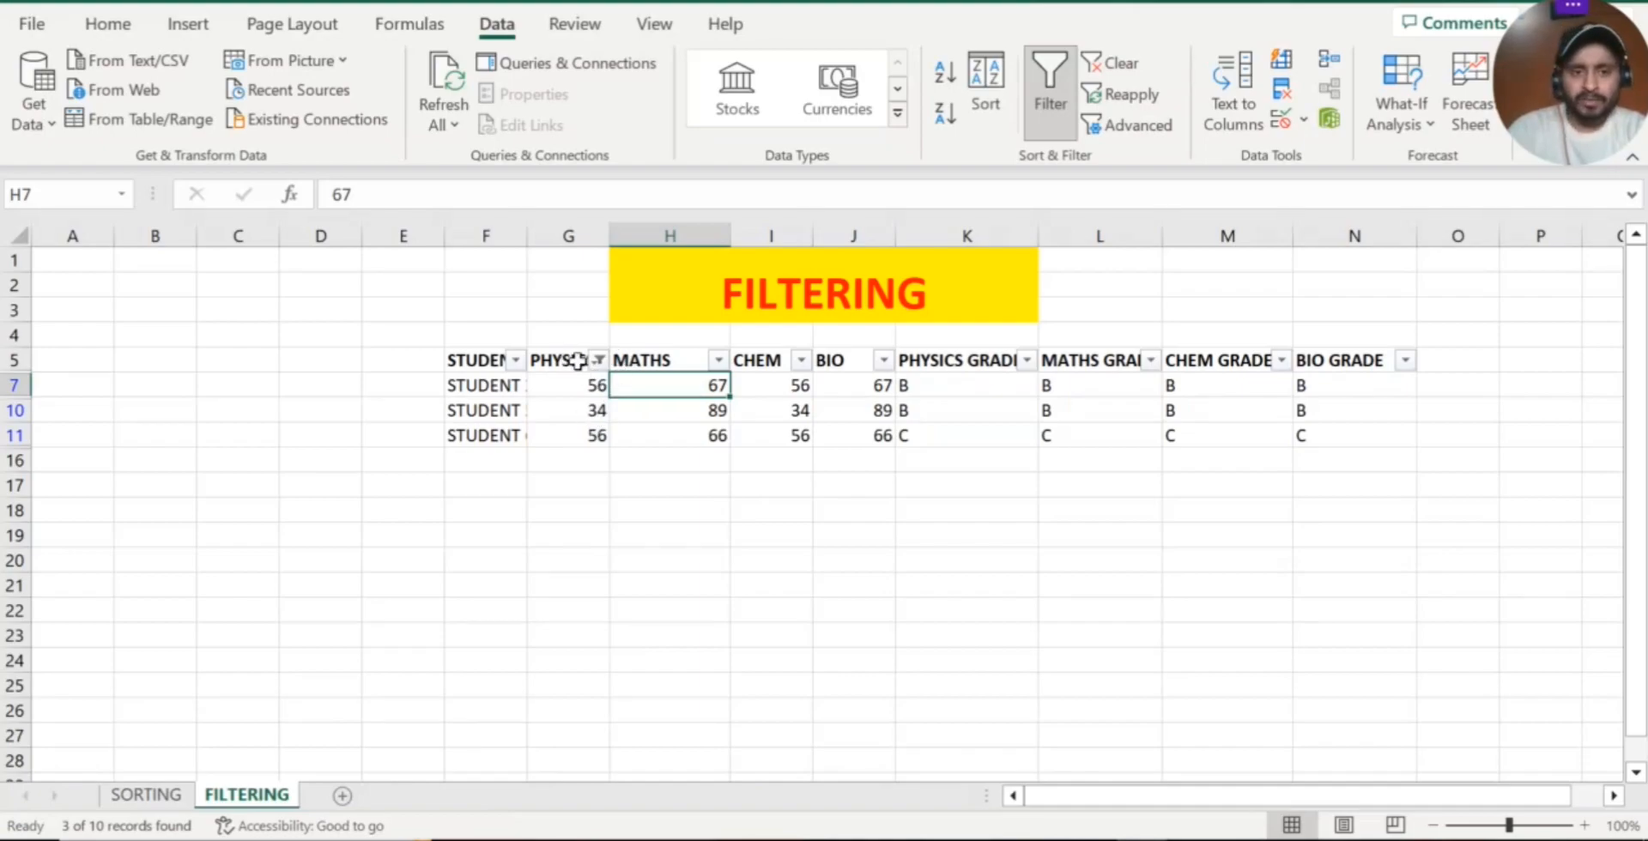
mouse_move(603, 369)
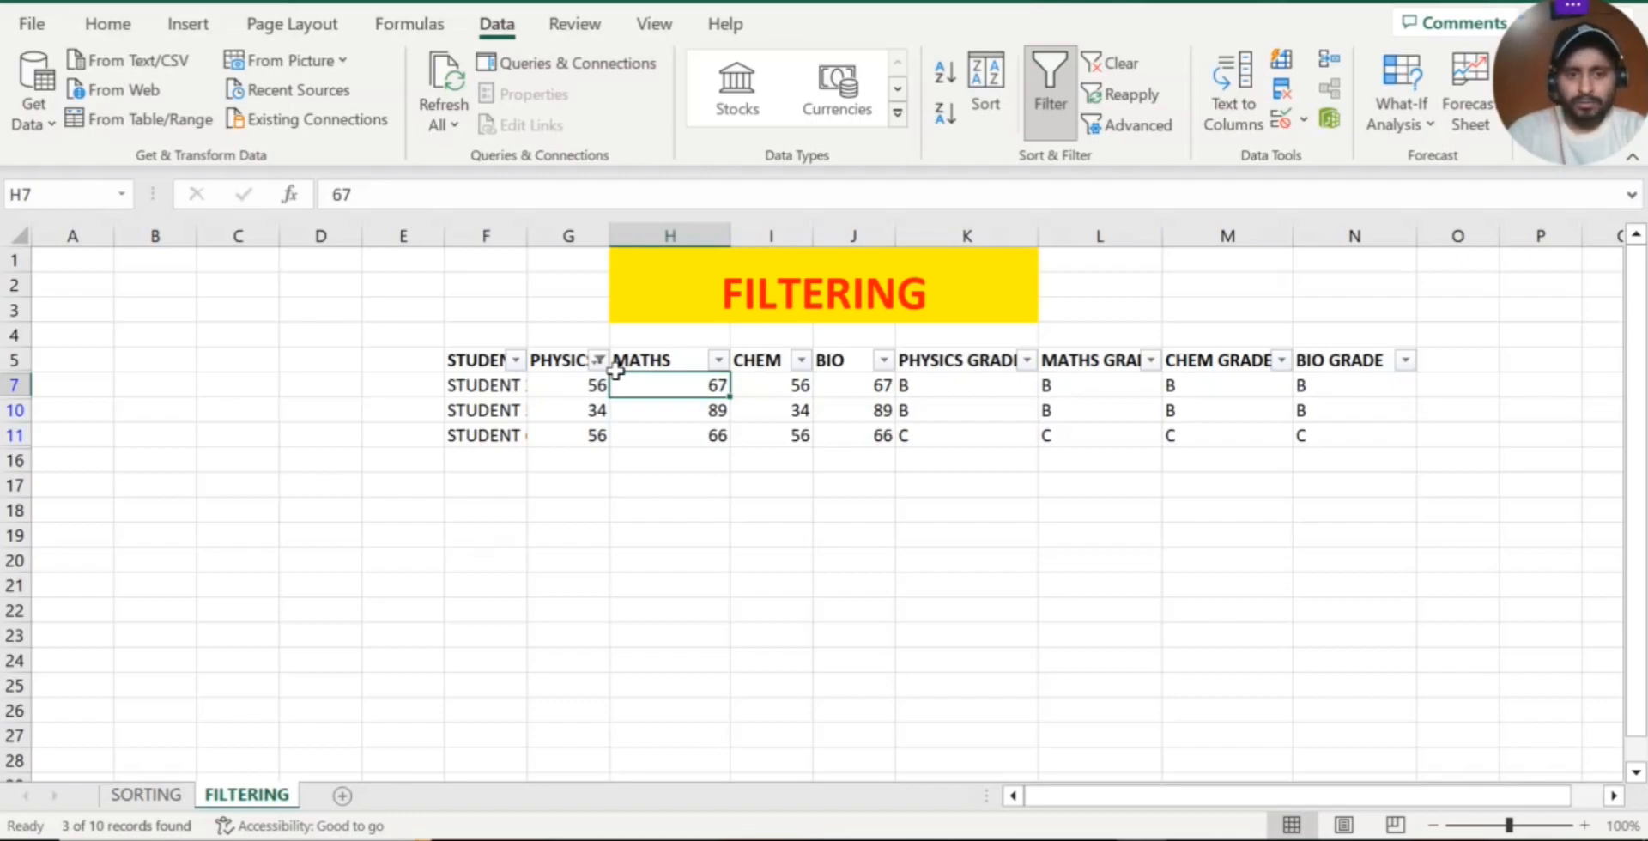
key("ctrl+z")
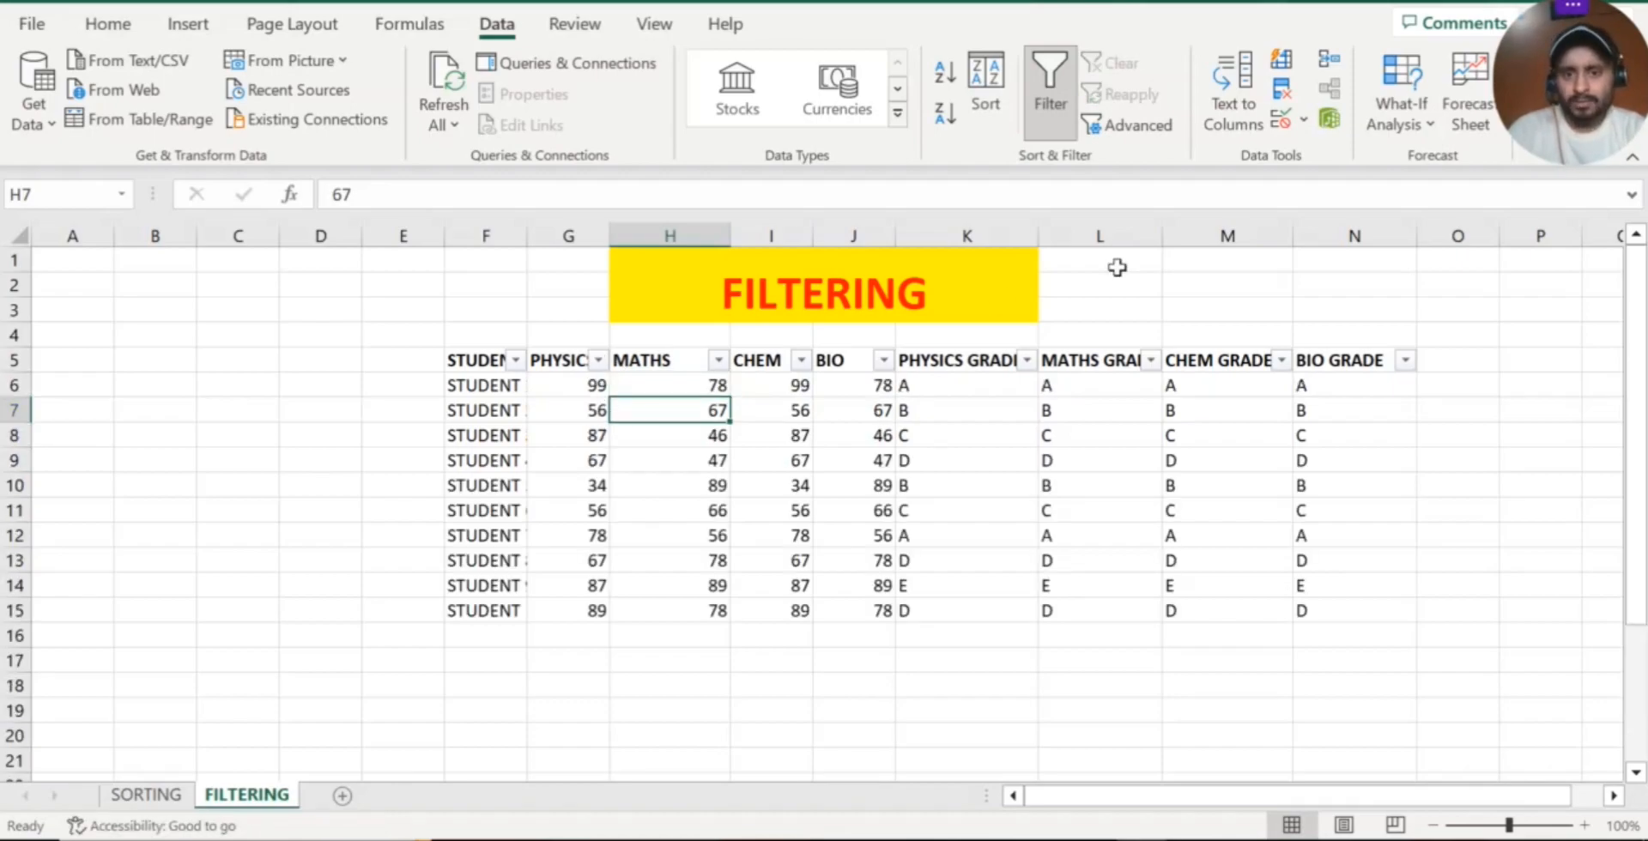
- Filter the PHYSICS GRADE column to show only grade A, and undo the filter
left_click(1027, 361)
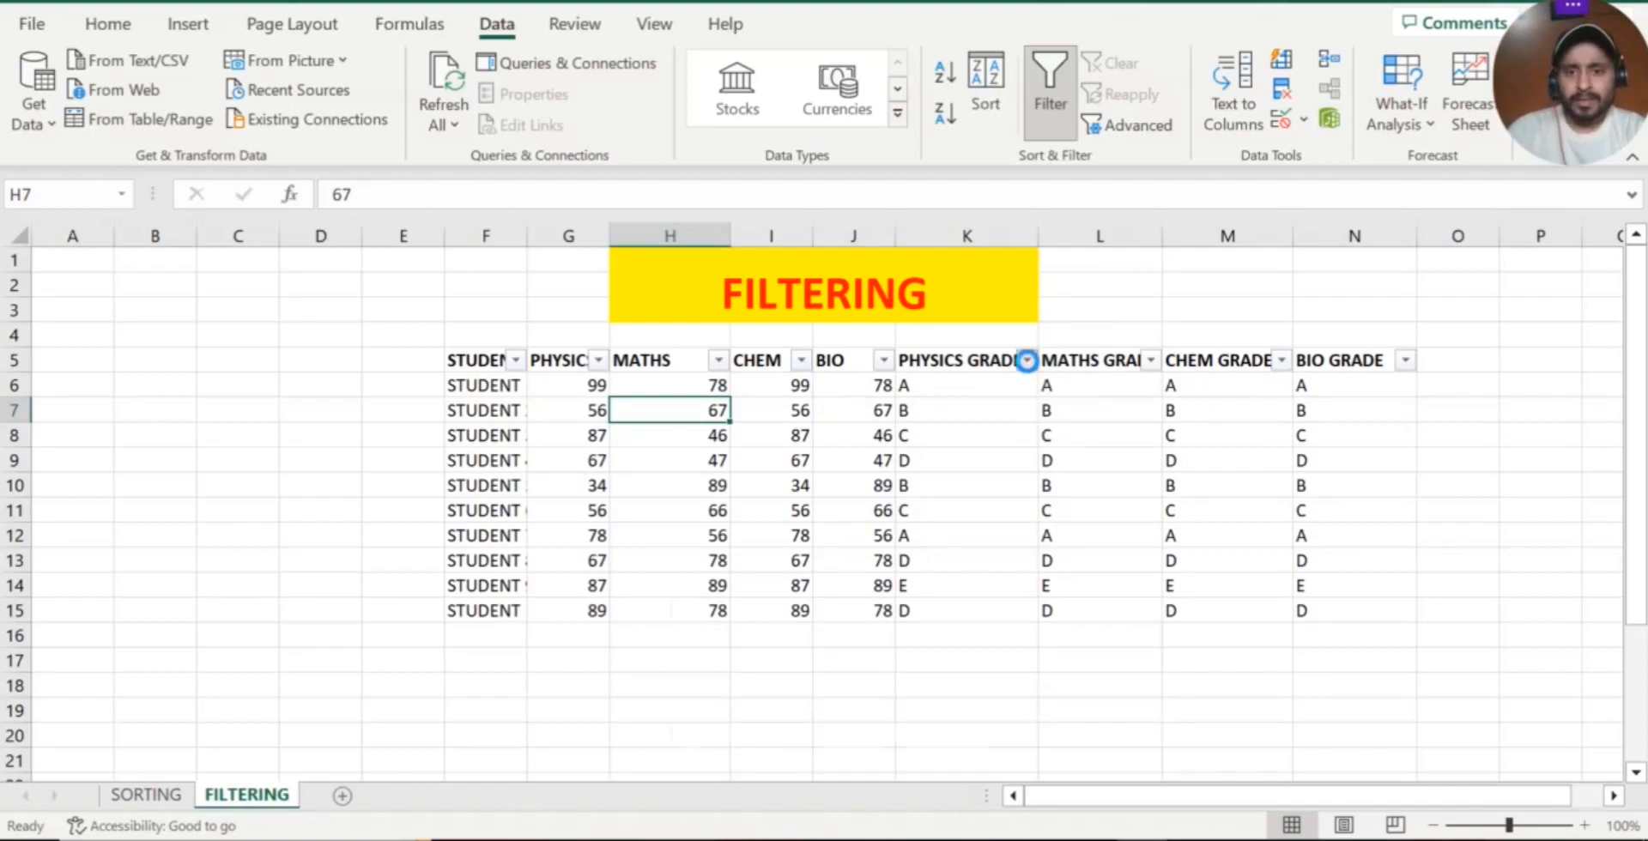
left_click(737, 560)
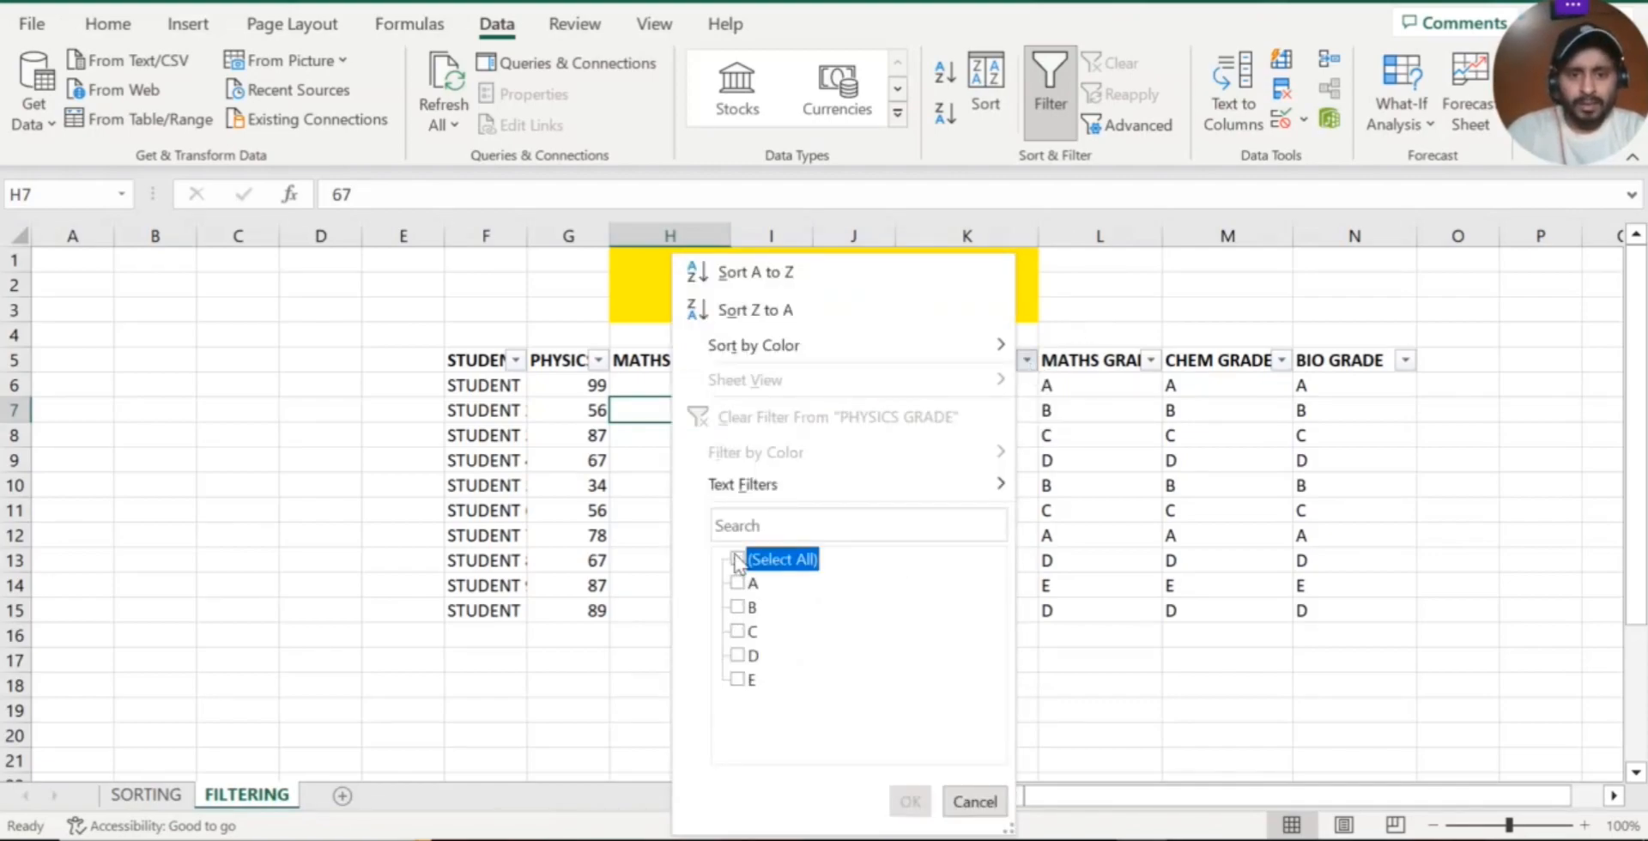
left_click(737, 583)
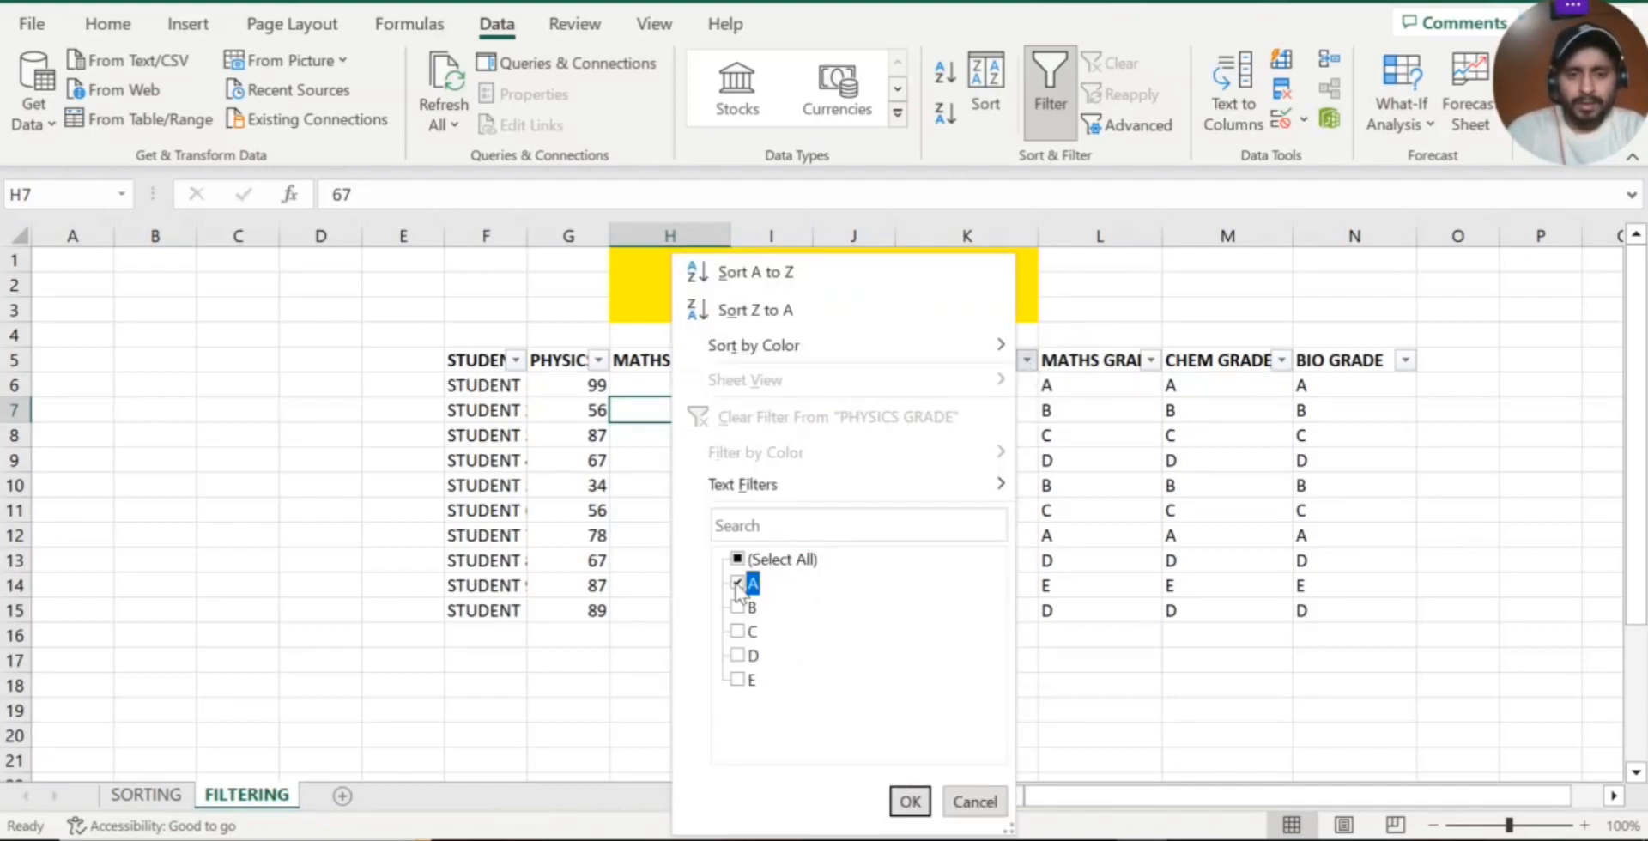
left_click(909, 802)
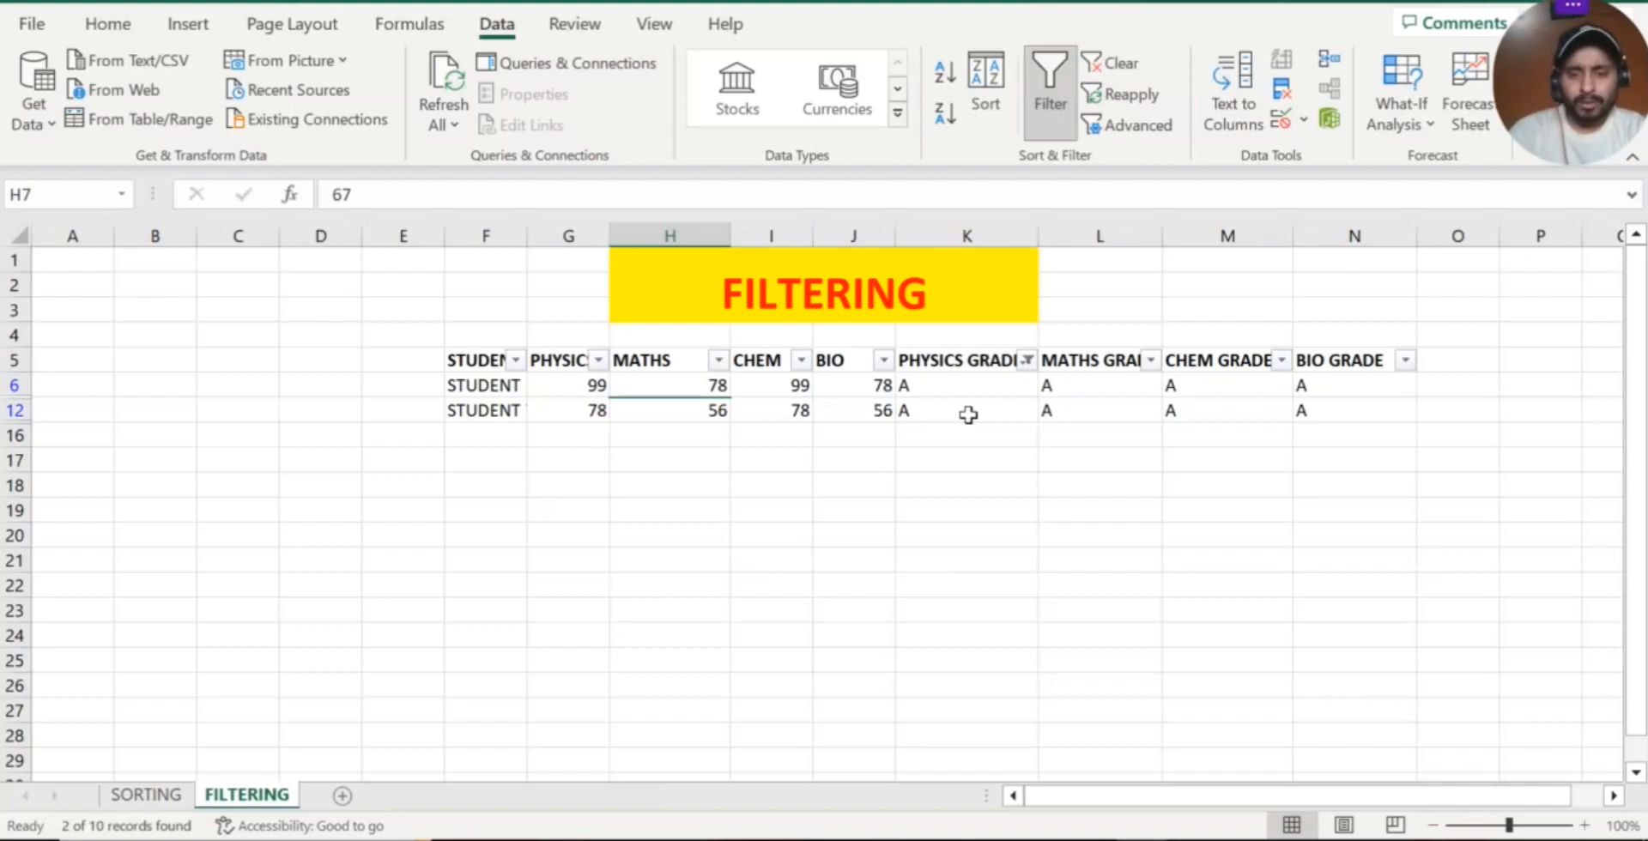
key("ctrl+z")
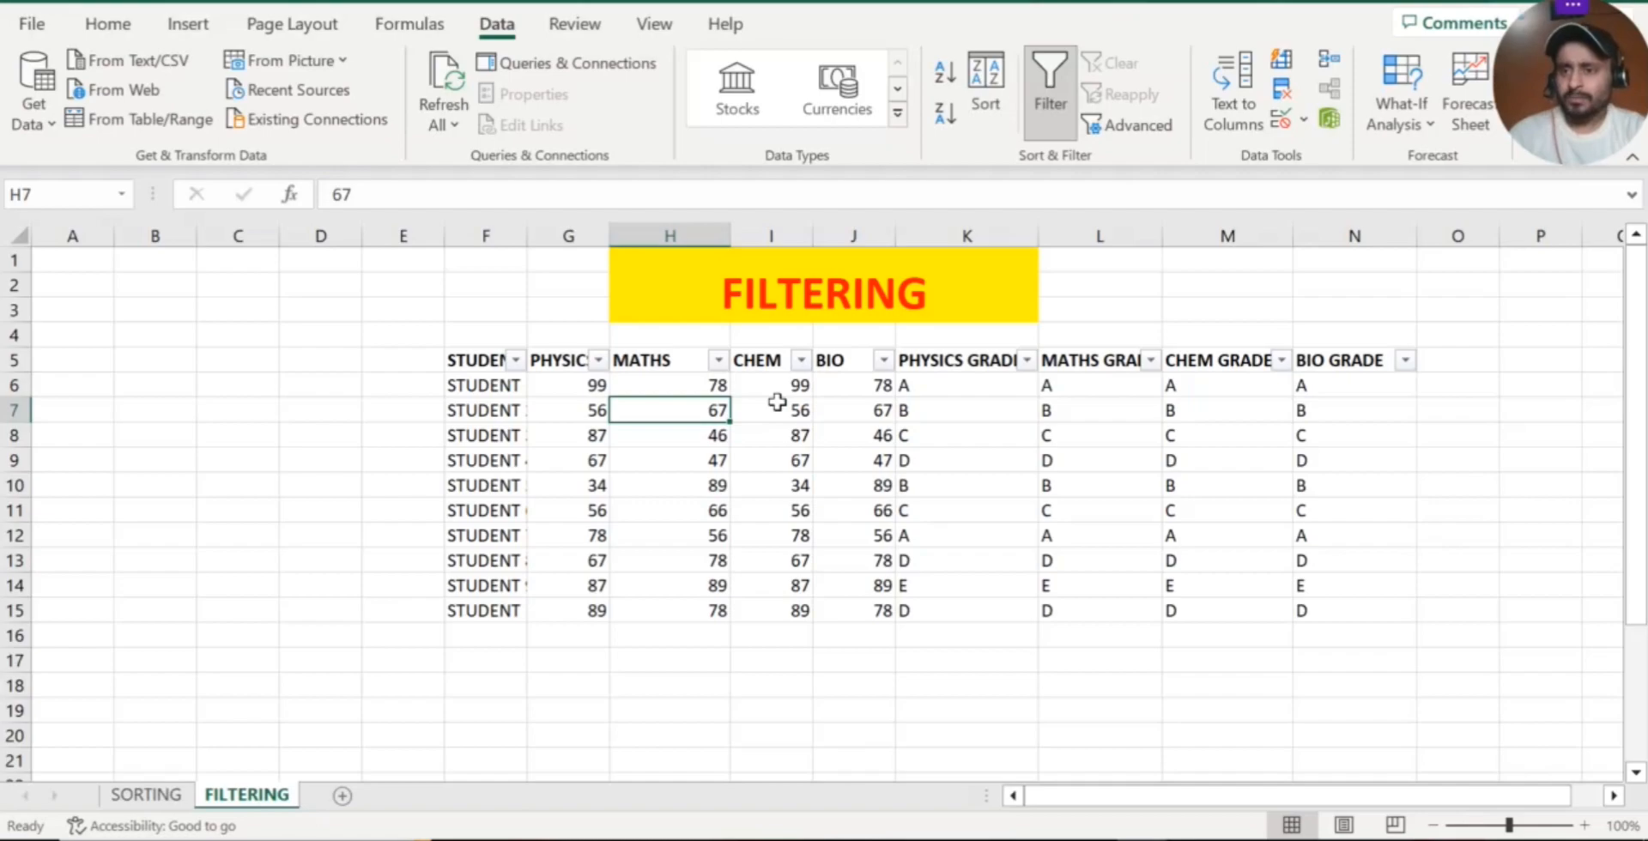
- Start a custom number filter on the PHYSICS column with the first condition "is greater than" 75
left_click(598, 360)
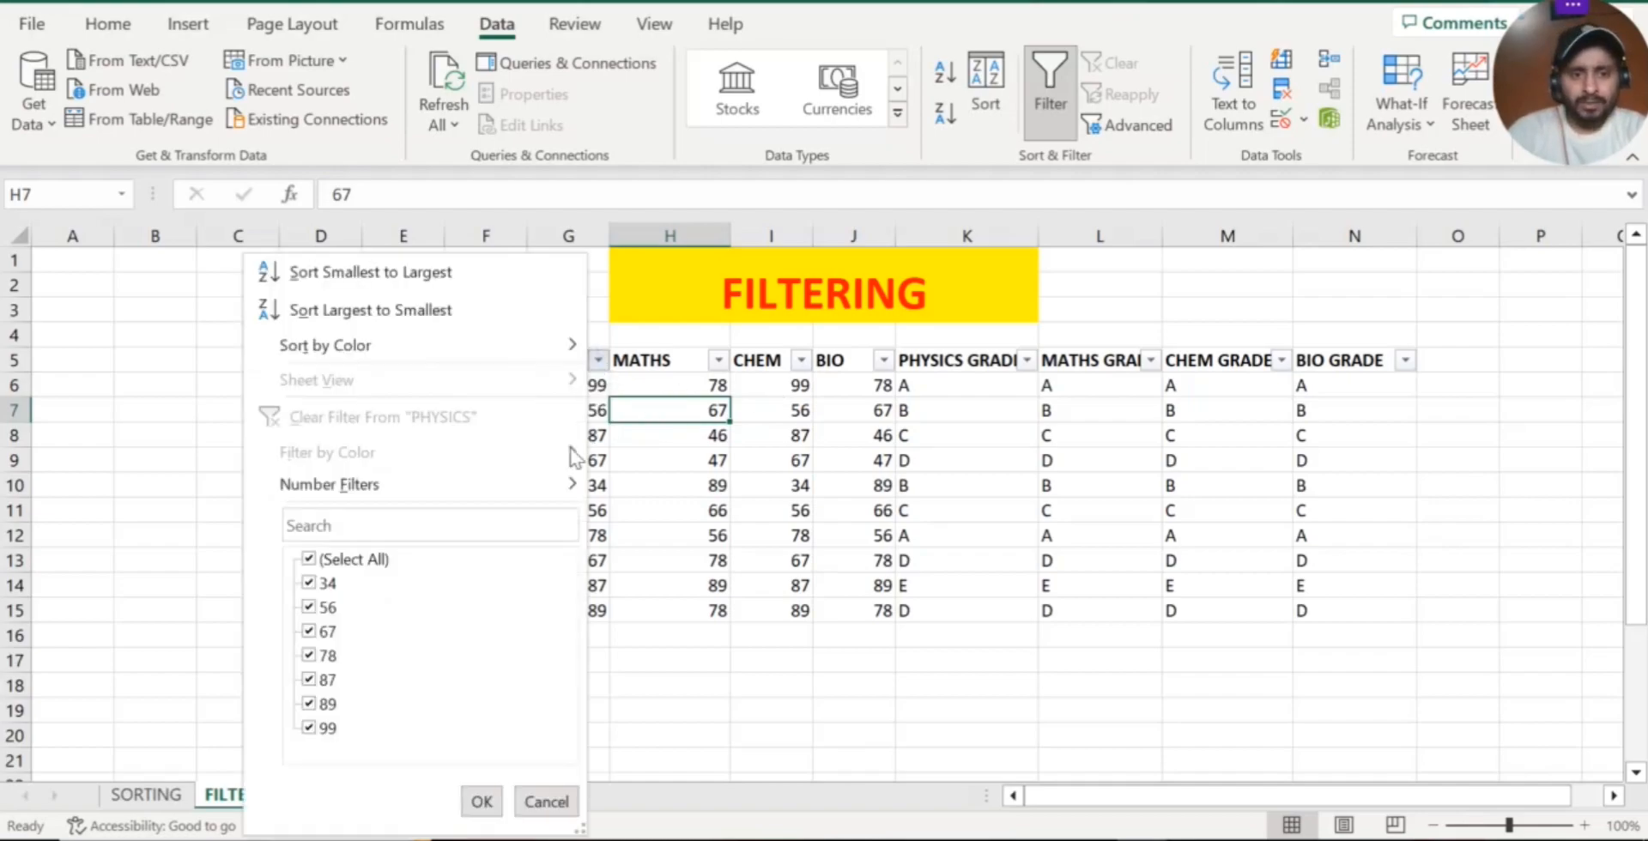
mouse_move(395, 493)
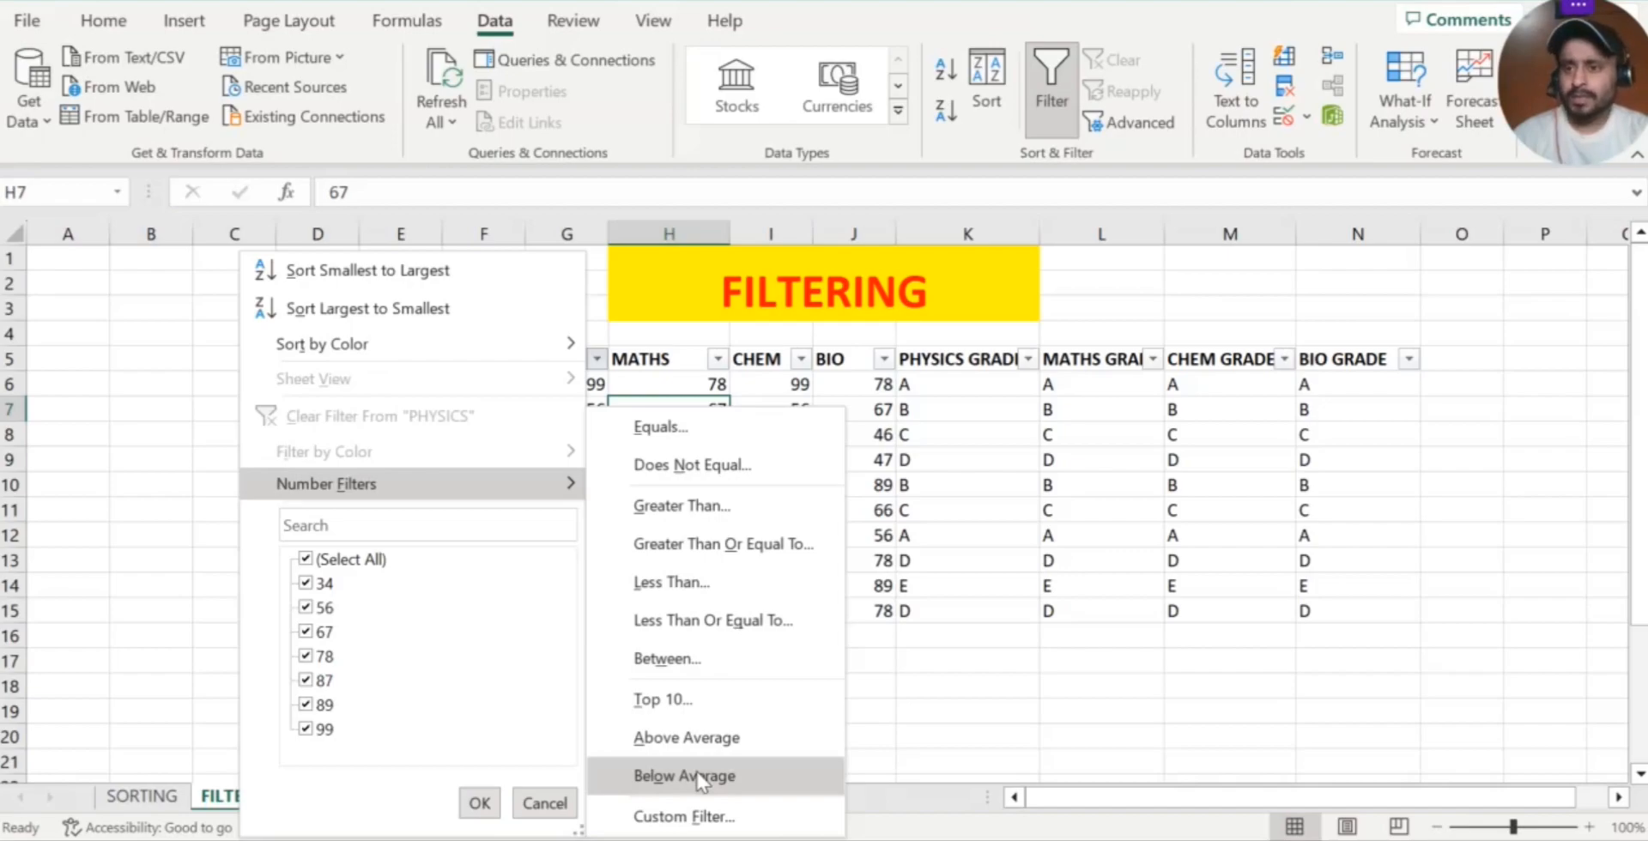
left_click(717, 809)
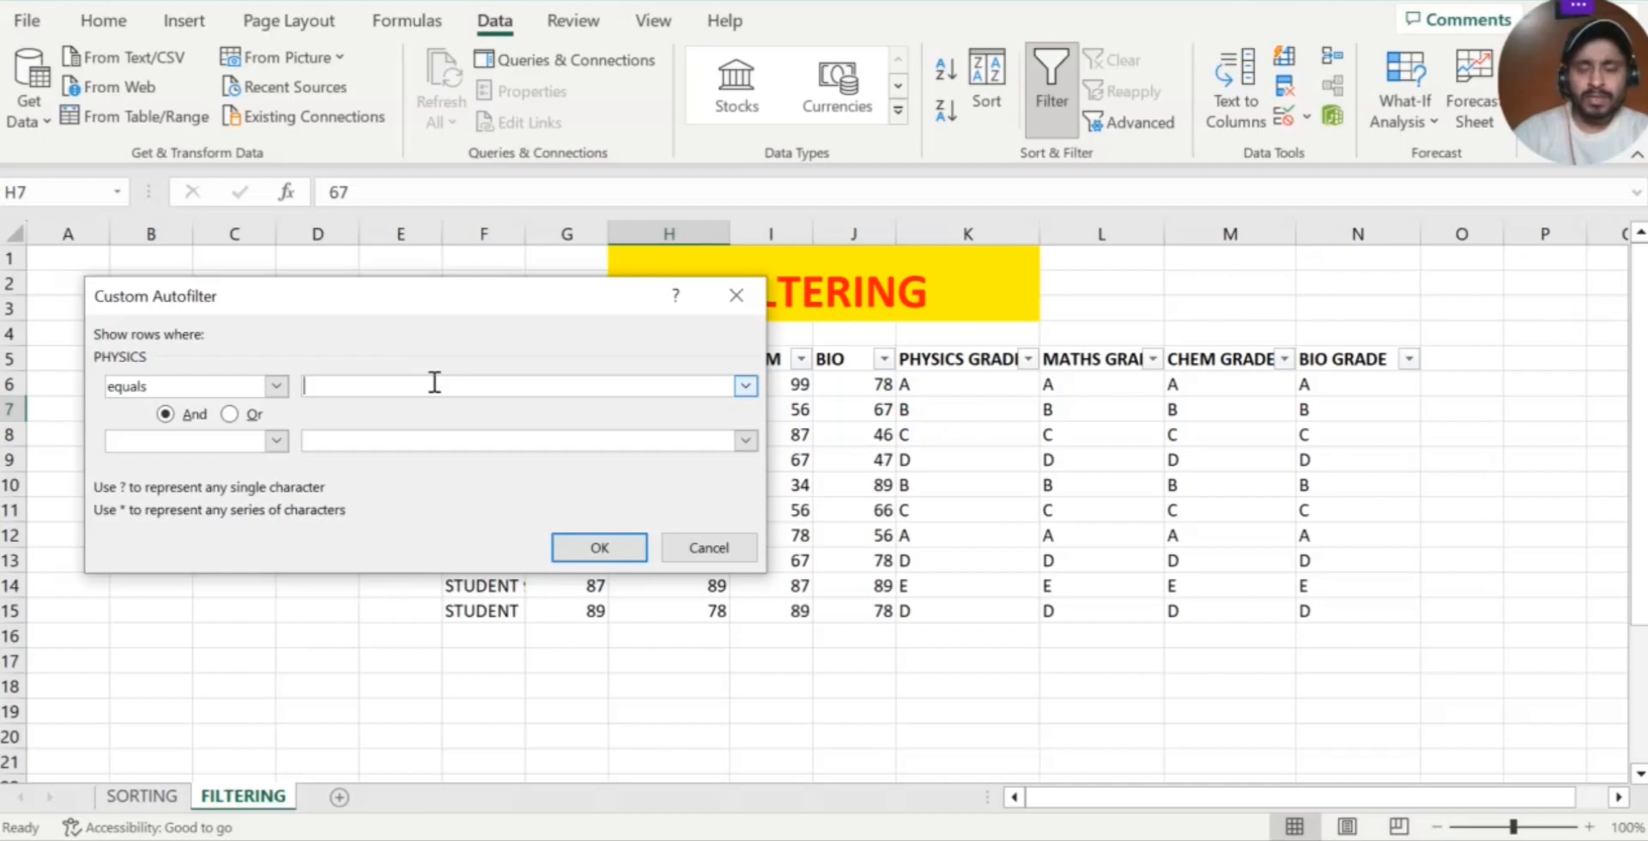
left_click(274, 386)
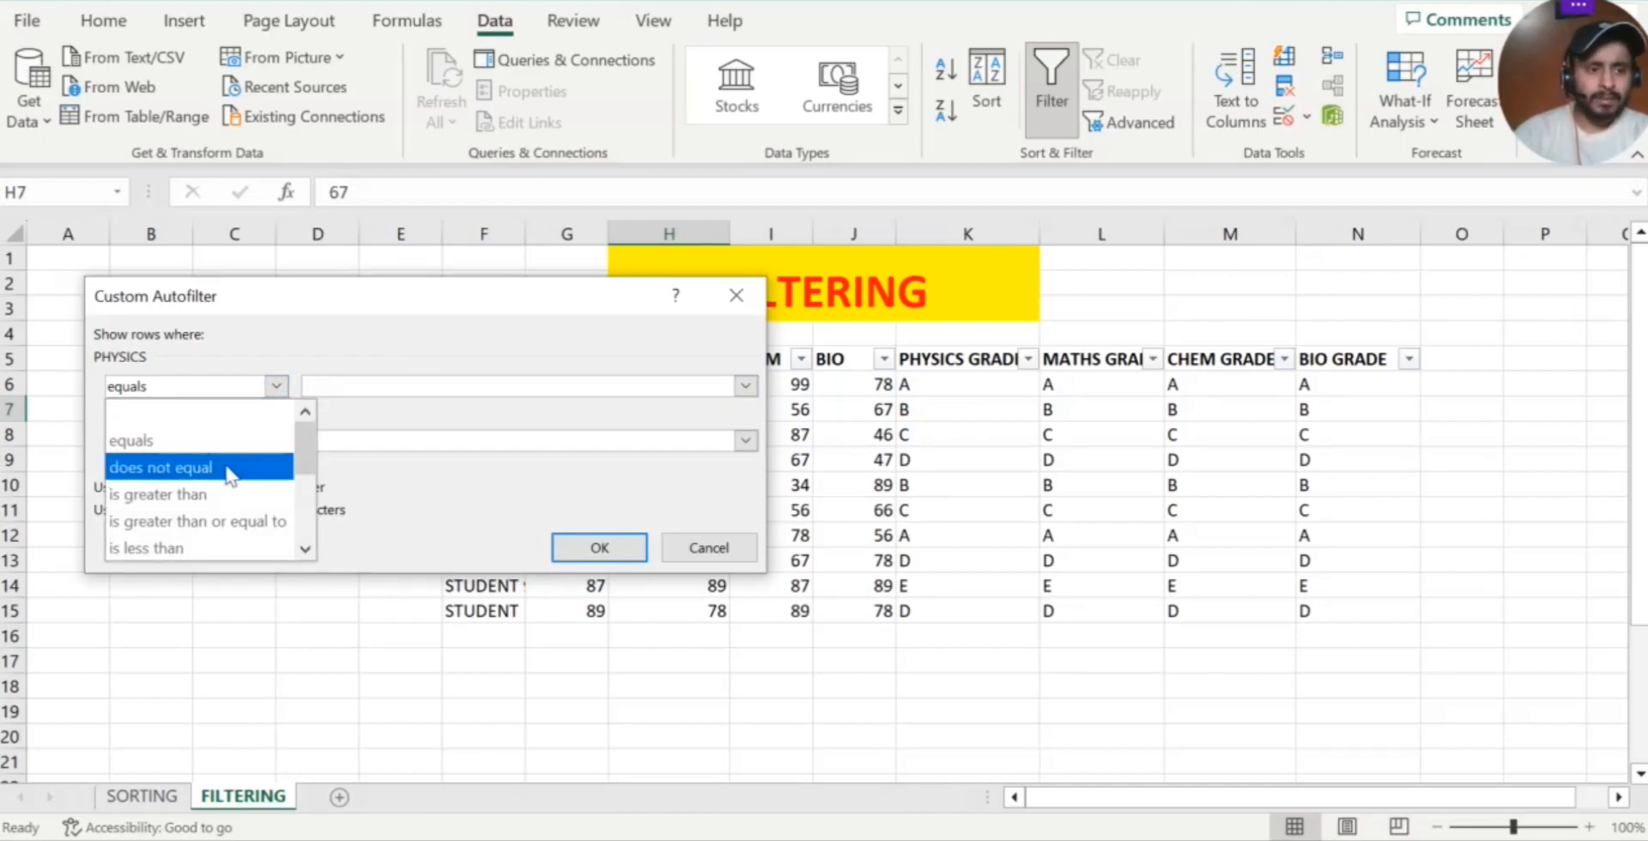
left_click(220, 494)
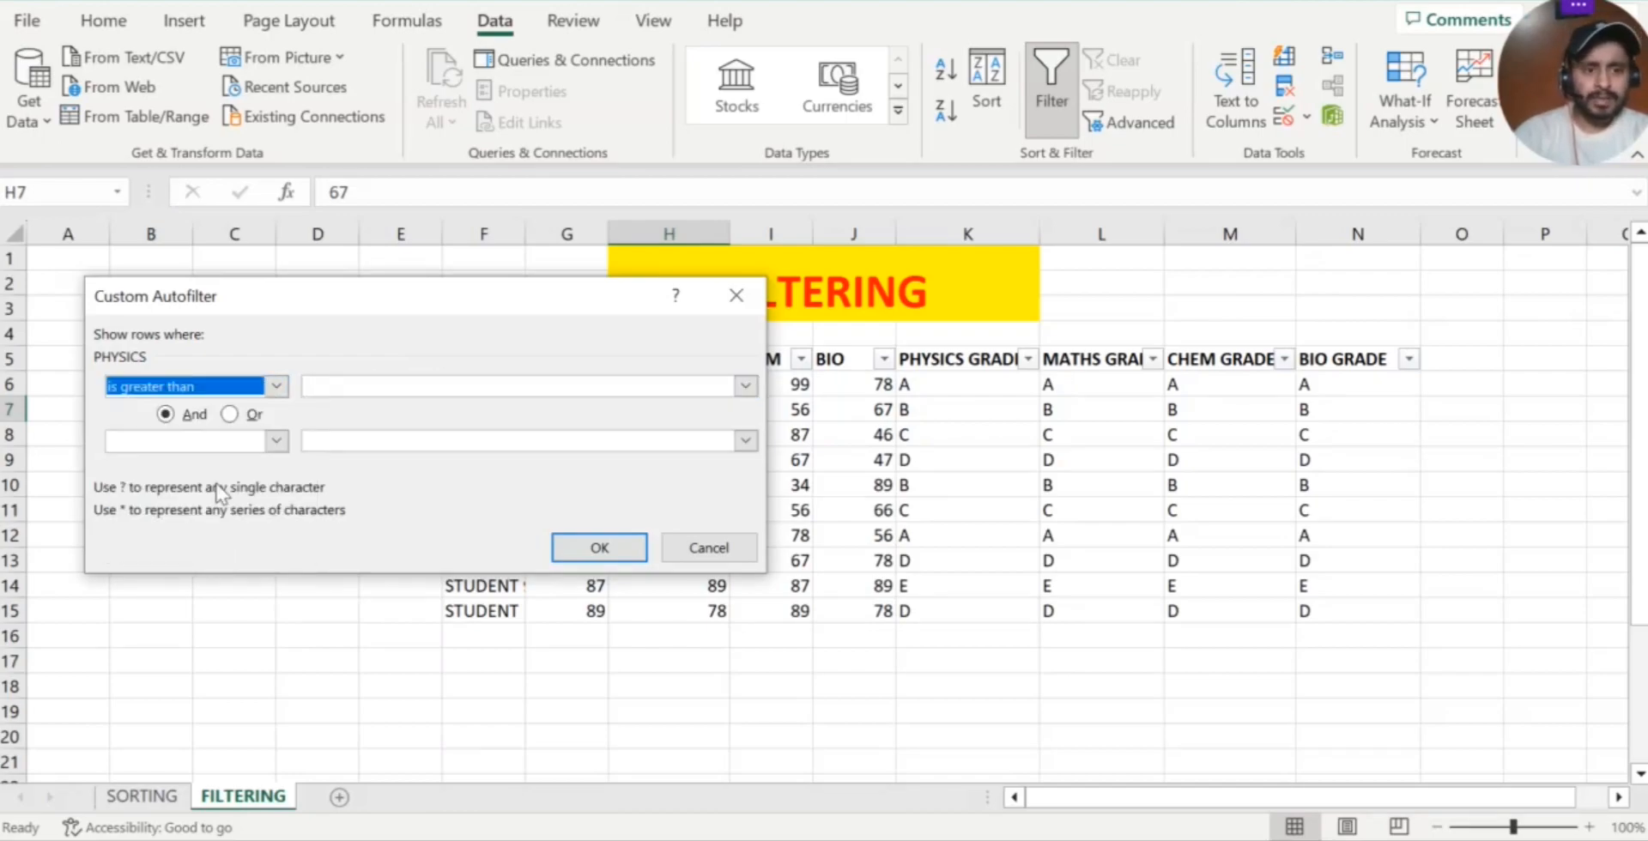
left_click(400, 378)
type("75")
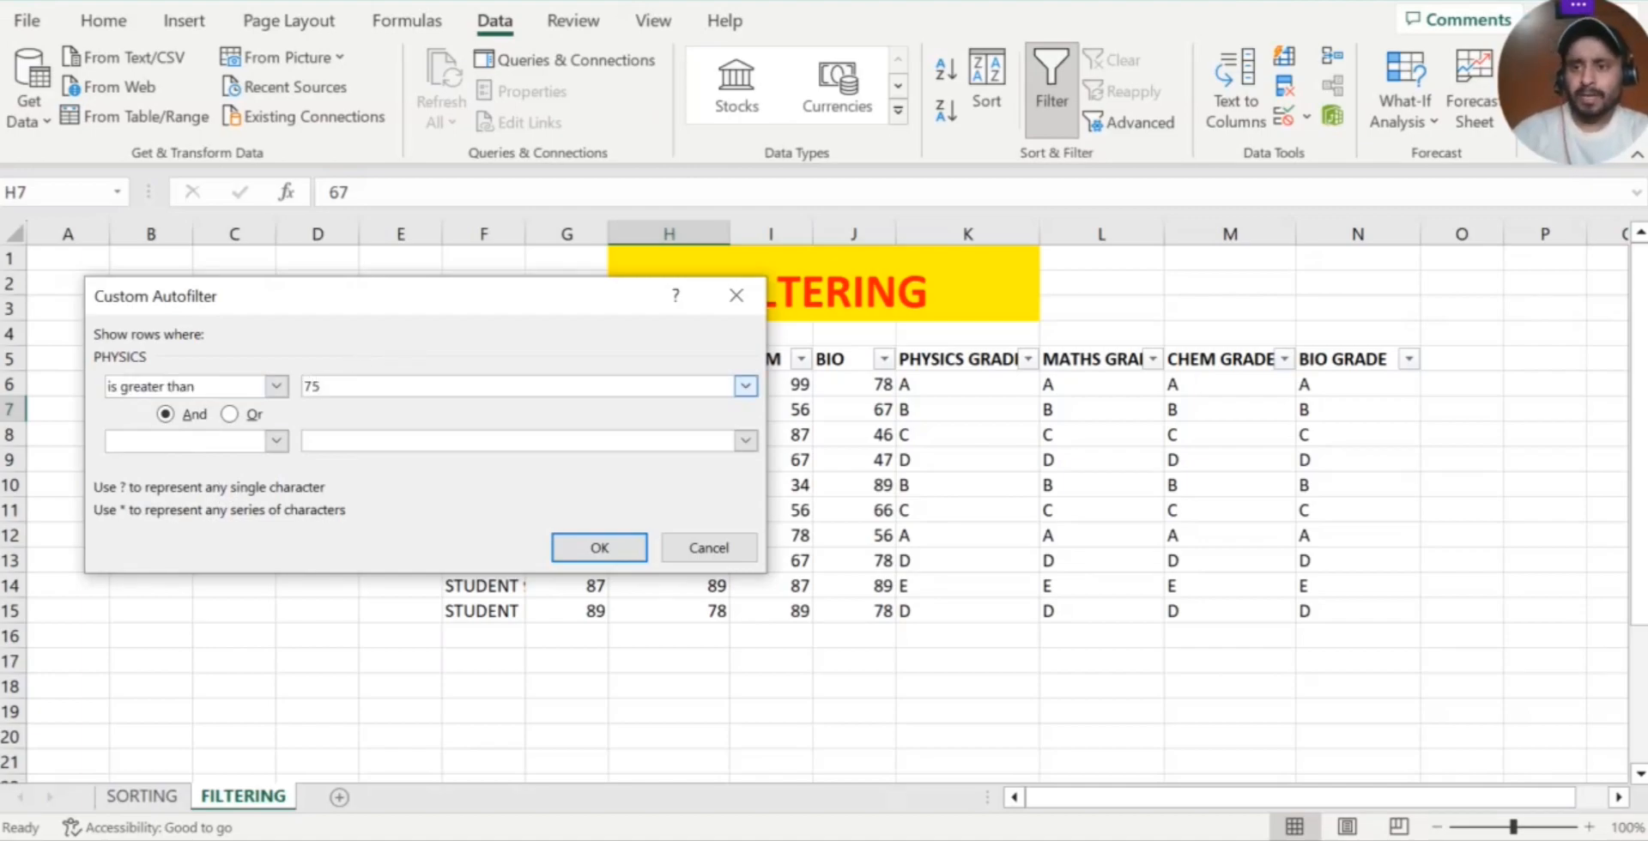
- Add the second condition "is less than" 90 to the PHYSICS custom filter, joined with And, apply it, and undo the filter
left_click(273, 445)
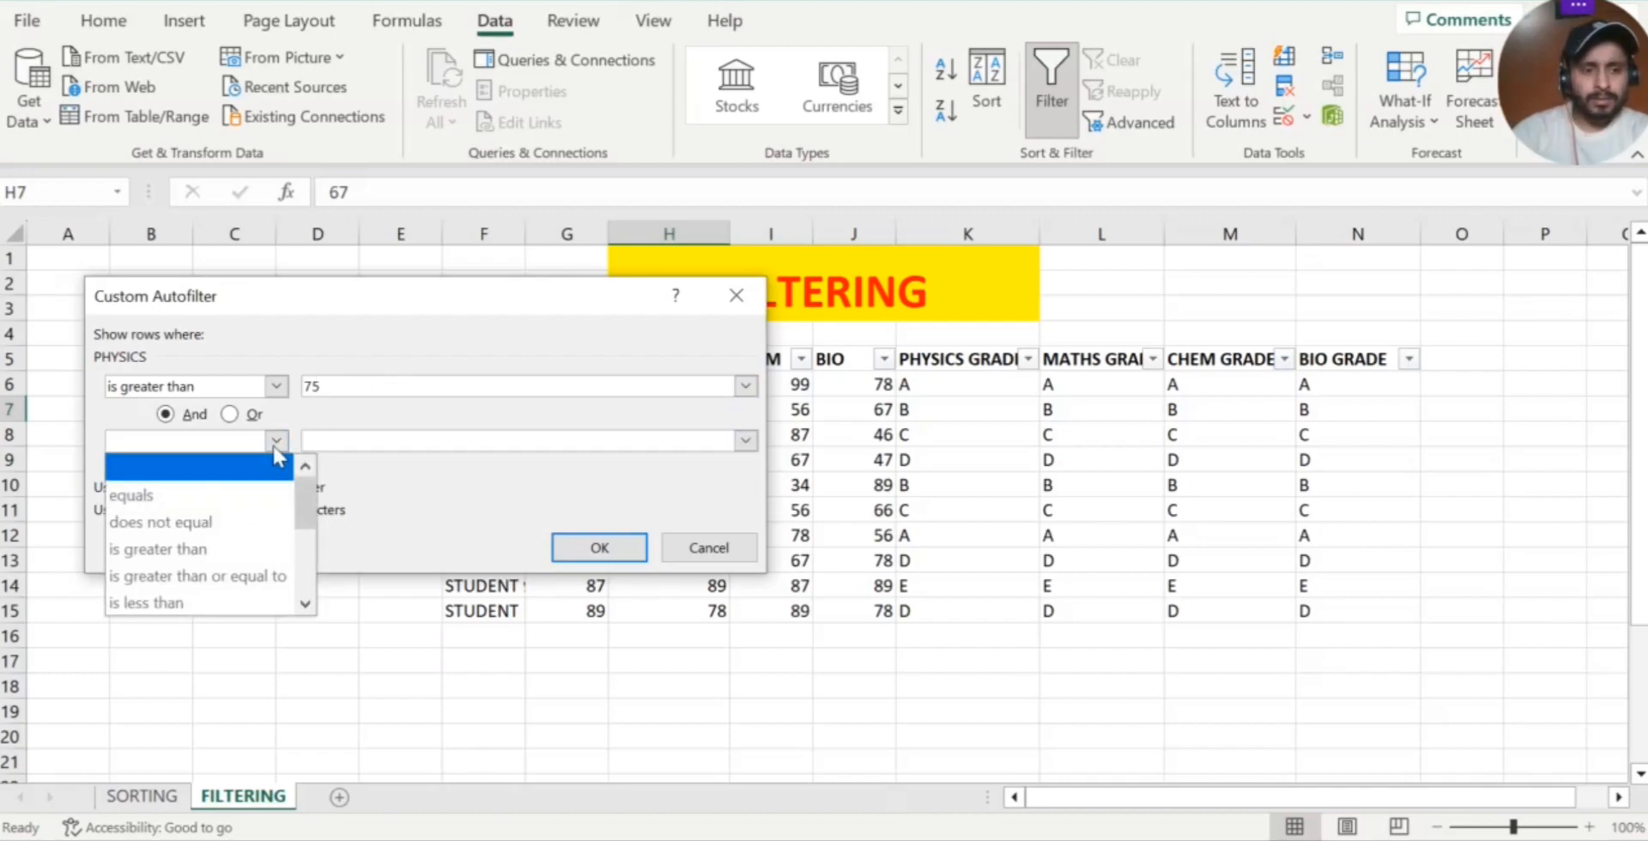
left_click(196, 604)
left_click(380, 442)
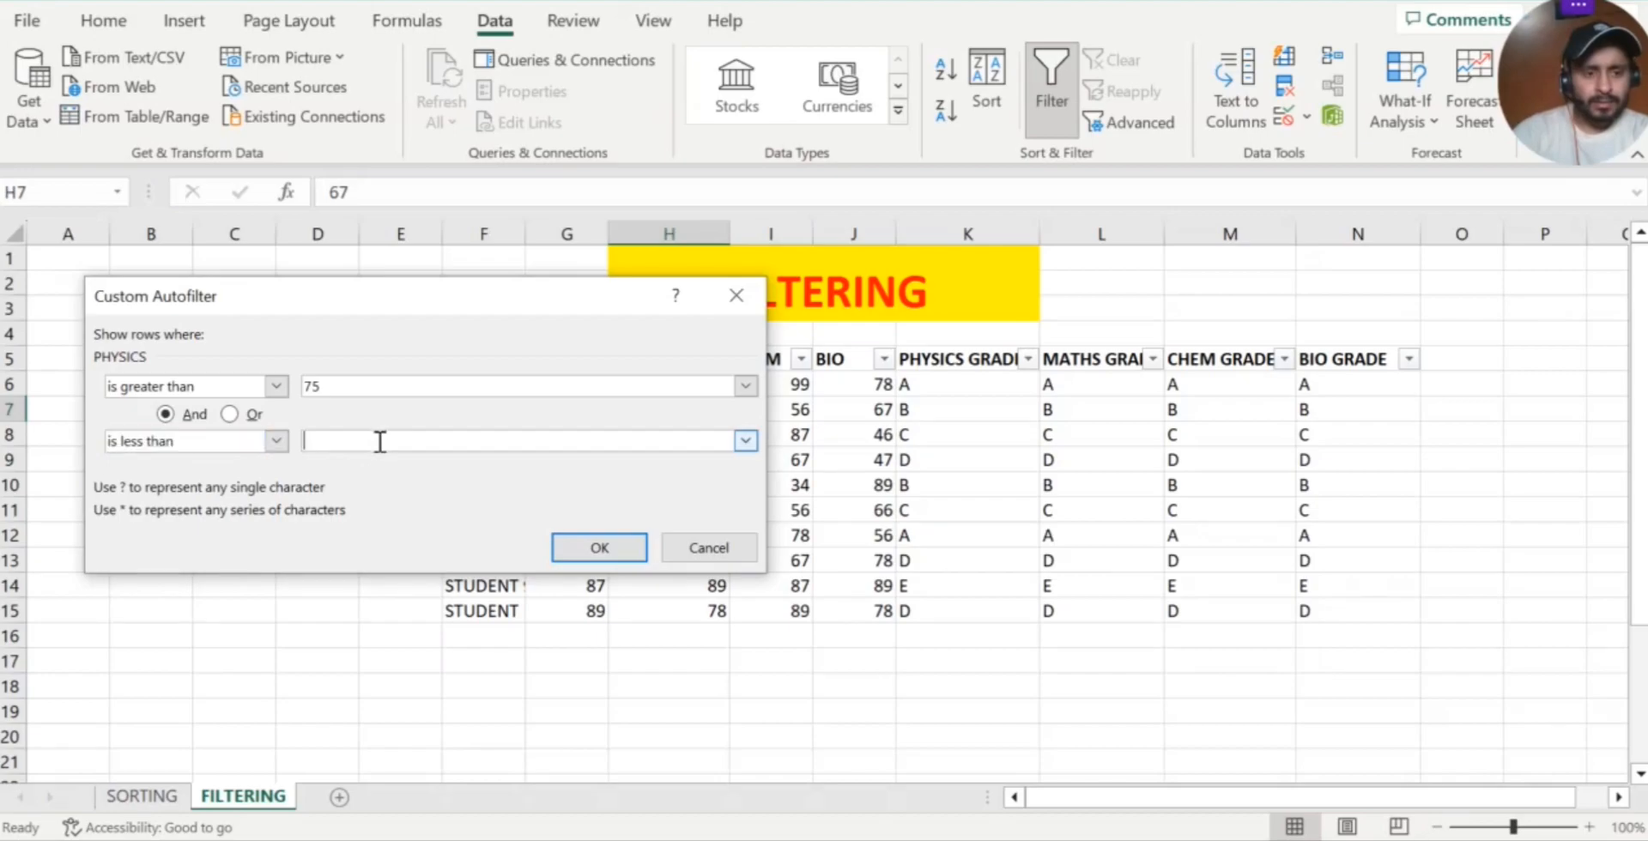
type("90")
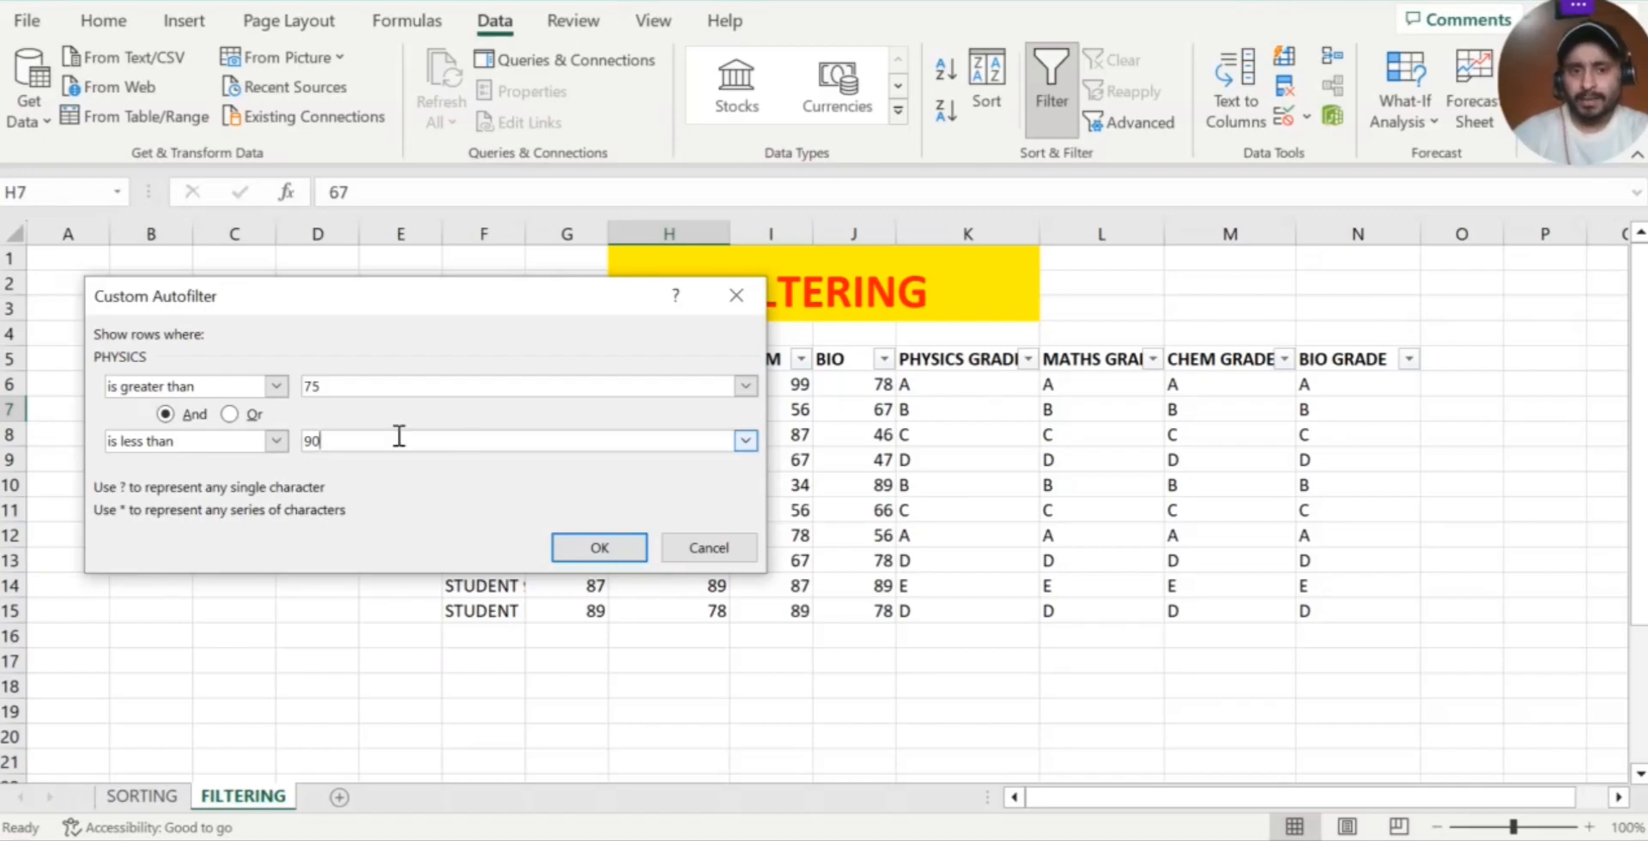
left_click(600, 549)
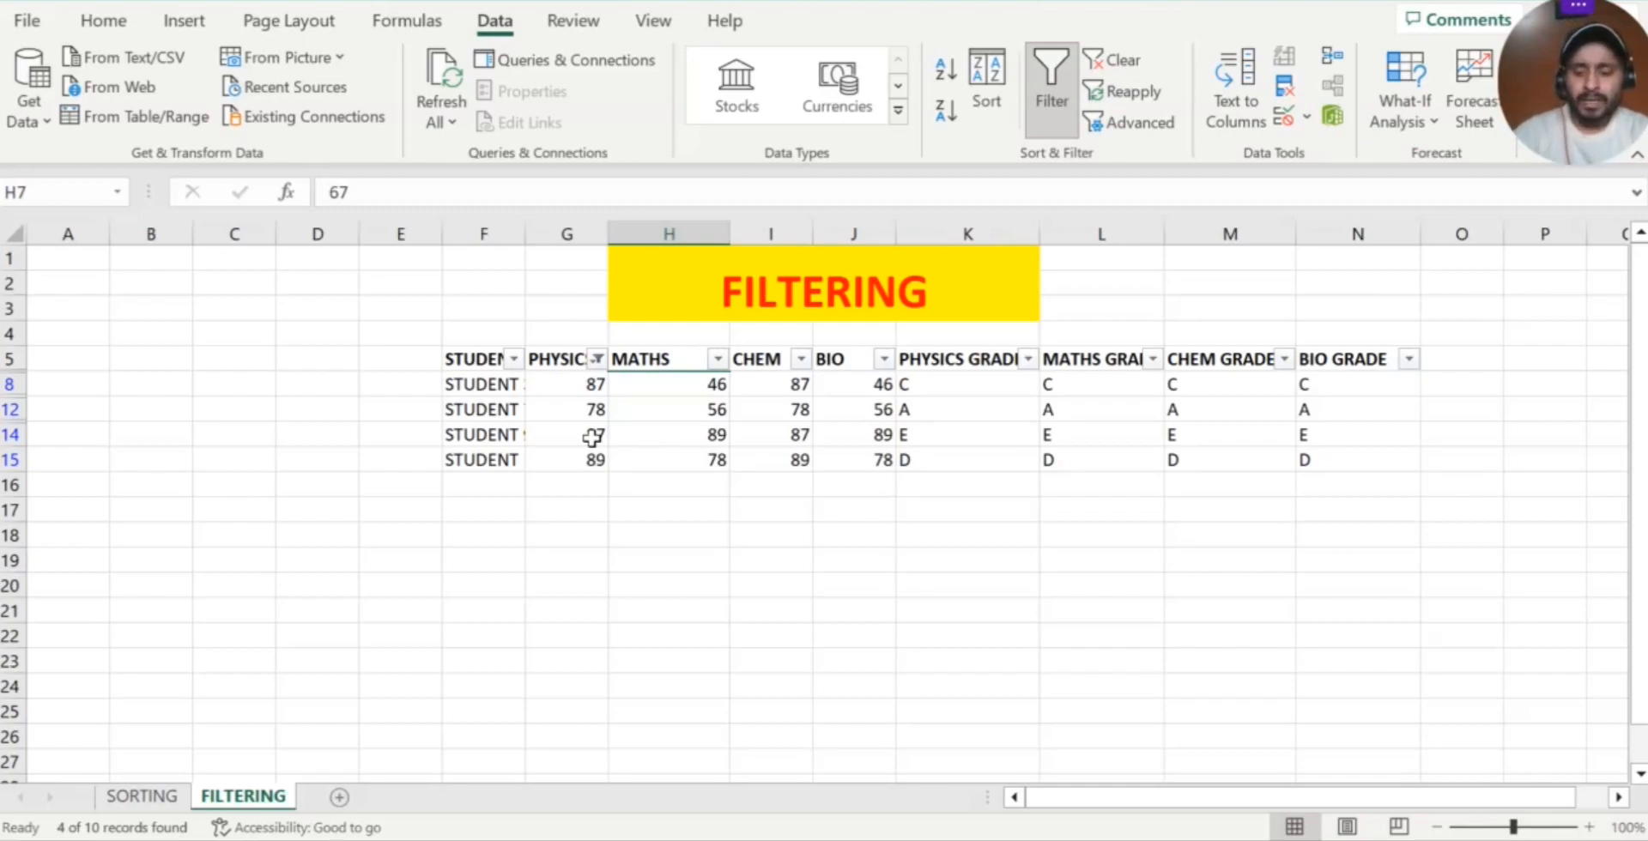
key("ctrl+z")
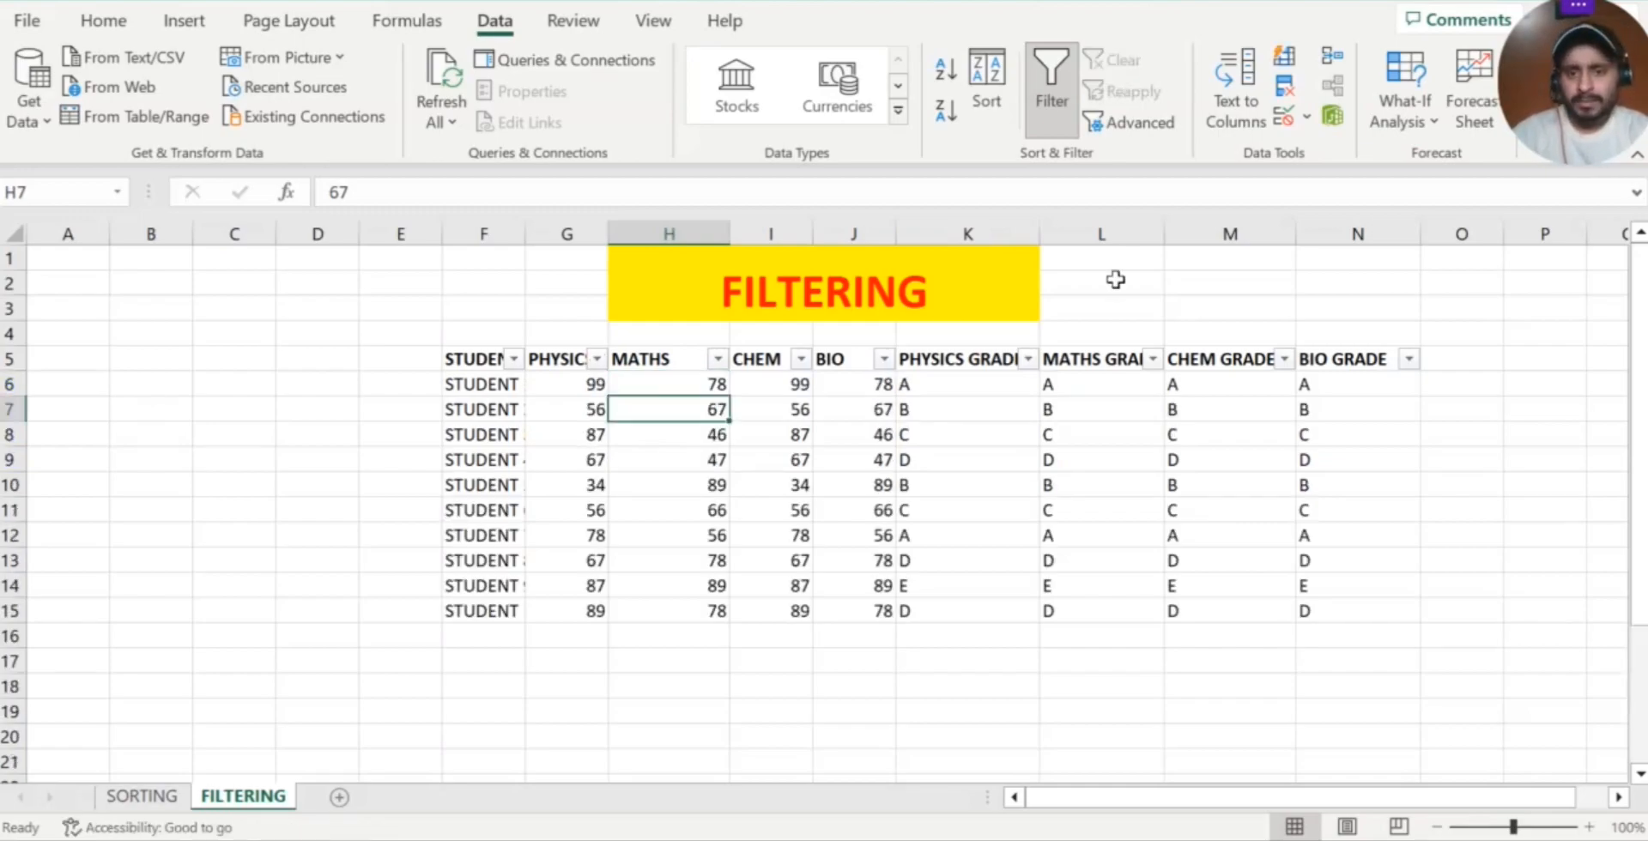
- Apply a custom text filter to the PHYSICS GRADE column showing only rows where the grade equals A
left_click(1027, 358)
mouse_move(788, 489)
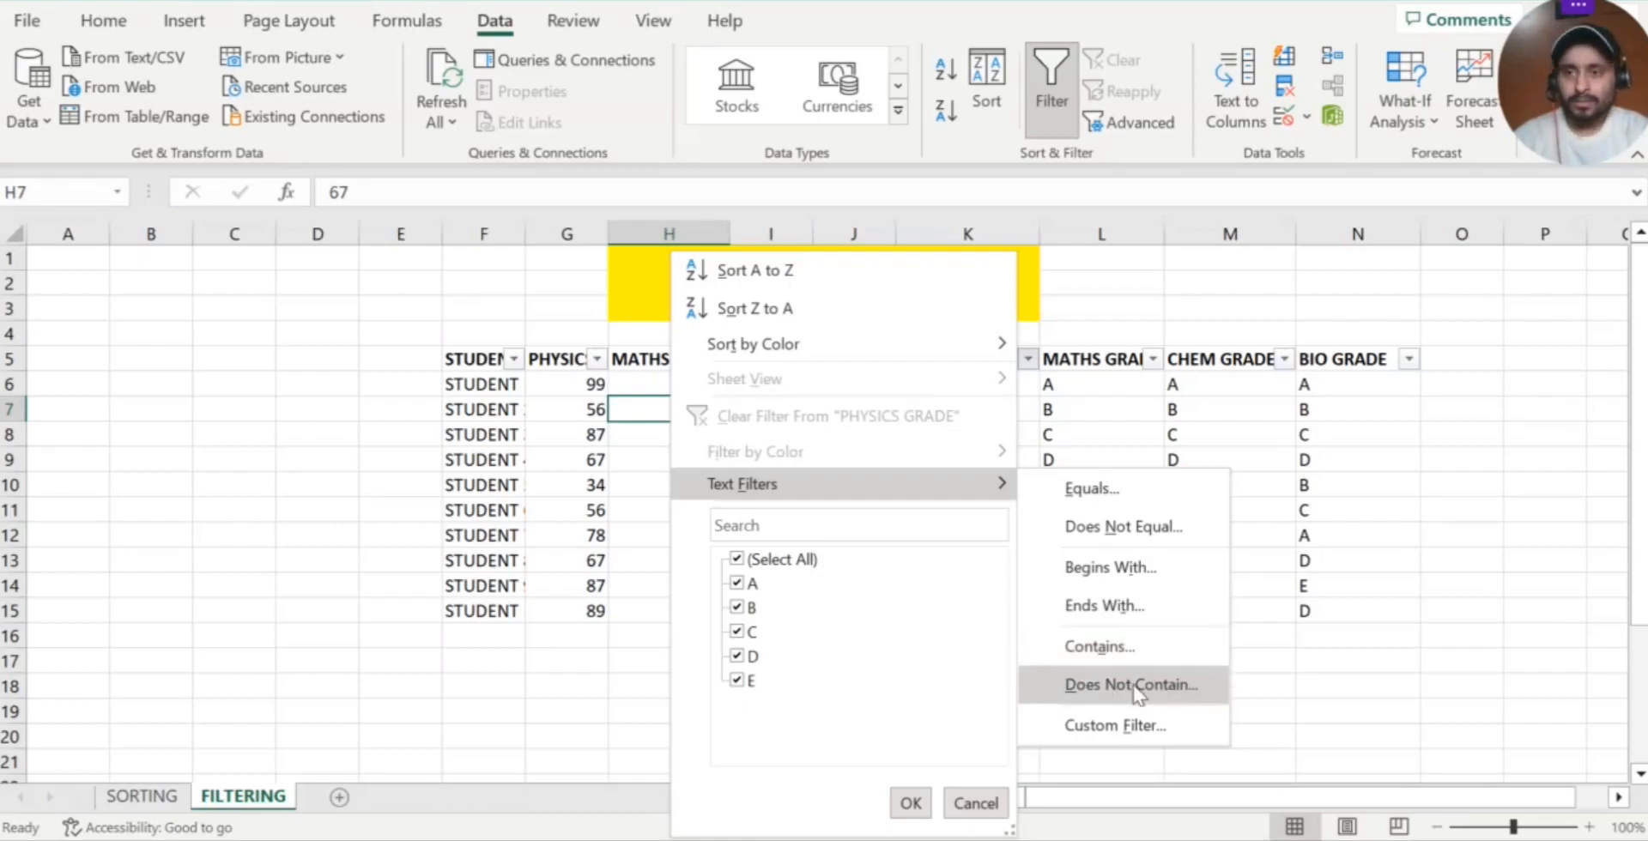
left_click(1145, 728)
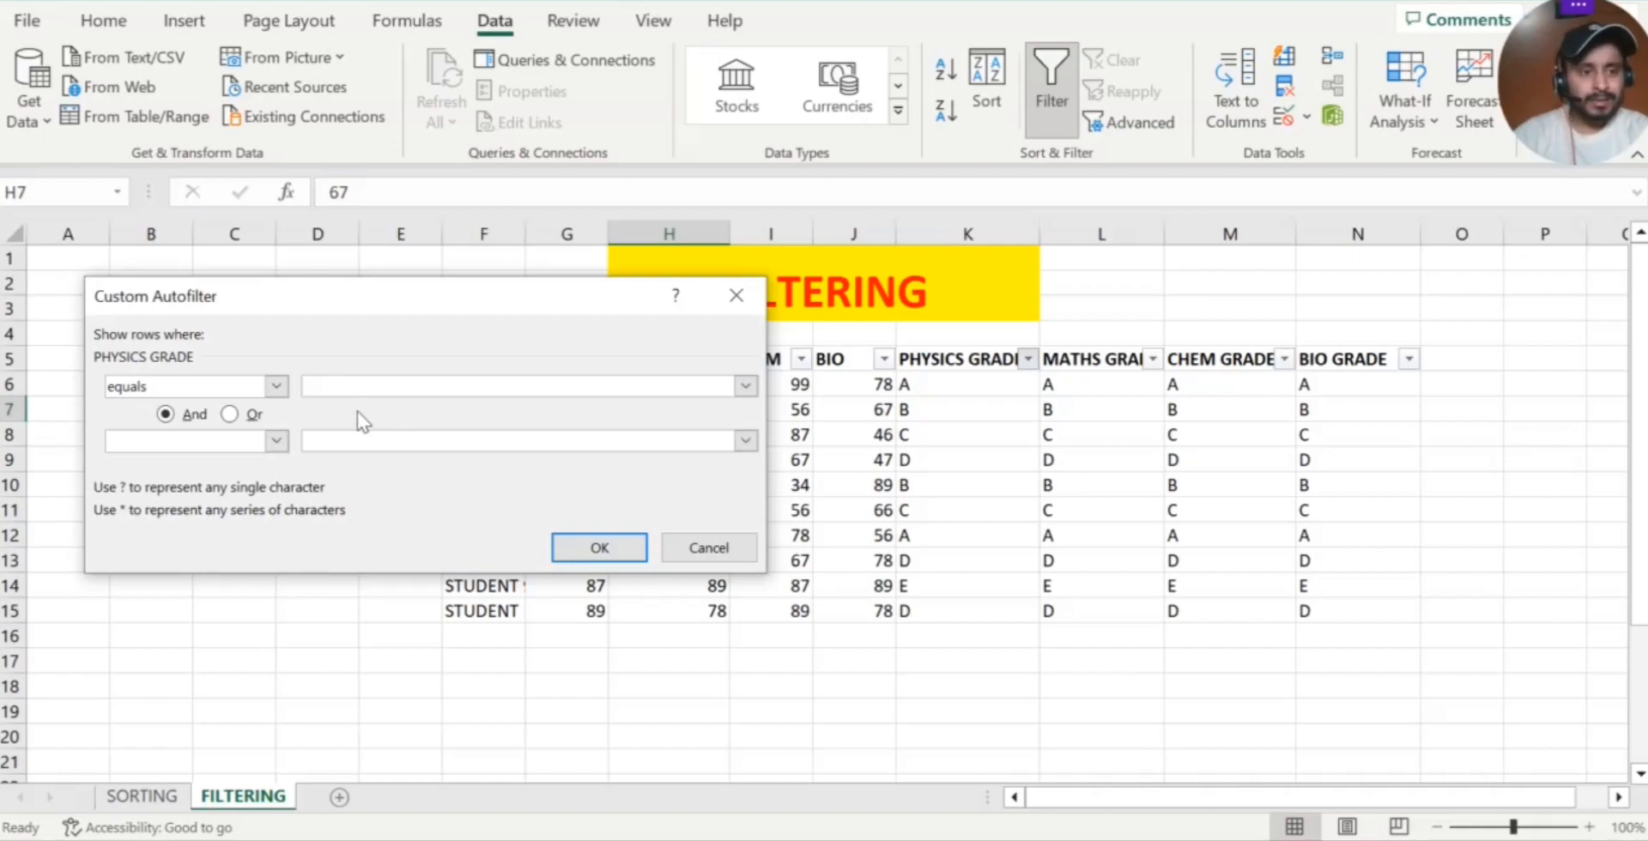
left_click(277, 386)
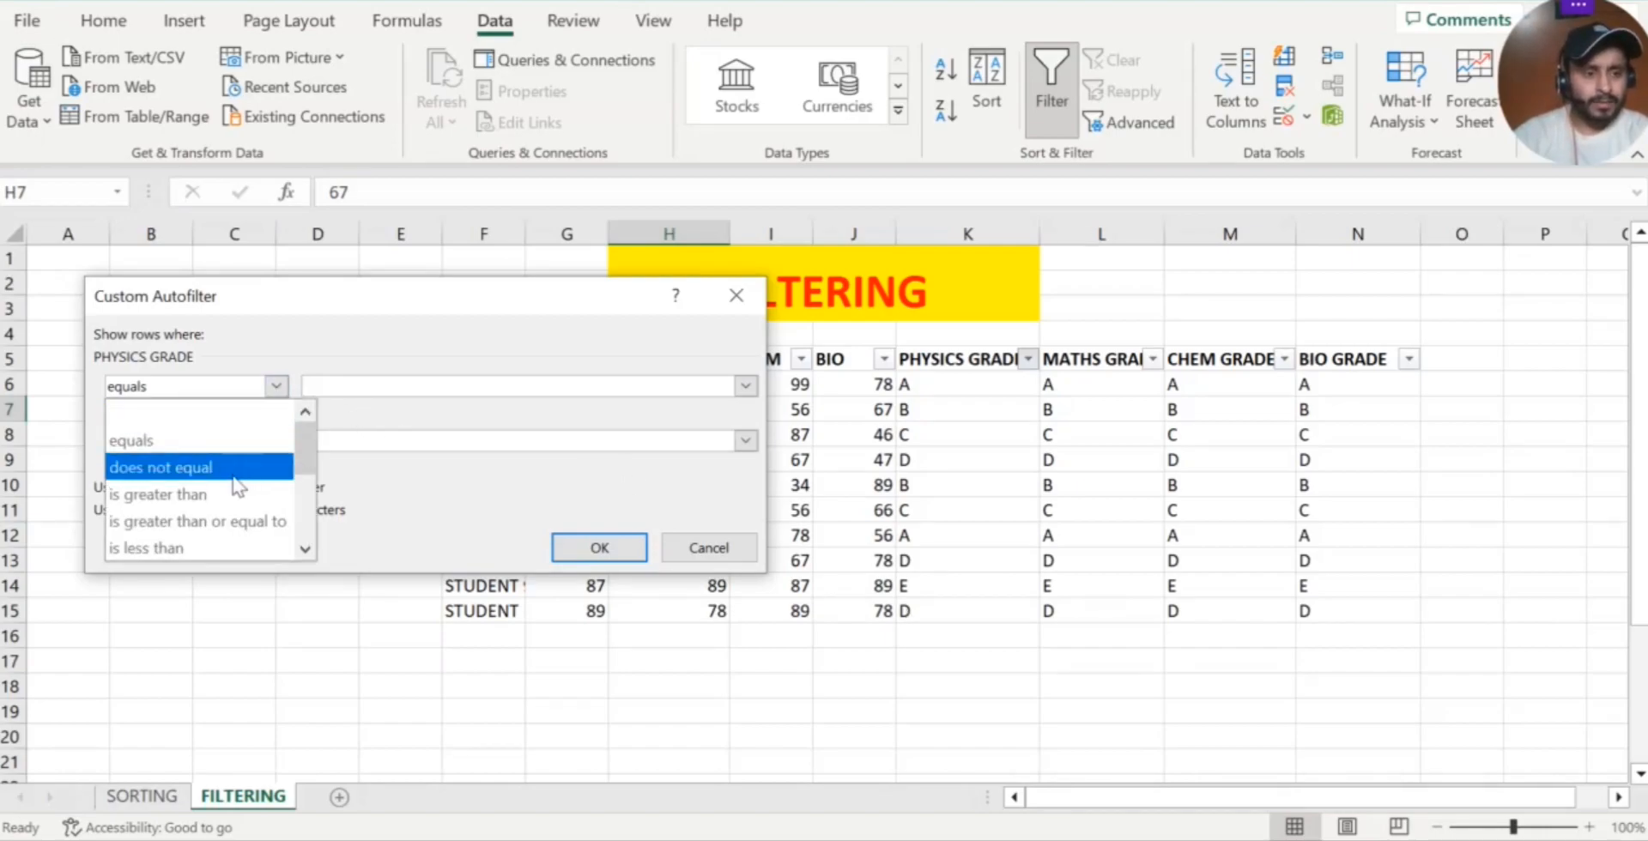
left_click(196, 442)
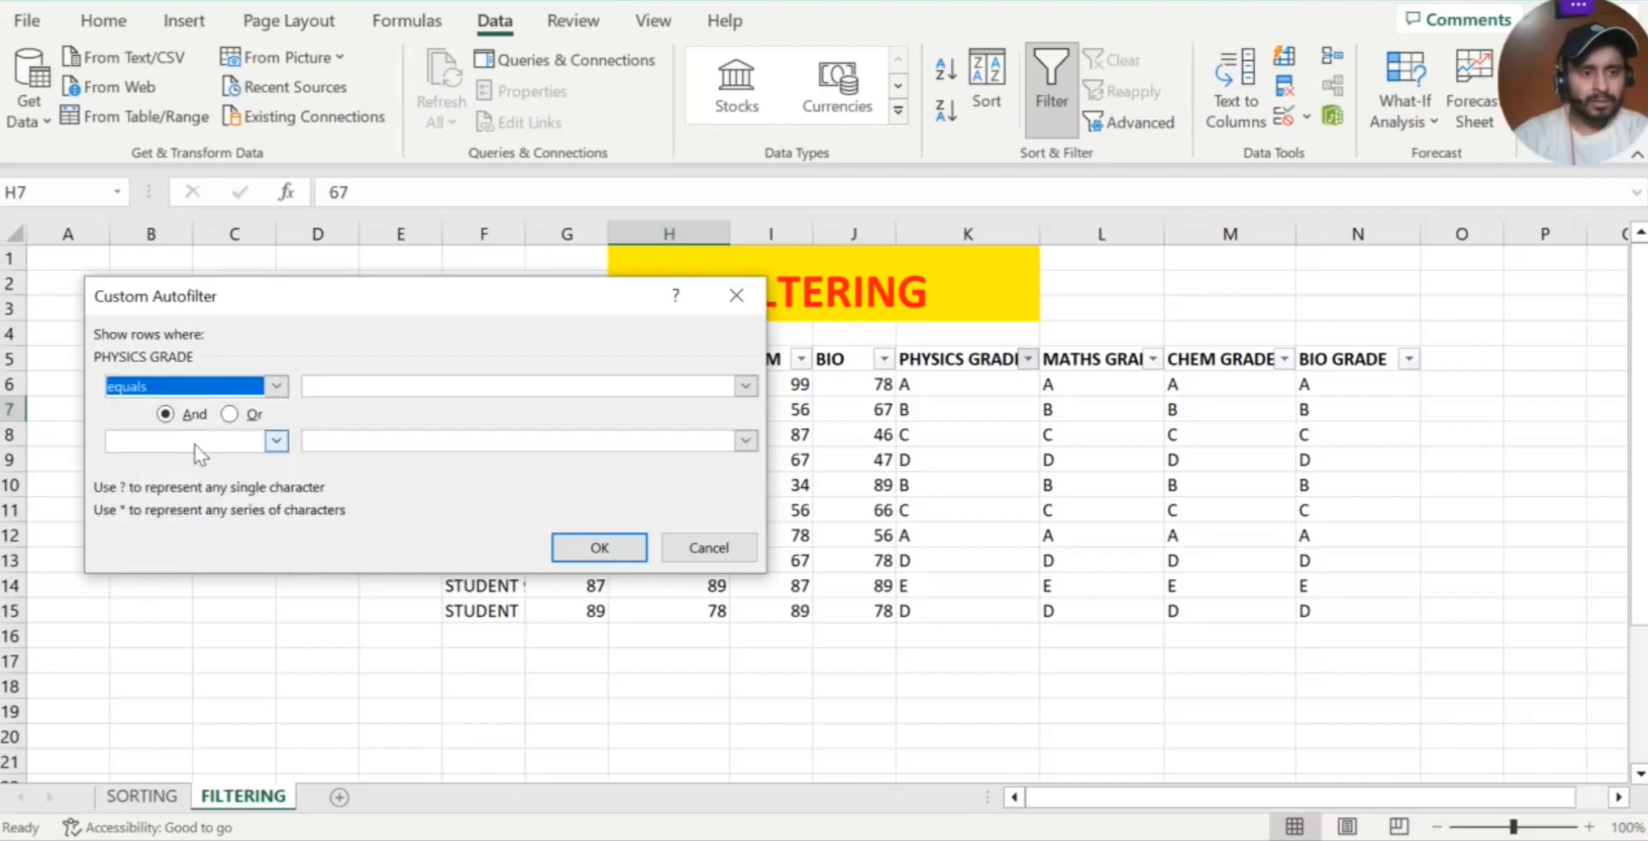
left_click(371, 386)
type("A")
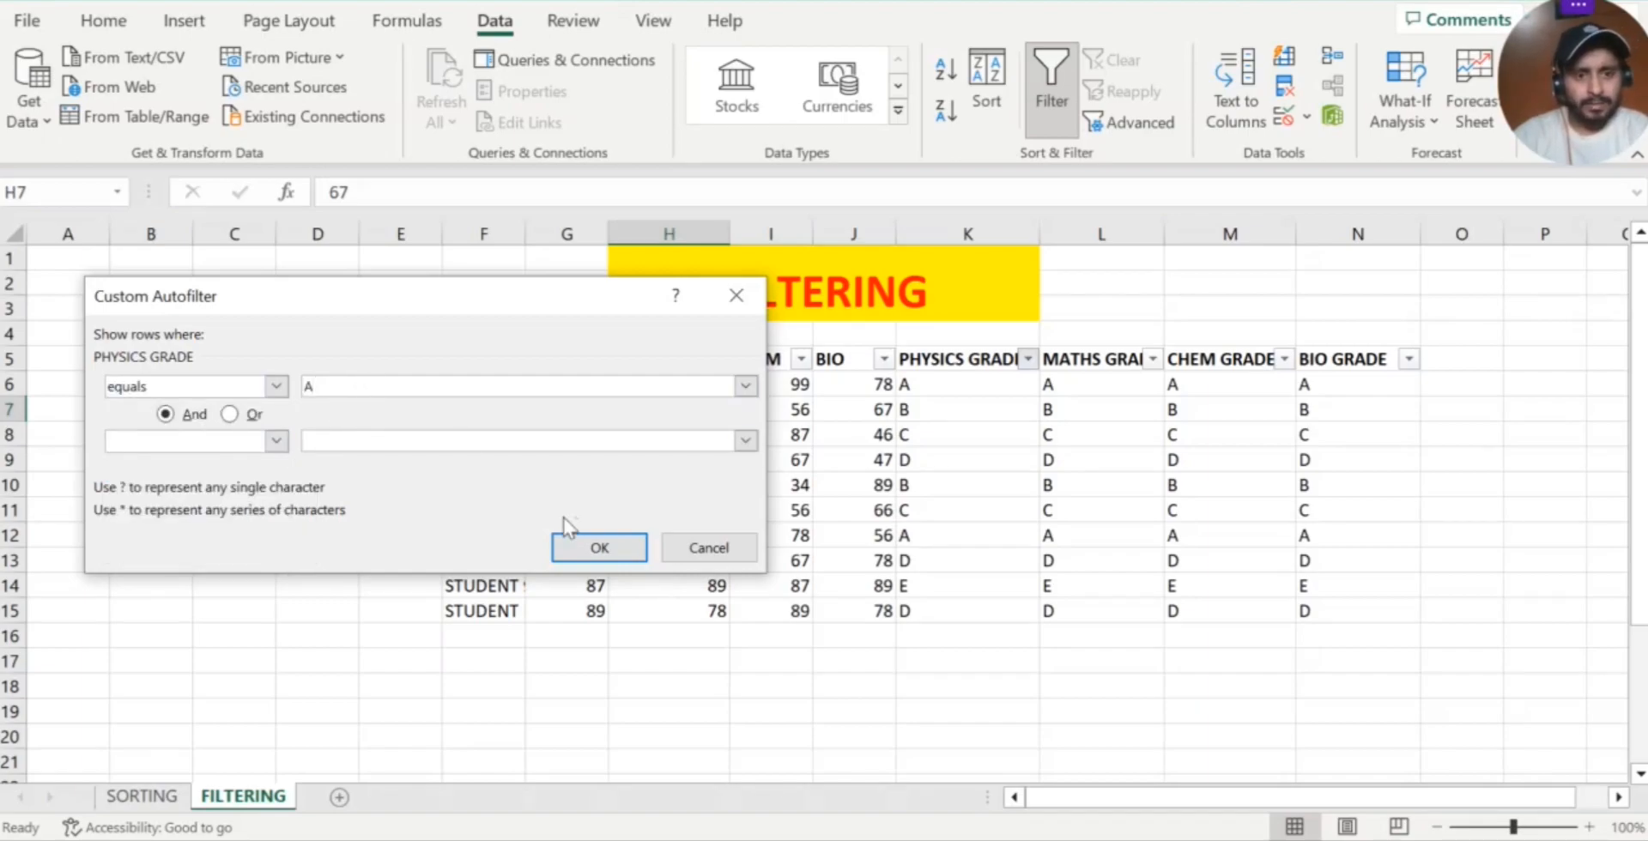
left_click(598, 549)
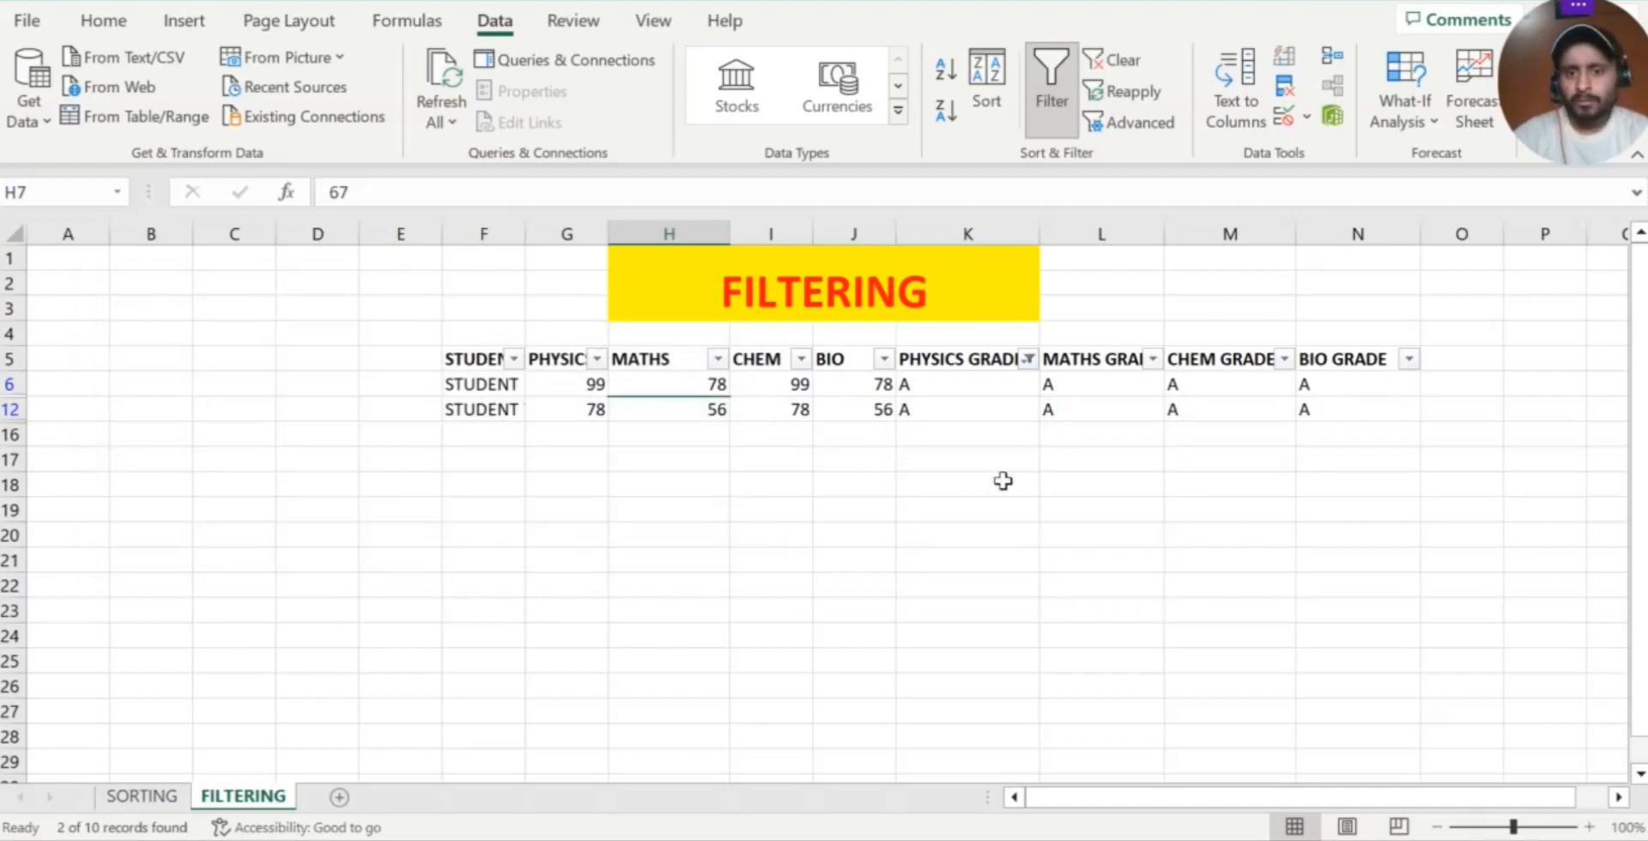